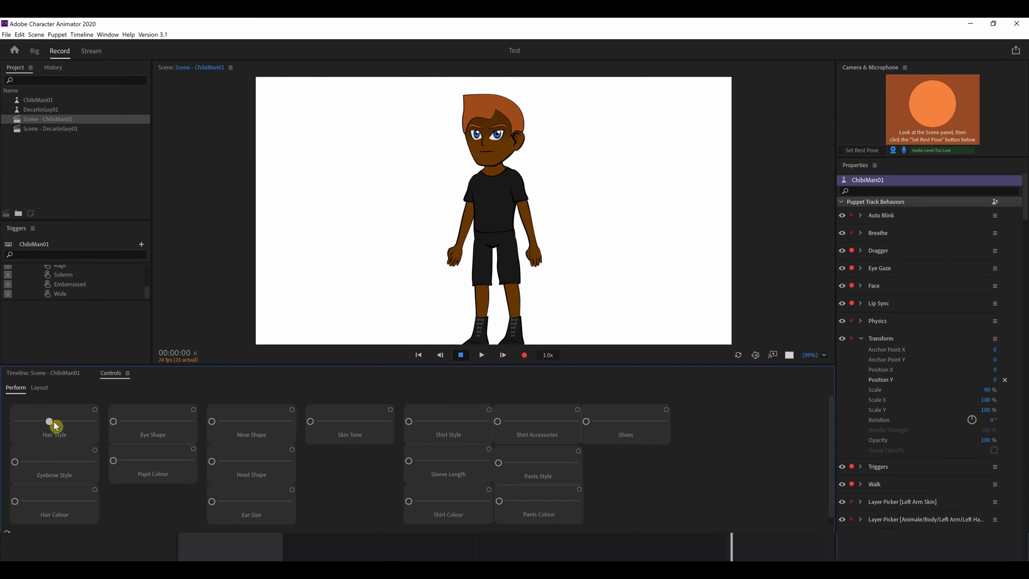
Adjust ChibiMan01's Hair Style, Eyebrow Style, Eye Shape and Nose Shape sliders, and lighten its Skin Tone.
{"action": "left_click", "coordinate": [23, 459]}
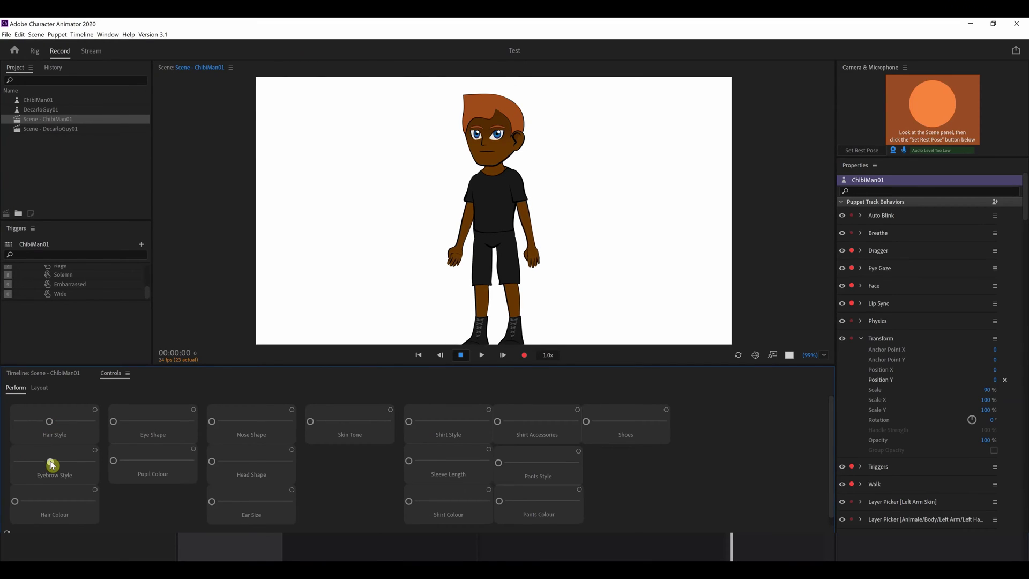
{"action": "left_click_drag", "start_coordinate": [46, 460], "coordinate": [50, 460]}
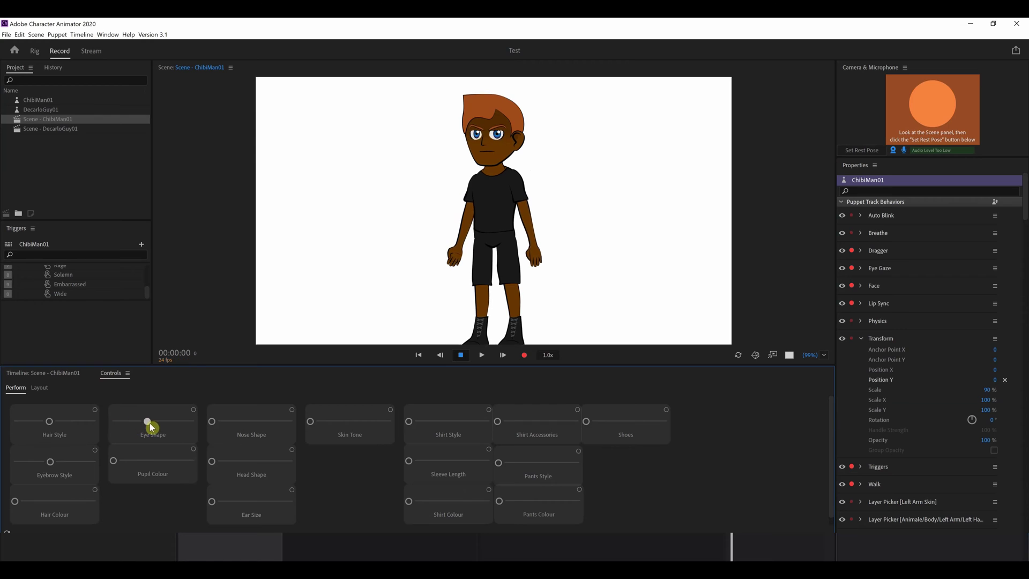
{"action": "left_click_drag", "start_coordinate": [160, 424], "coordinate": [167, 424]}
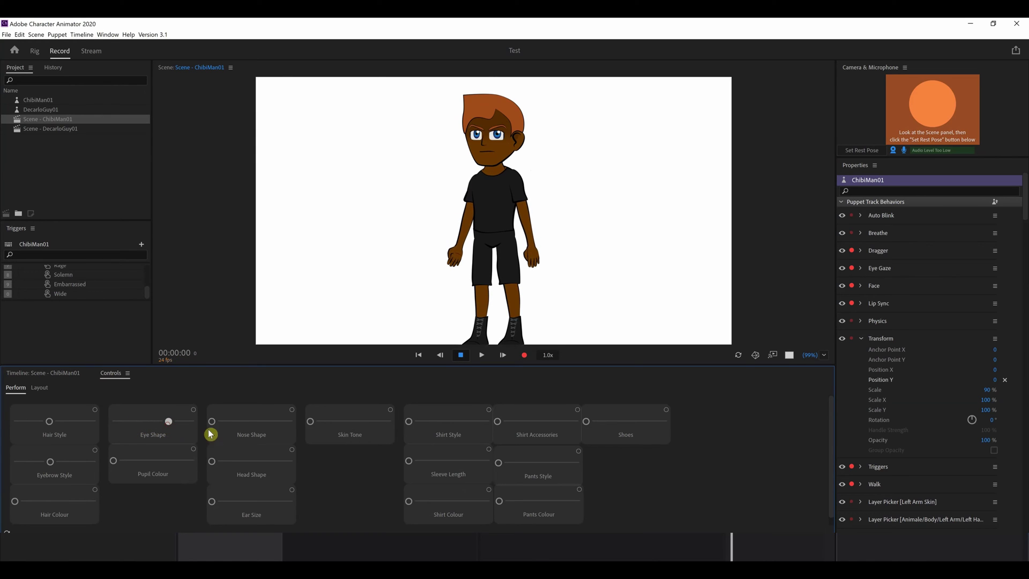
{"action": "left_click_drag", "start_coordinate": [311, 421], "coordinate": [273, 422]}
{"action": "left_click_drag", "start_coordinate": [340, 425], "coordinate": [370, 427]}
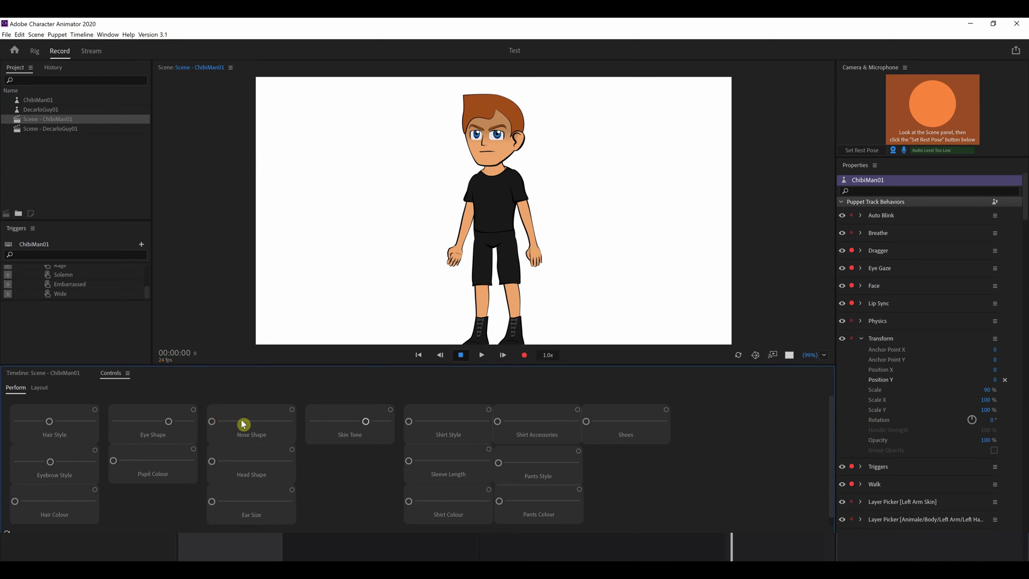
{"action": "left_click_drag", "start_coordinate": [244, 424], "coordinate": [257, 421]}
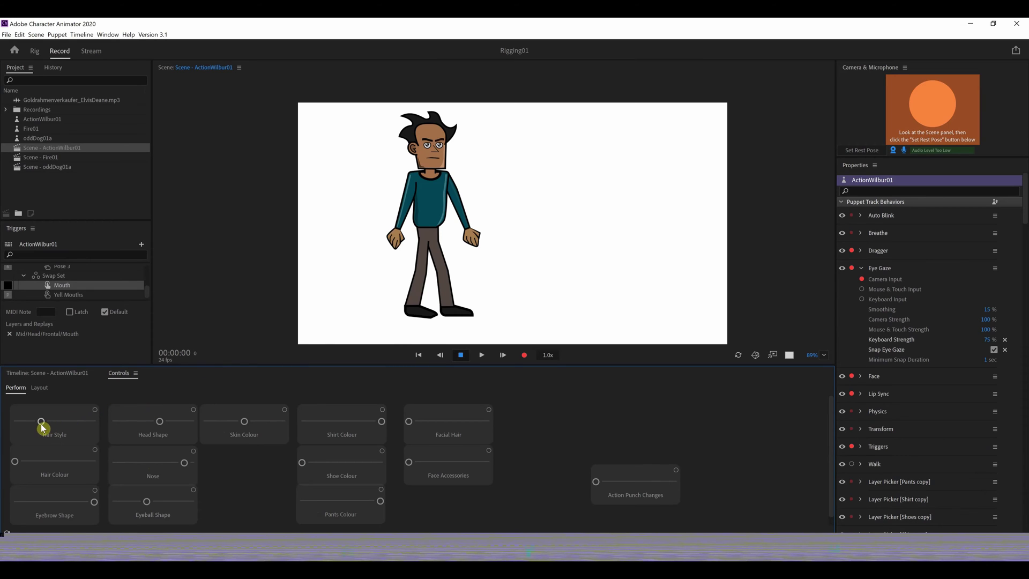
Give ActionWilbur01 short brown hair and change its eyebrow, head and eyeball shapes.
{"action": "left_click_drag", "start_coordinate": [43, 428], "coordinate": [64, 422]}
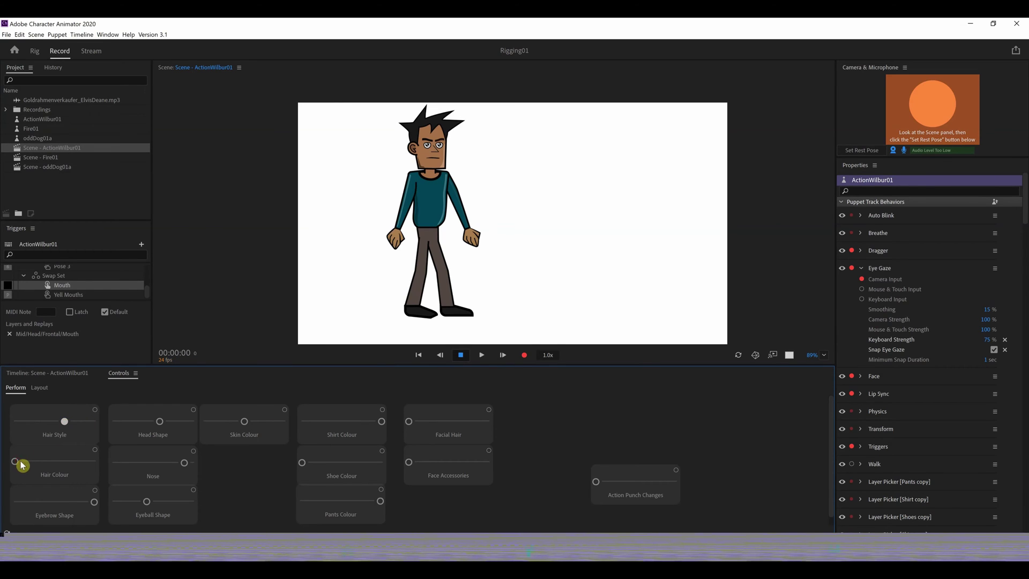
{"action": "left_click_drag", "start_coordinate": [23, 465], "coordinate": [126, 468]}
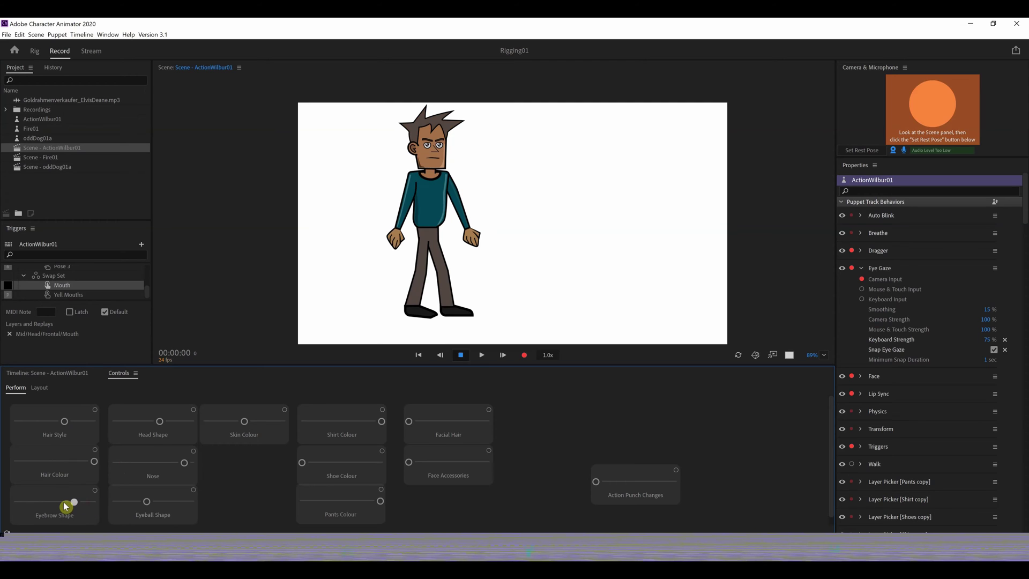
{"action": "left_click_drag", "start_coordinate": [45, 505], "coordinate": [27, 501]}
{"action": "mouse_move", "coordinate": [160, 421]}
{"action": "left_mouse_down"}
{"action": "mouse_move", "coordinate": [120, 427]}
{"action": "mouse_move", "coordinate": [163, 425]}
{"action": "left_mouse_up"}
{"action": "mouse_move", "coordinate": [148, 506]}
{"action": "left_mouse_down"}
{"action": "mouse_move", "coordinate": [192, 504]}
{"action": "mouse_move", "coordinate": [138, 506]}
{"action": "mouse_move", "coordinate": [149, 500]}
{"action": "left_mouse_up"}
Adjust the skin colour, make the shirt red, trousers black, change shoes and add facial hair.
{"action": "left_click_drag", "start_coordinate": [225, 425], "coordinate": [274, 426]}
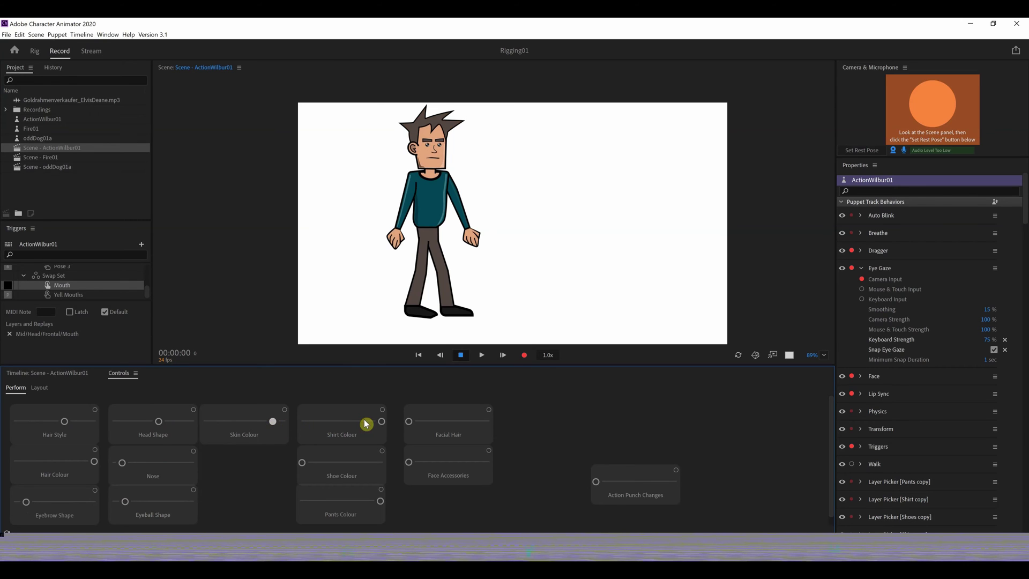
{"action": "left_click_drag", "start_coordinate": [367, 425], "coordinate": [344, 427]}
{"action": "left_click_drag", "start_coordinate": [305, 467], "coordinate": [349, 464]}
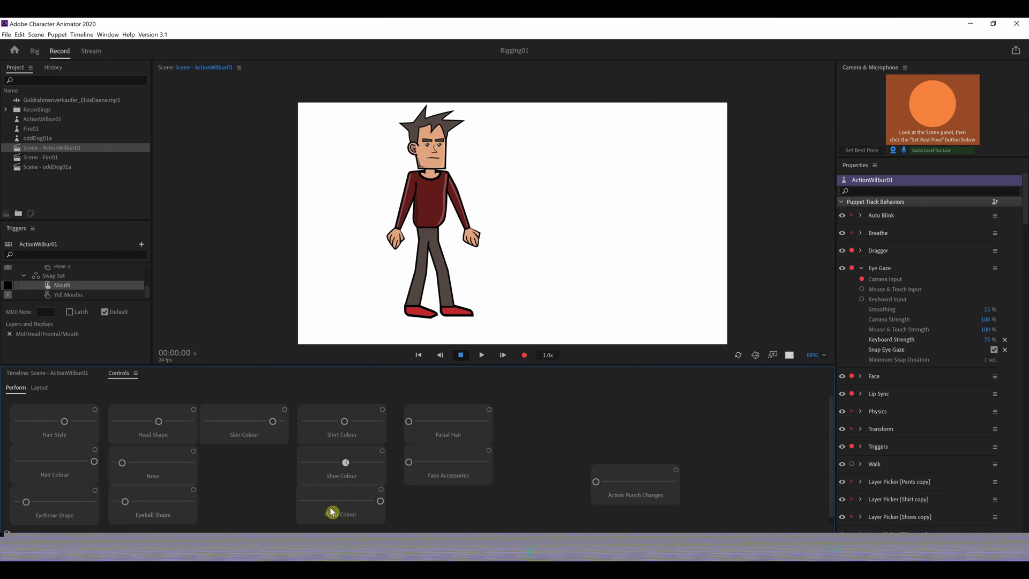
{"action": "left_click_drag", "start_coordinate": [370, 502], "coordinate": [323, 498]}
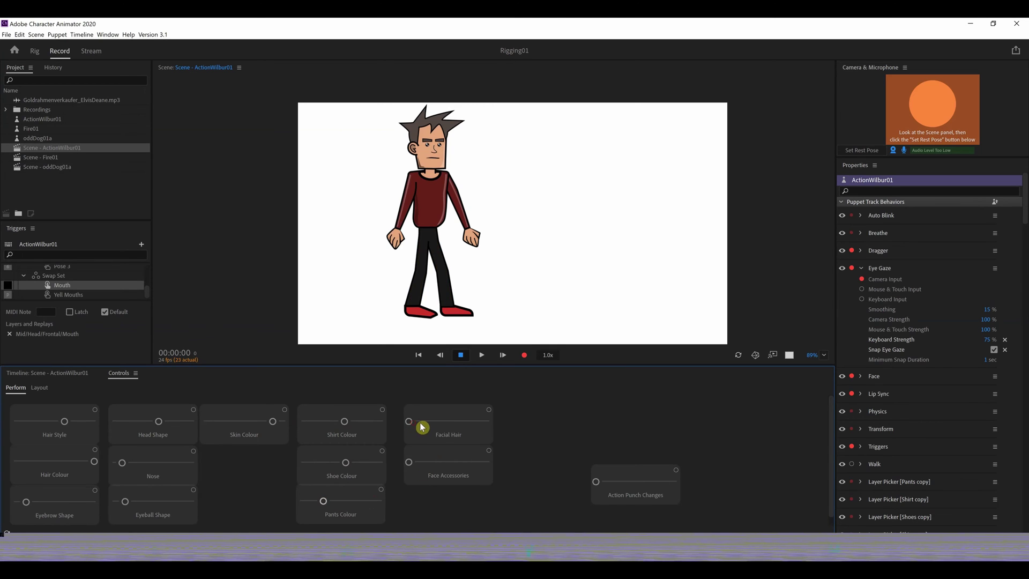
{"action": "left_click_drag", "start_coordinate": [421, 423], "coordinate": [481, 422]}
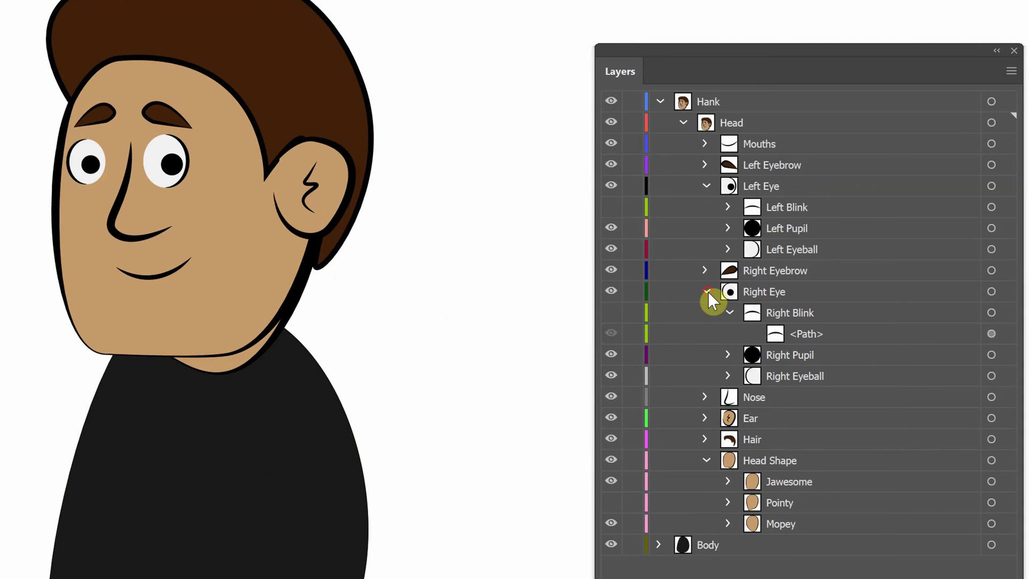
Expand the Nose layer group and preview its Skihill, Curved and Aquiline variants.
{"action": "left_click", "coordinate": [707, 291]}
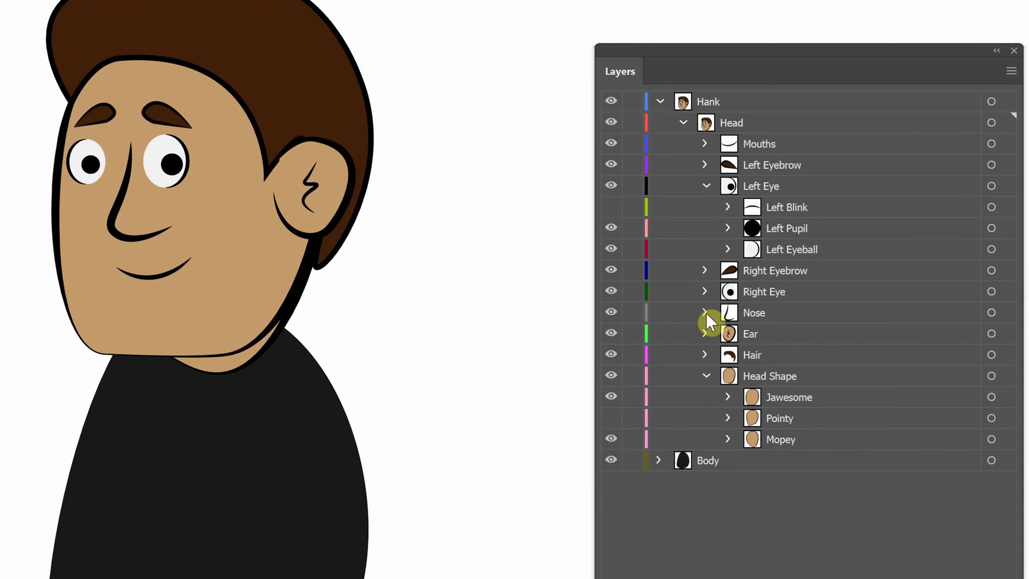
{"action": "left_click", "coordinate": [745, 320]}
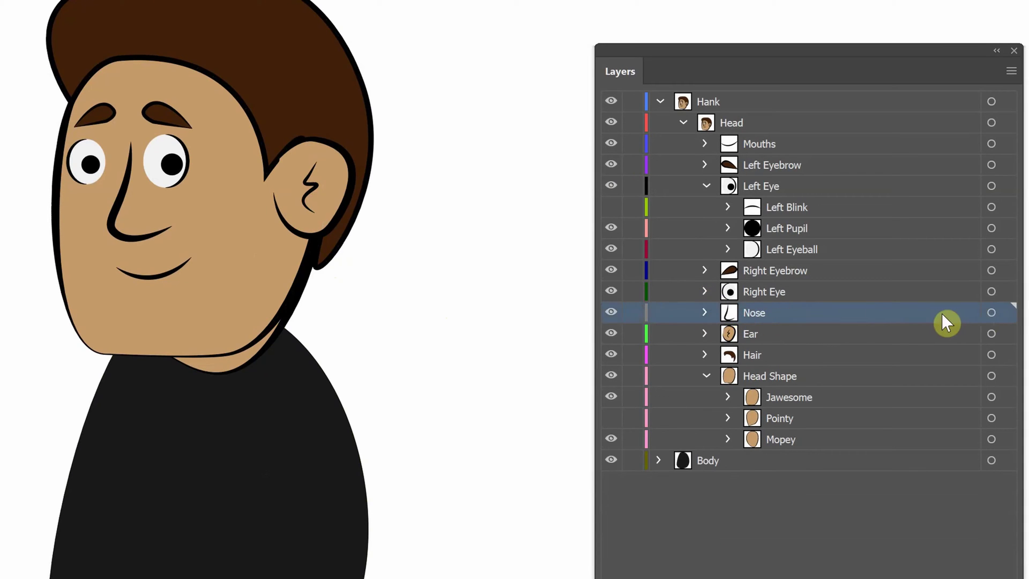
{"action": "left_click", "coordinate": [706, 313]}
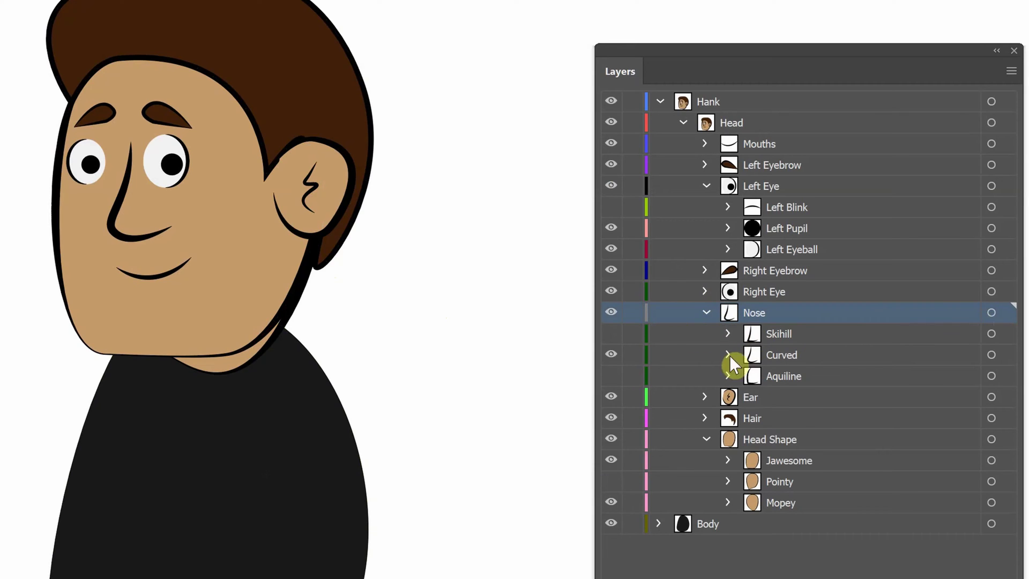
{"action": "left_click", "coordinate": [611, 333]}
{"action": "left_click", "coordinate": [612, 375]}
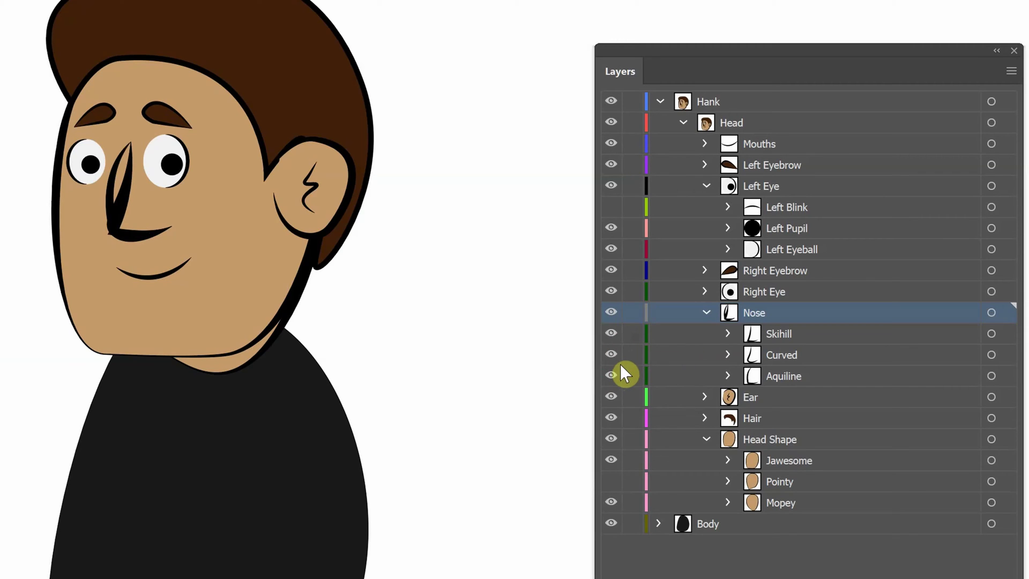
{"action": "left_click", "coordinate": [612, 374]}
{"action": "left_click", "coordinate": [611, 354]}
Hide Skihill and Curved so only the Aquiline nose stays visible.
{"action": "left_click", "coordinate": [784, 333]}
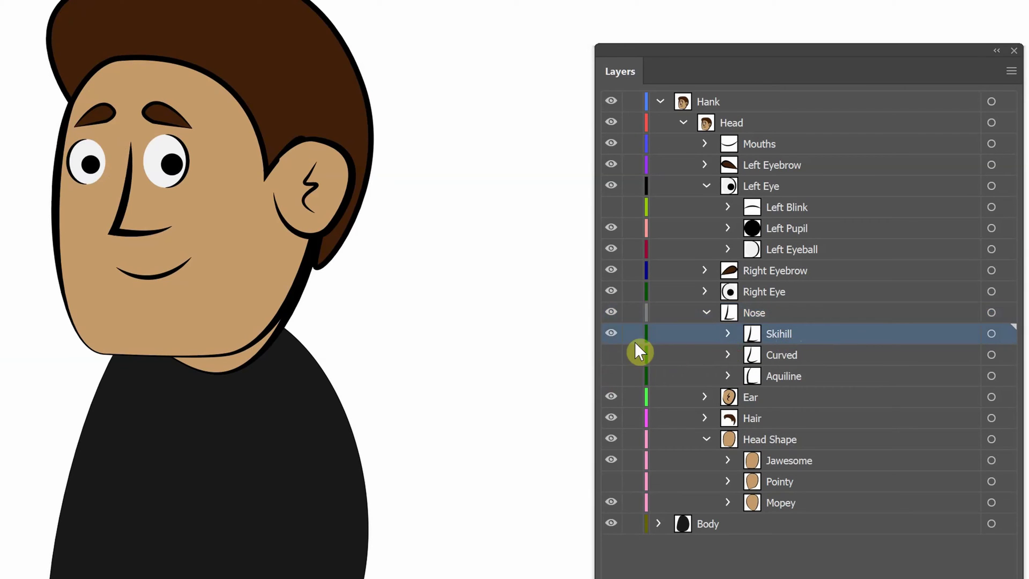
{"action": "left_click", "coordinate": [611, 333]}
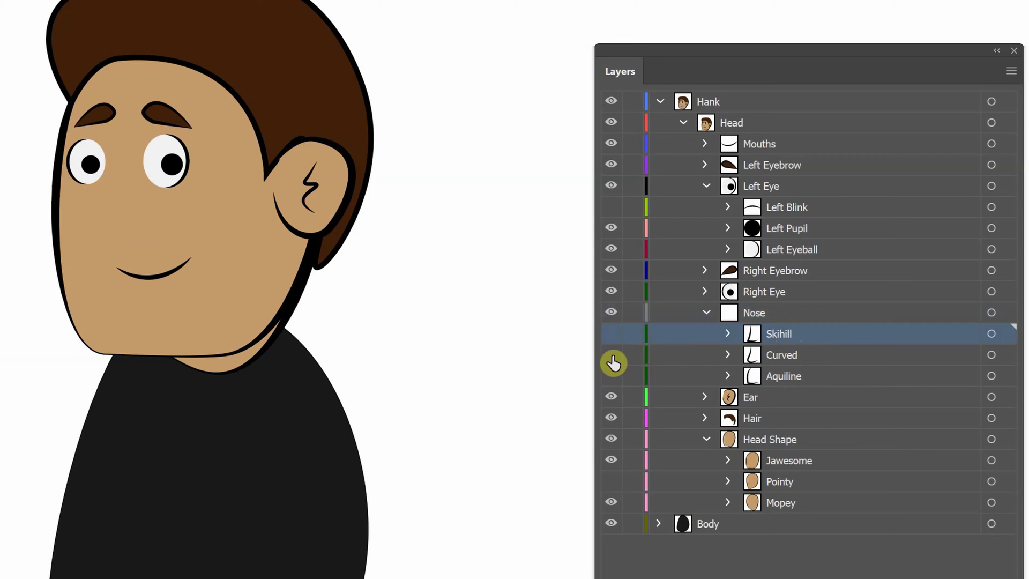
{"action": "left_click", "coordinate": [612, 356]}
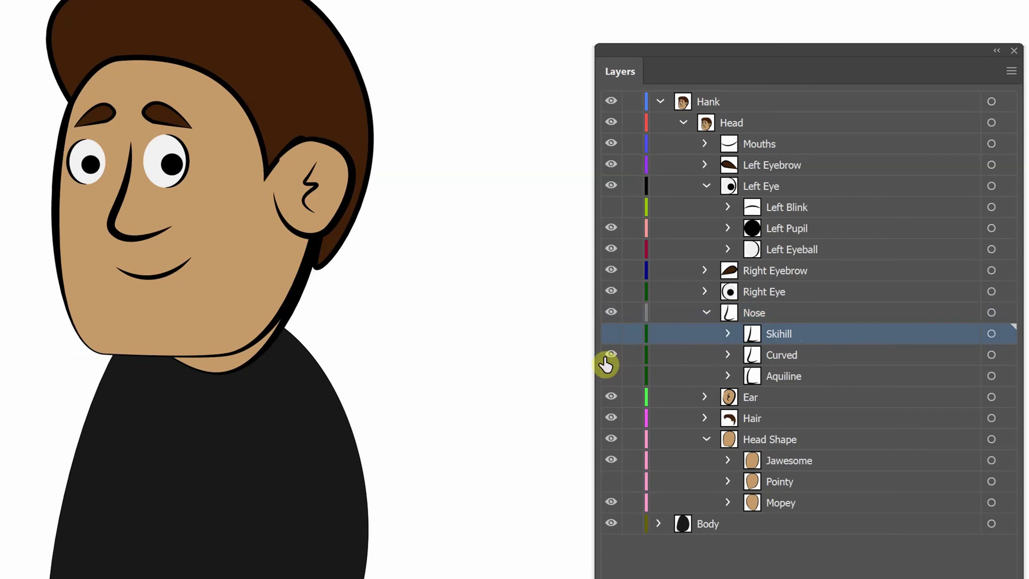
{"action": "left_click", "coordinate": [611, 355]}
{"action": "left_click", "coordinate": [611, 376]}
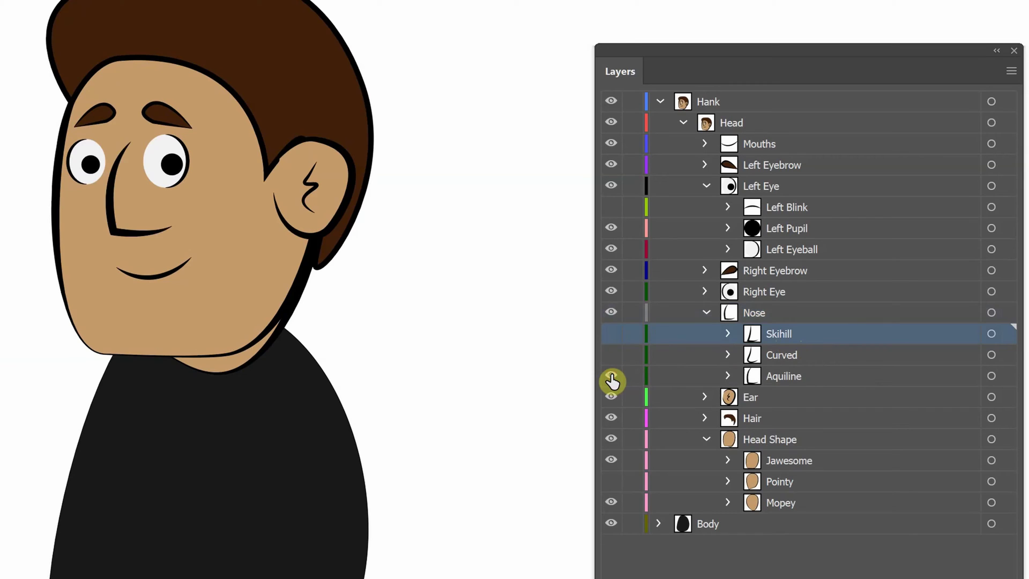
Expand and collapse the Aquiline layer to inspect its path.
{"action": "left_click", "coordinate": [729, 376]}
{"action": "left_click", "coordinate": [750, 375]}
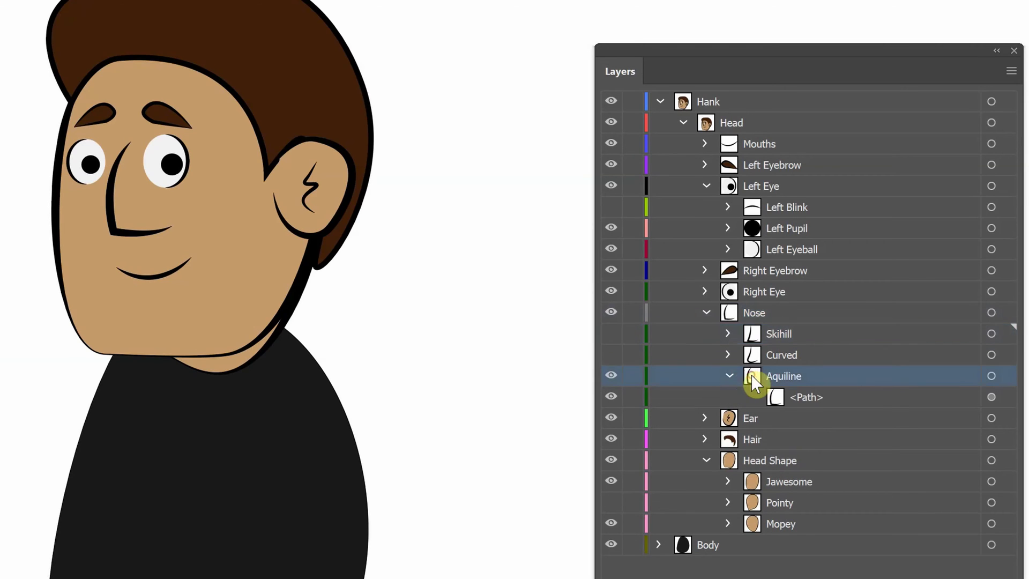
{"action": "left_click", "coordinate": [727, 376]}
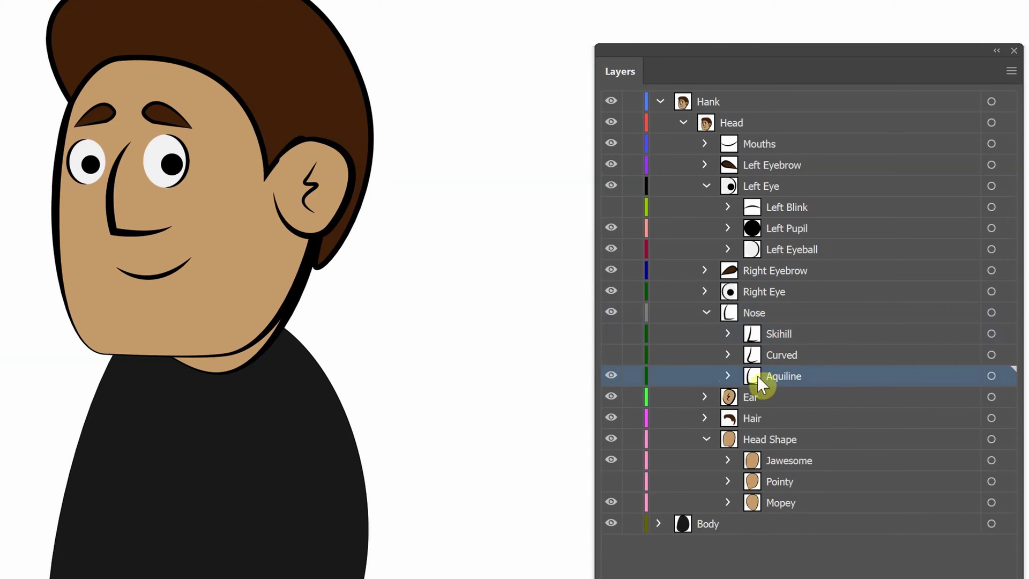
{"action": "left_click", "coordinate": [730, 375]}
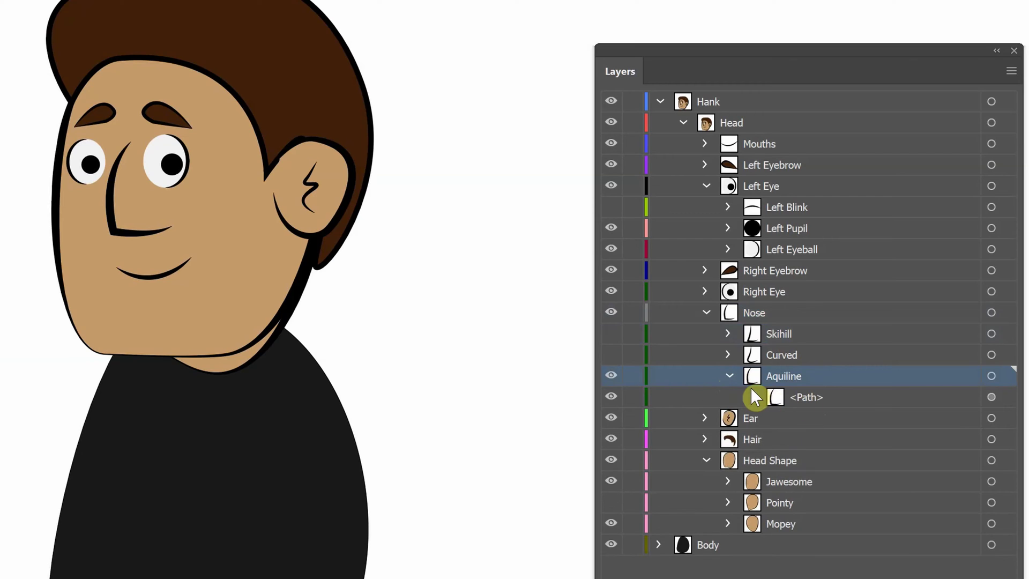
{"action": "left_click", "coordinate": [729, 375]}
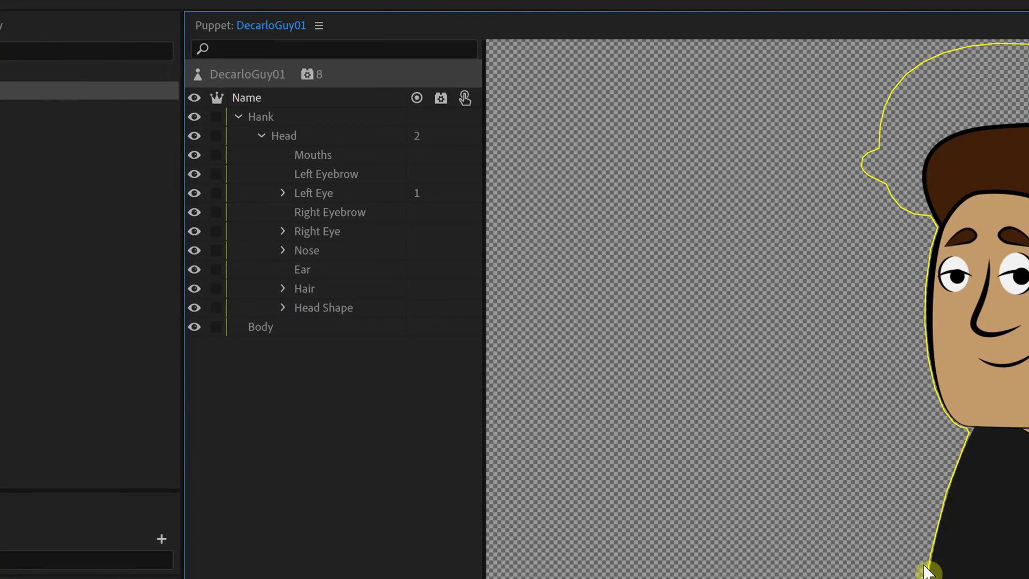
Add a Layer Picker behaviour to the Nose group holding Skihill, Curved and Aquiline.
{"action": "left_click", "coordinate": [316, 258]}
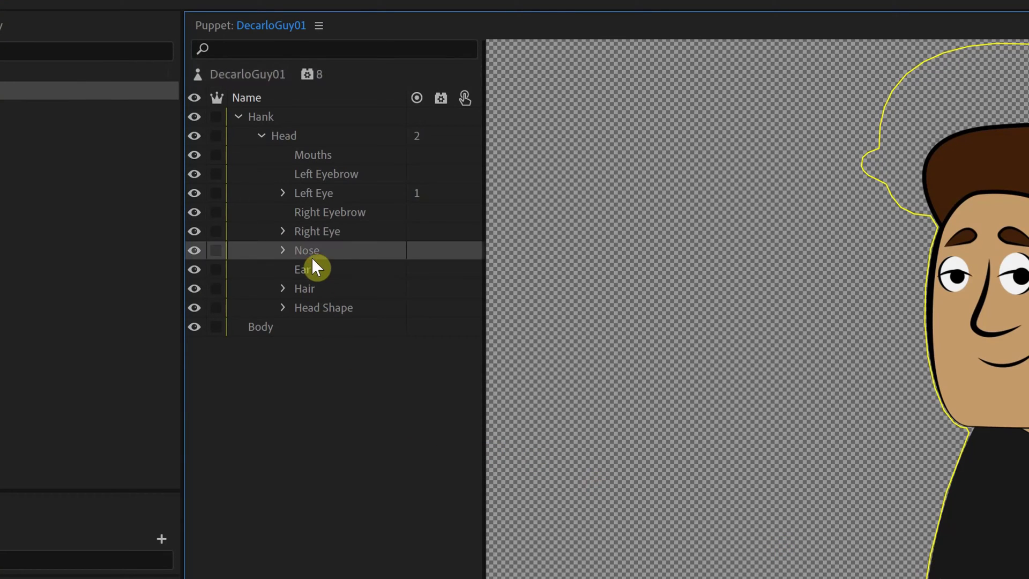
{"action": "left_click", "coordinate": [283, 252]}
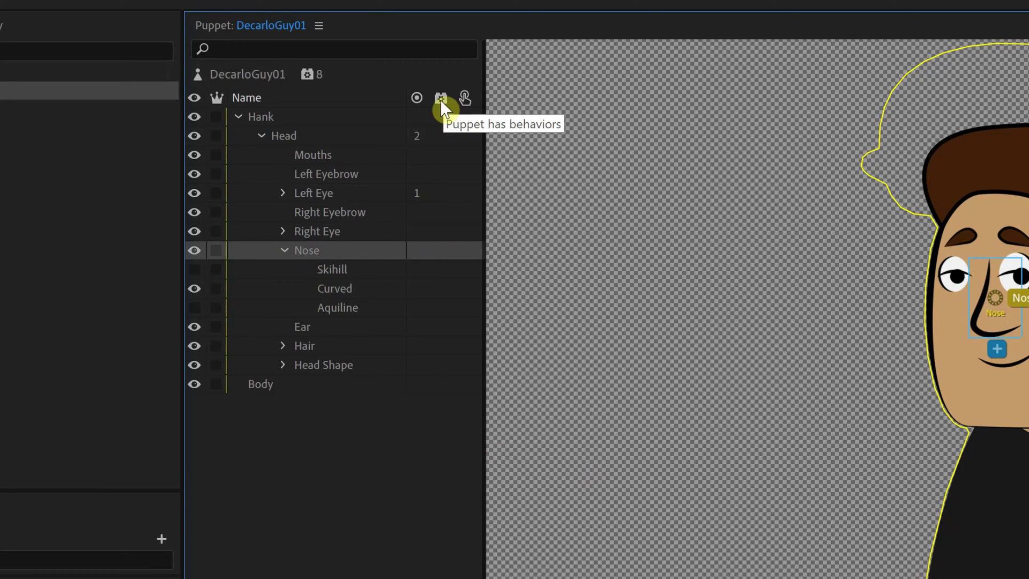
{"action": "left_click", "coordinate": [440, 250]}
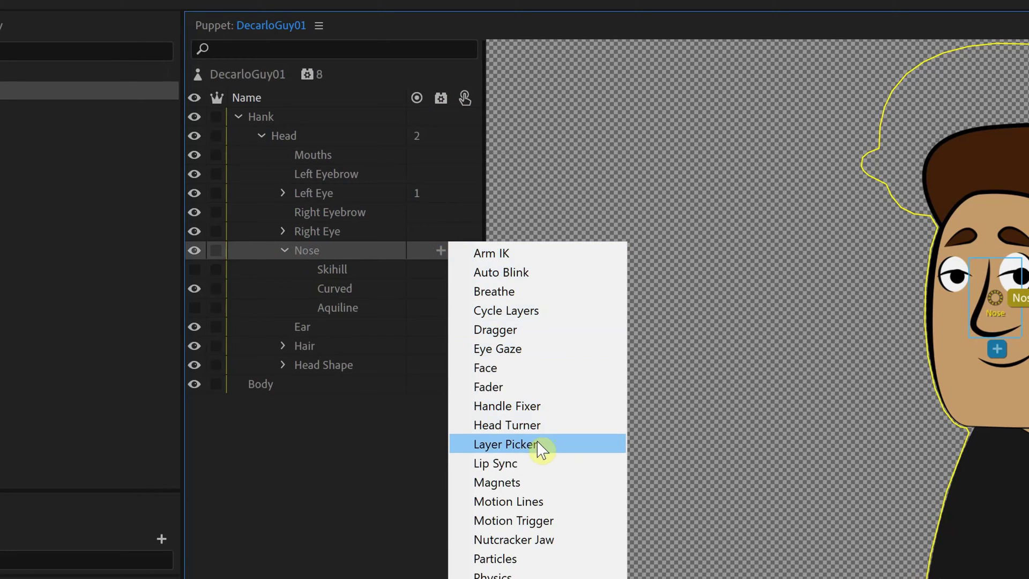
{"action": "left_click", "coordinate": [569, 447]}
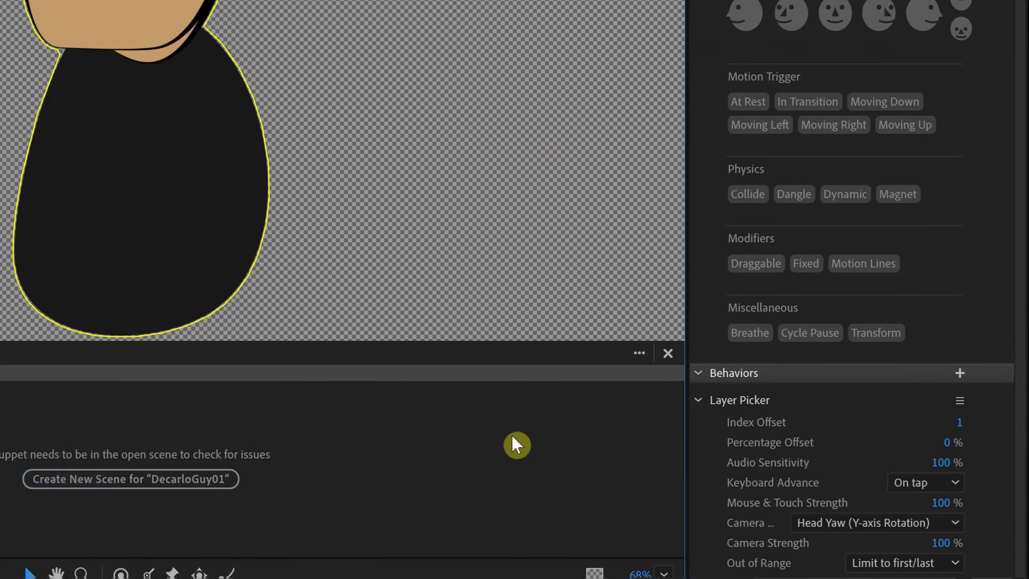
Create a DecarloGuy01 scene, set Transform Scale to 54%, and expand Layer Picker [Nose] properties.
{"action": "left_click", "coordinate": [90, 485]}
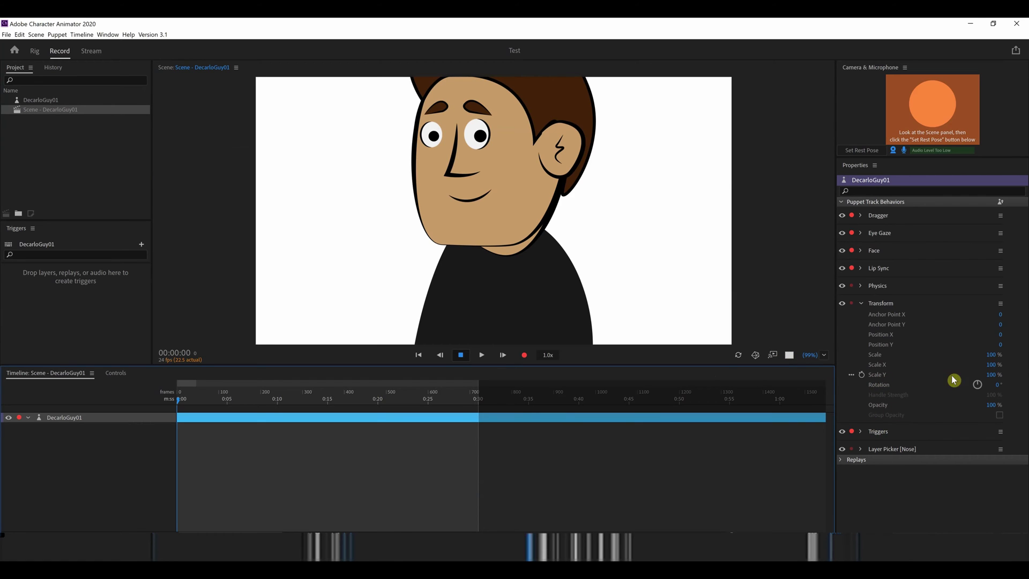
{"action": "left_click_drag", "start_coordinate": [992, 355], "coordinate": [955, 358]}
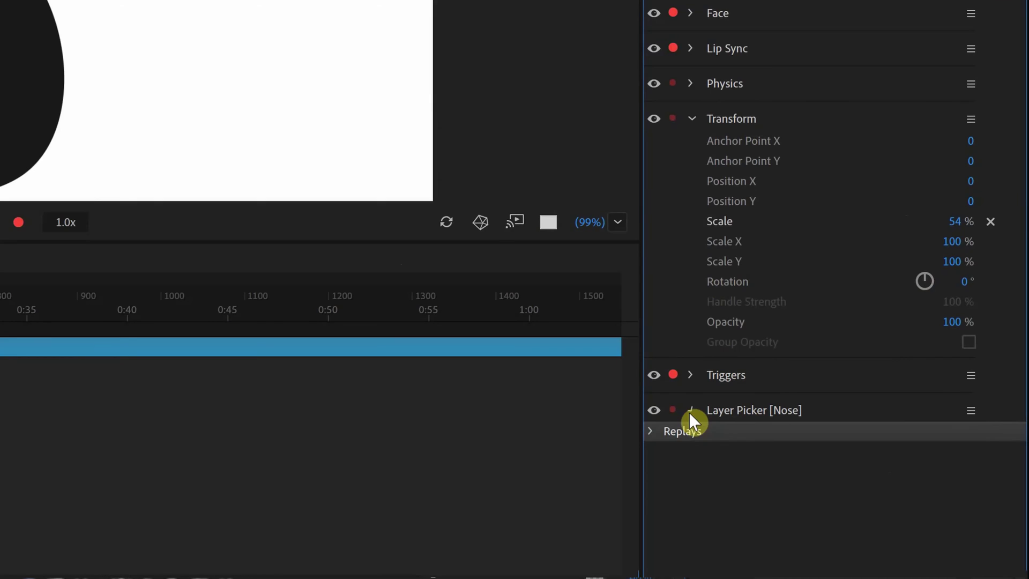
{"action": "left_click", "coordinate": [860, 449]}
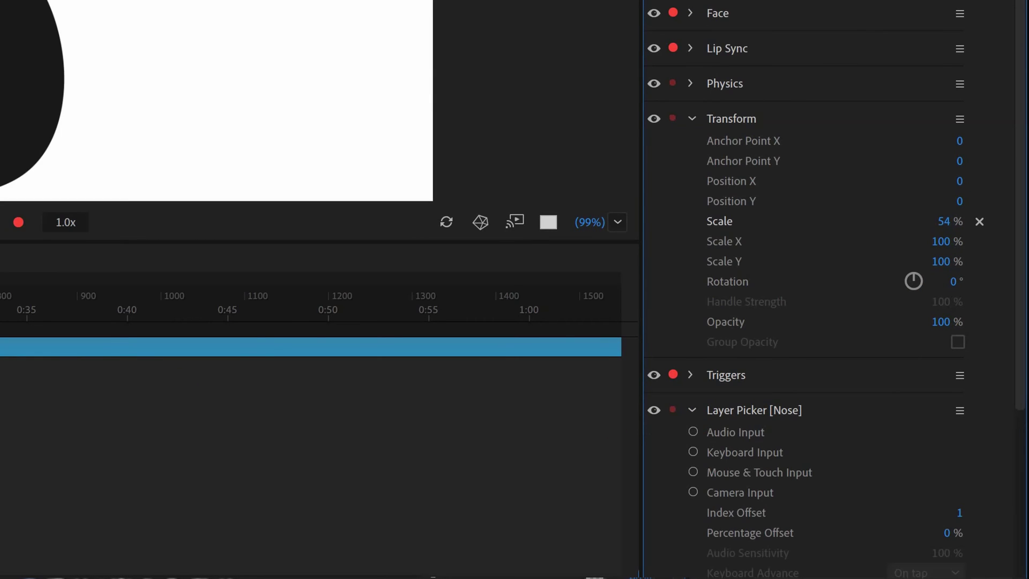
Add the Layer Picker [Nose] Percentage Offset to the Controls panel as a slider.
{"action": "left_click", "coordinate": [118, 374]}
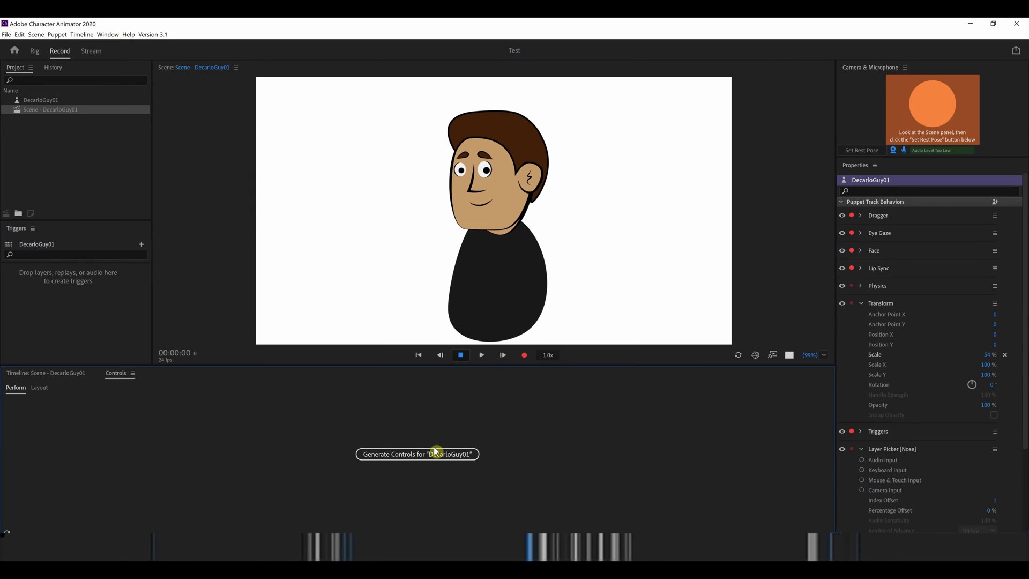
{"action": "scroll", "coordinate": [878, 400], "scroll_direction": "down", "scroll_amount": 3}
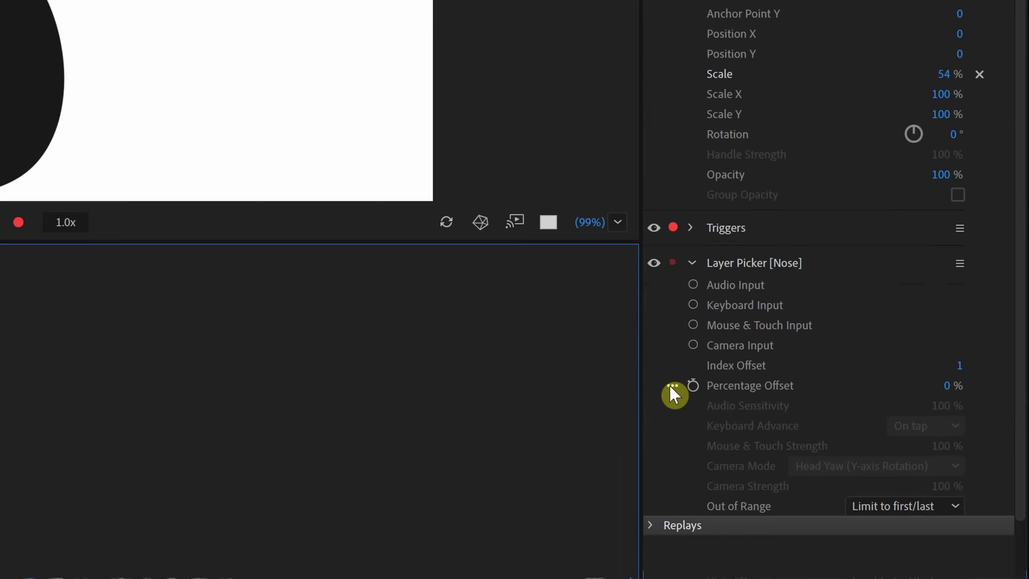
{"action": "right_click", "coordinate": [670, 385]}
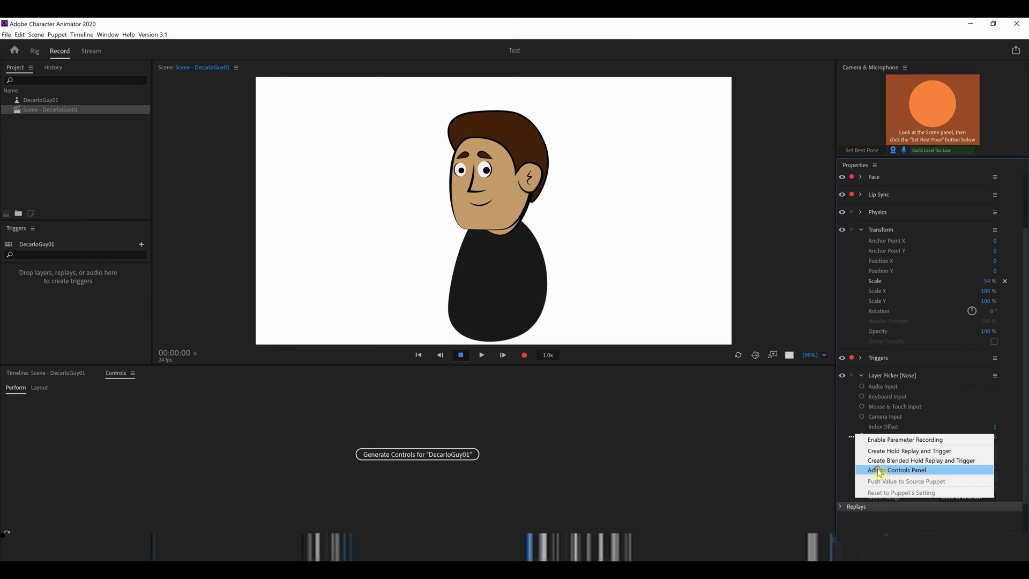
{"action": "left_click", "coordinate": [728, 453]}
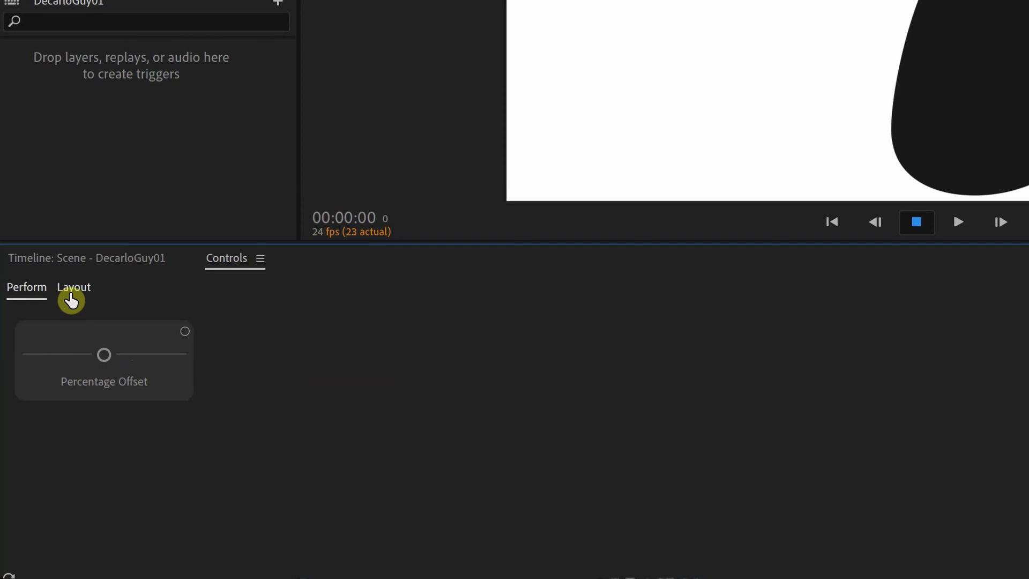
In the Controls layout, set the nose slider's minimum value to 0.
{"action": "left_click", "coordinate": [69, 299]}
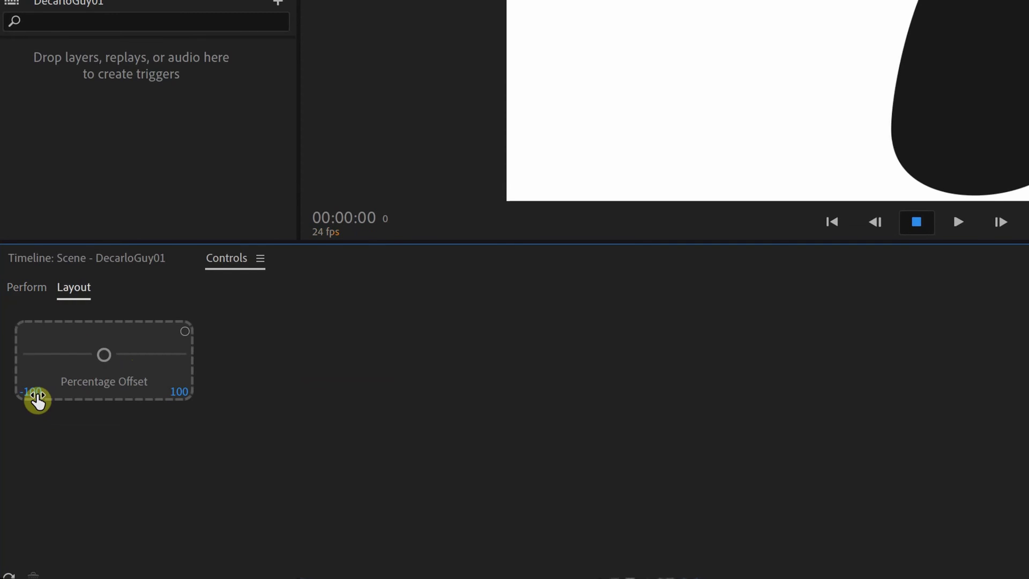
{"action": "left_click", "coordinate": [37, 396]}
{"action": "type", "text": "0"}
{"action": "key", "text": "Return"}
Rename the Percentage Offset slider to 'Nose Shape'.
{"action": "left_click", "coordinate": [92, 384]}
{"action": "right_click", "coordinate": [92, 384]}
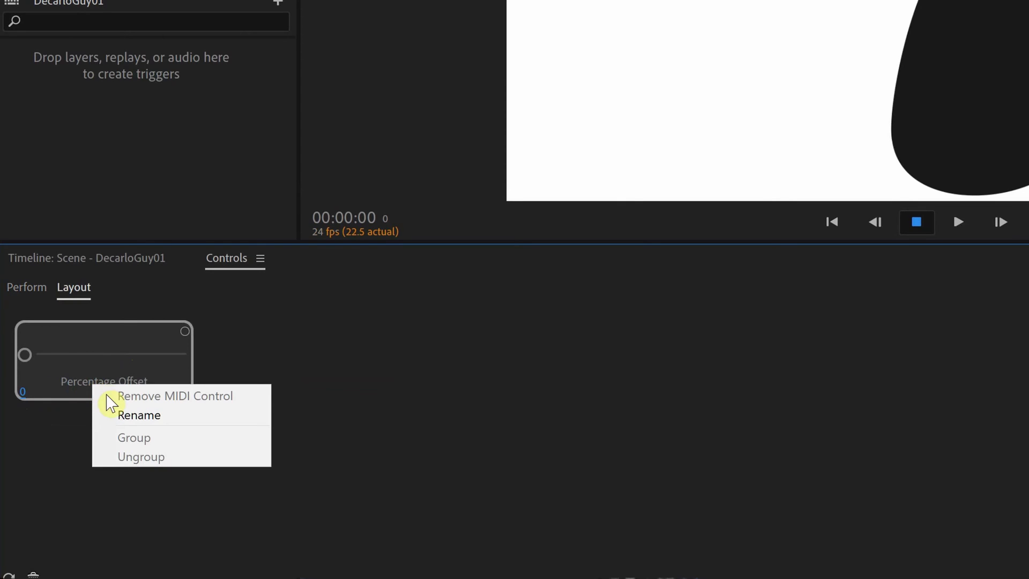
{"action": "left_click", "coordinate": [135, 416]}
{"action": "type", "text": "No"}
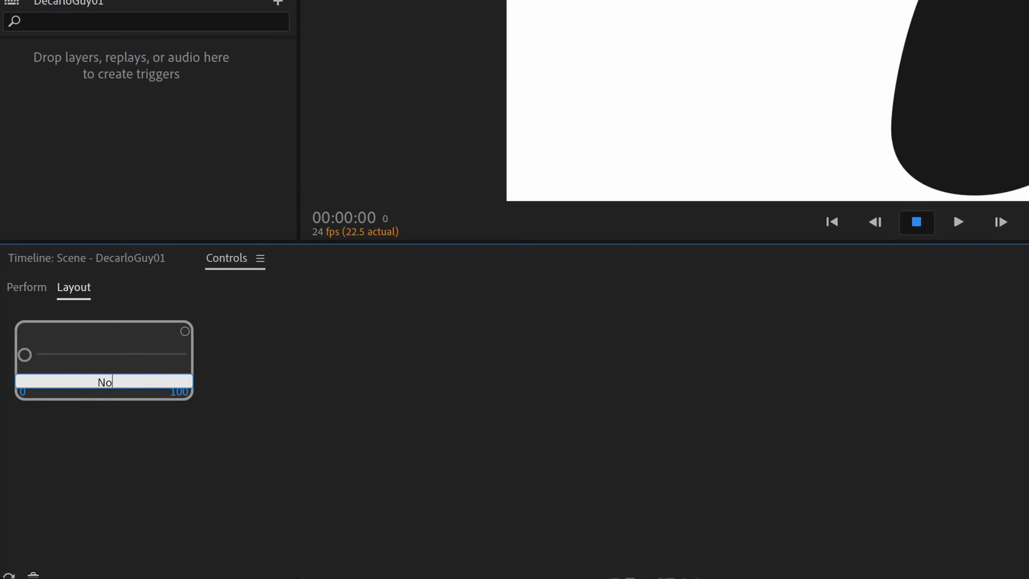
{"action": "type", "text": "se Shape"}
{"action": "key", "text": "Return"}
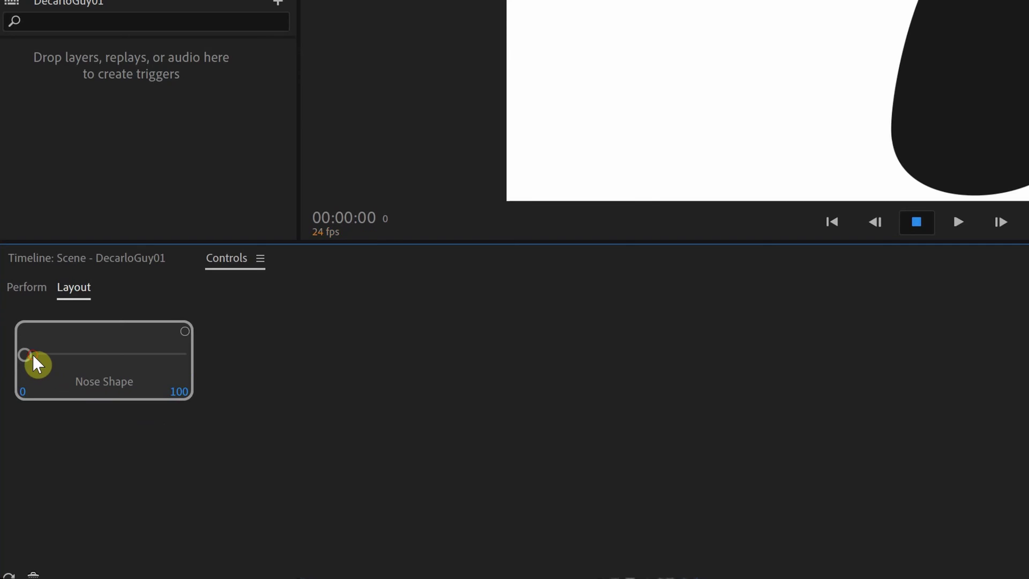
{"action": "left_click_drag", "start_coordinate": [41, 363], "coordinate": [14, 361]}
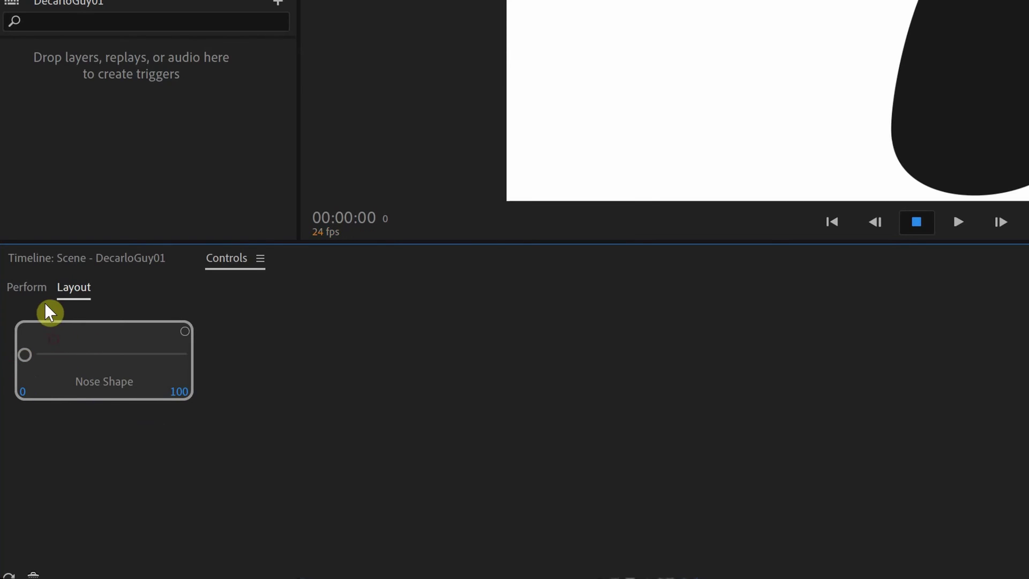
In Perform mode, drag the Nose Shape slider toward the middle to switch noses.
{"action": "left_click", "coordinate": [37, 289]}
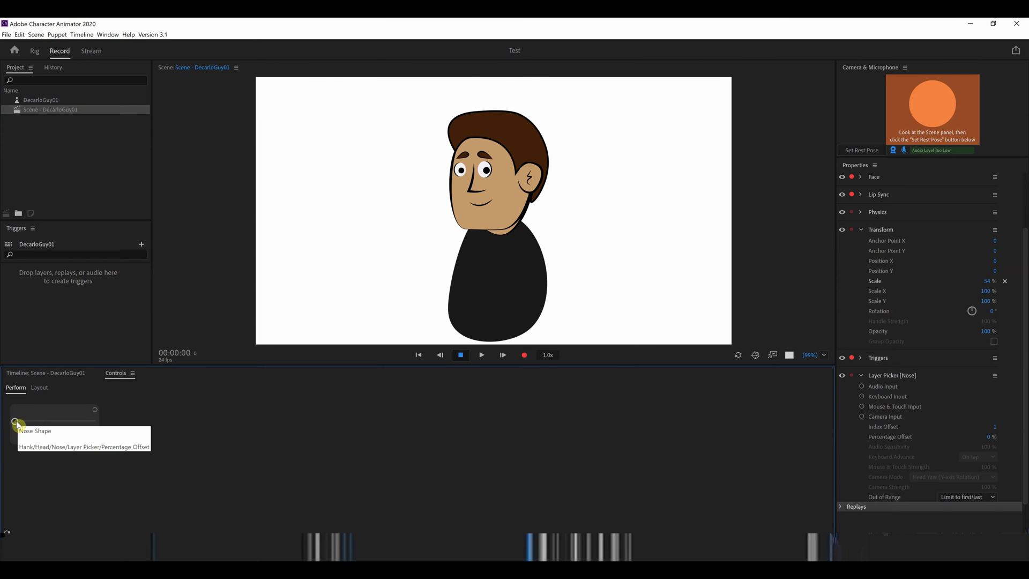
{"action": "left_click_drag", "start_coordinate": [18, 425], "coordinate": [101, 434]}
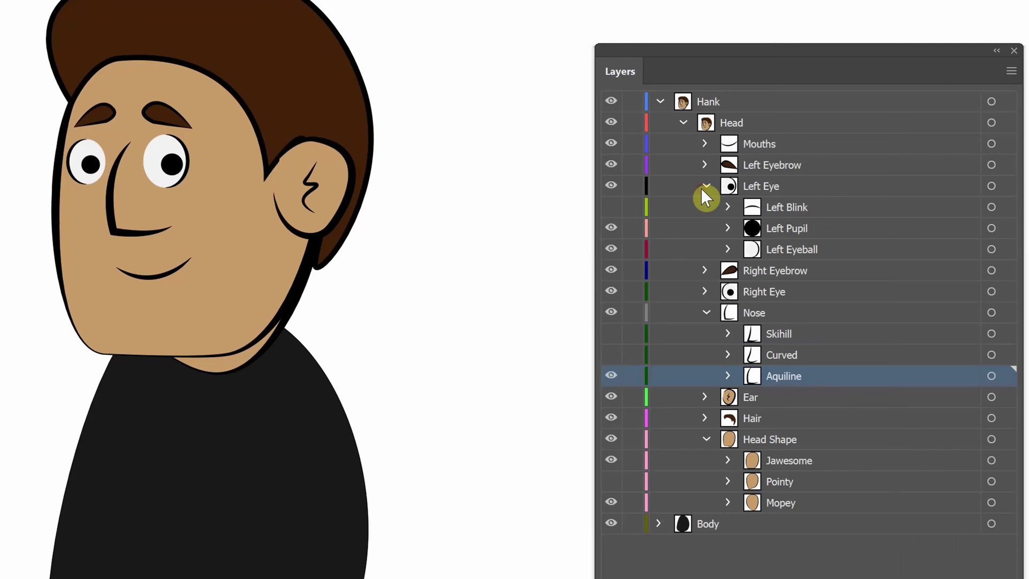
Expand the Hair group and preview the Fro and Pompadour hairstyles before hiding them again.
{"action": "left_click", "coordinate": [688, 239]}
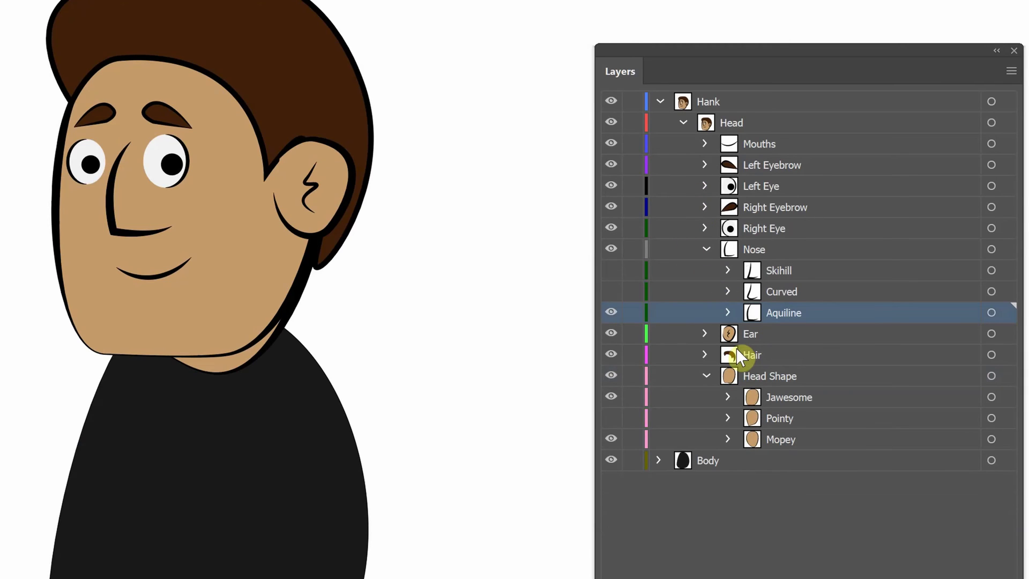
{"action": "left_click", "coordinate": [755, 351]}
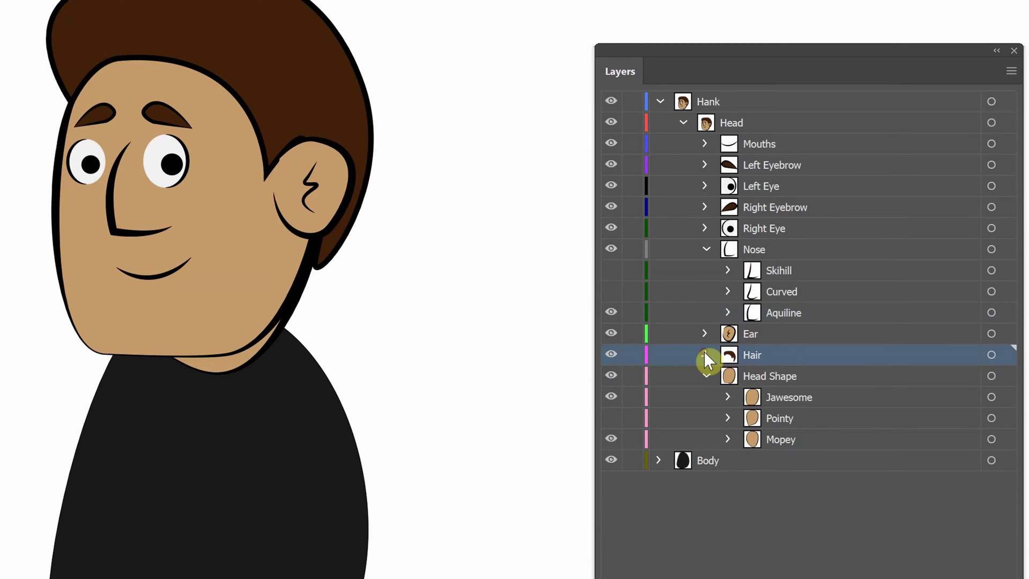
{"action": "left_click", "coordinate": [704, 354]}
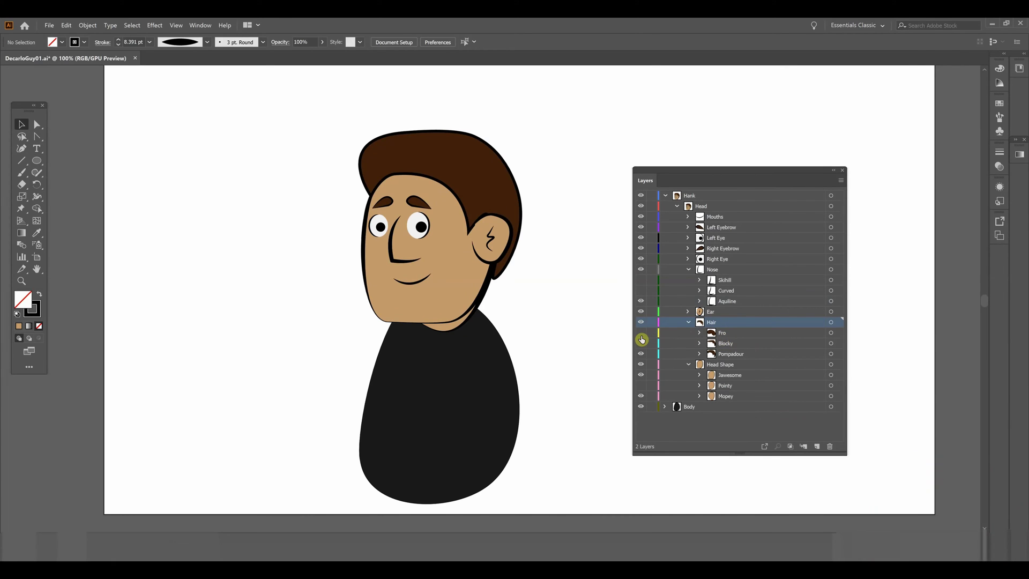
{"action": "left_click", "coordinate": [641, 339]}
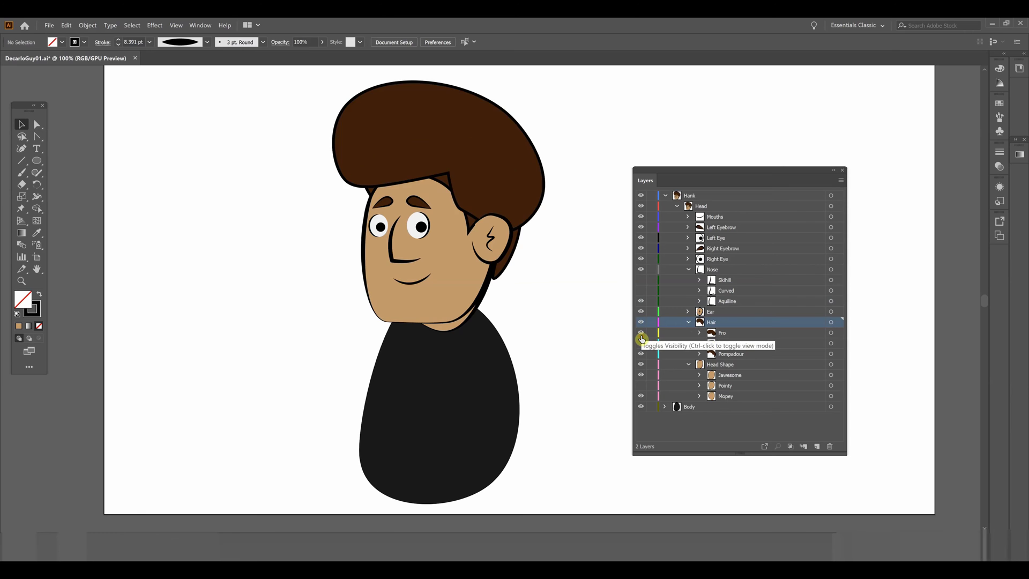
{"action": "left_click", "coordinate": [641, 341]}
{"action": "left_click", "coordinate": [641, 343]}
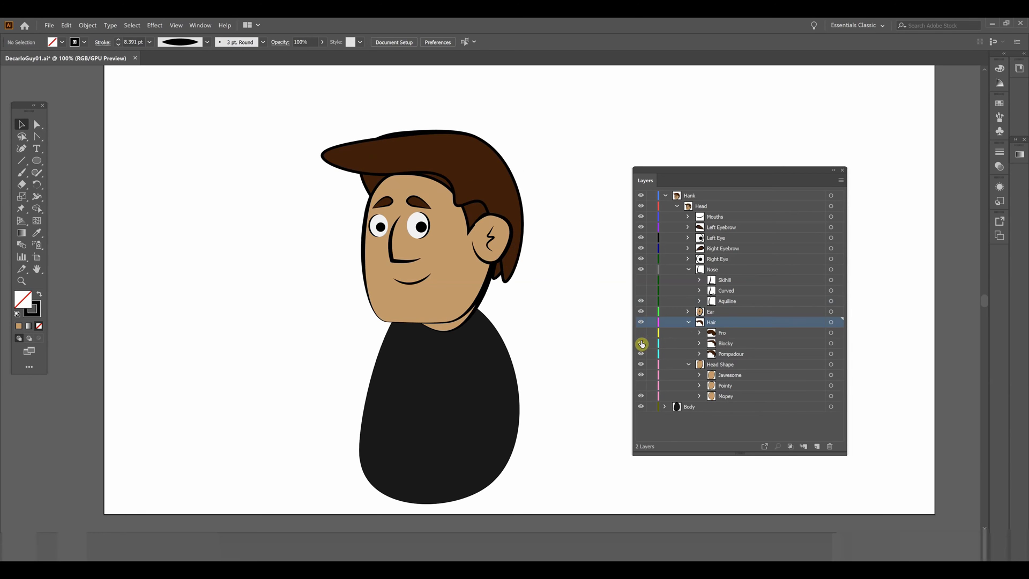
{"action": "left_click", "coordinate": [641, 354]}
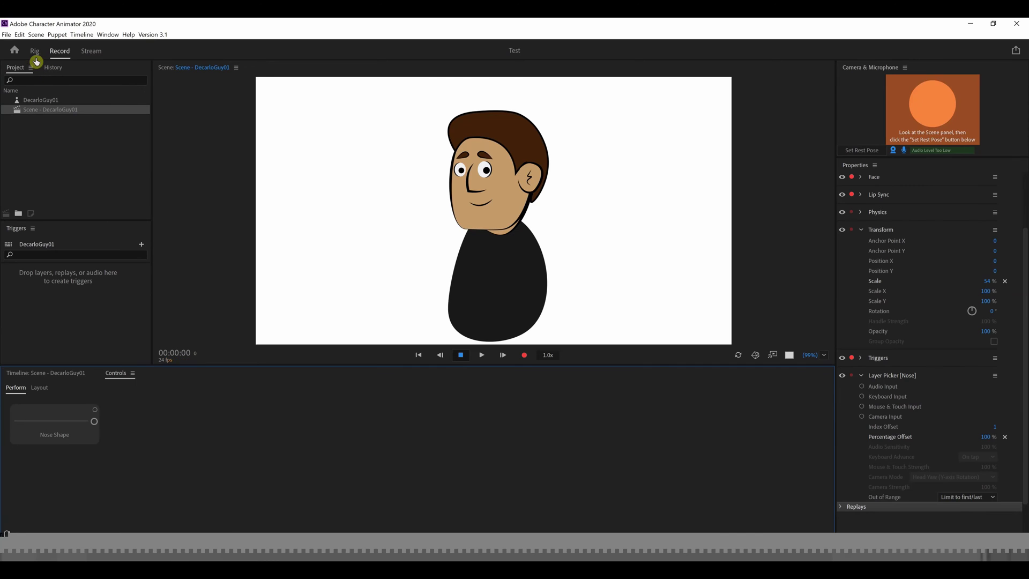
Add a Layer Picker behavior to the puppet's Hair group in Rig, then return to Record.
{"action": "left_click", "coordinate": [35, 54]}
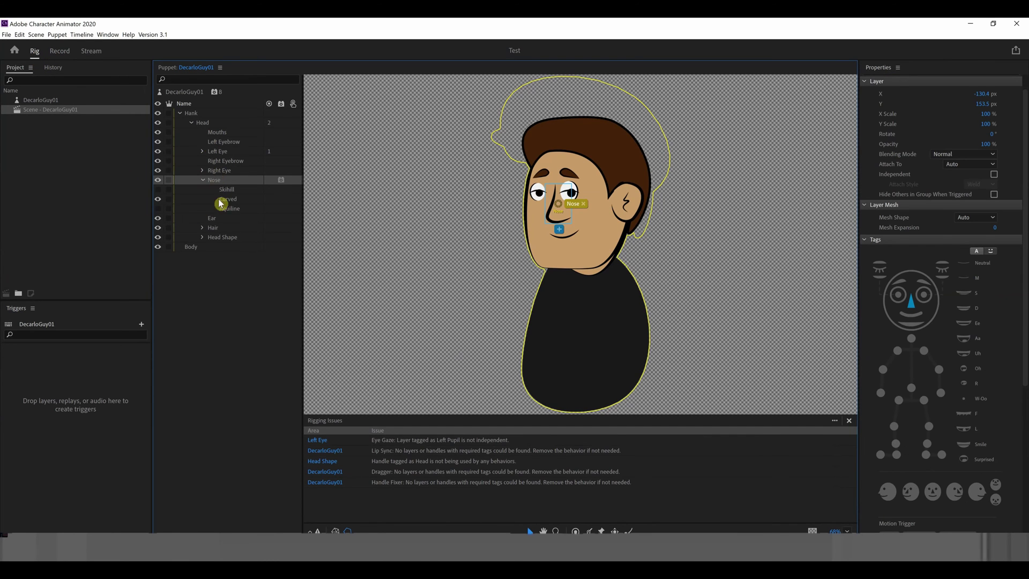
{"action": "left_click", "coordinate": [221, 228]}
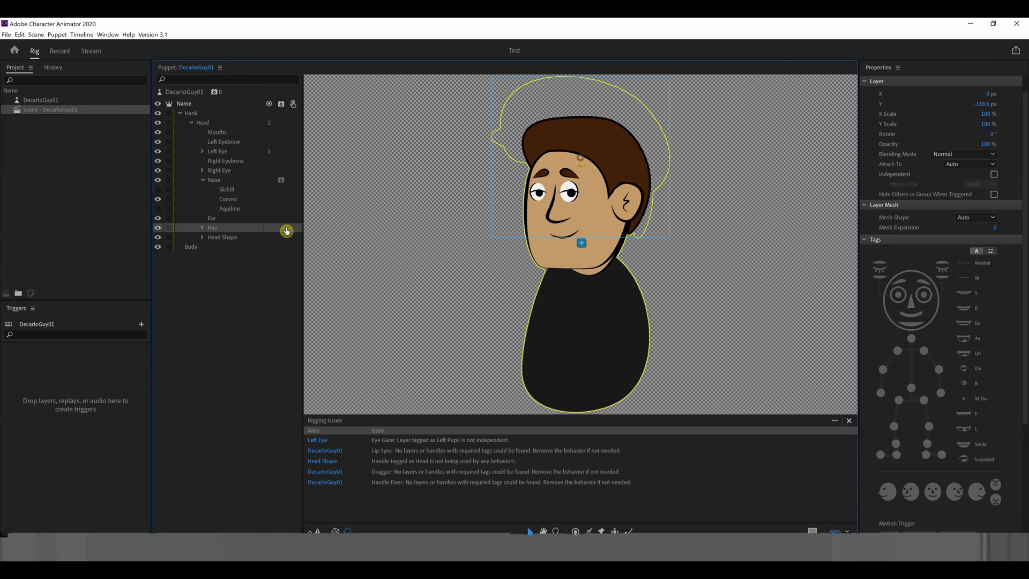
{"action": "left_click", "coordinate": [283, 231]}
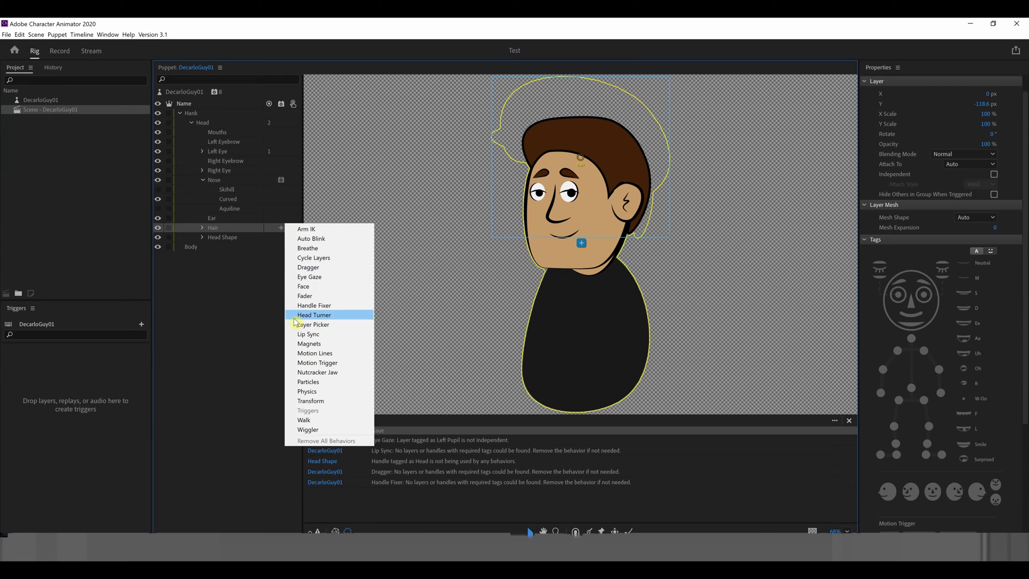
{"action": "left_click", "coordinate": [328, 325]}
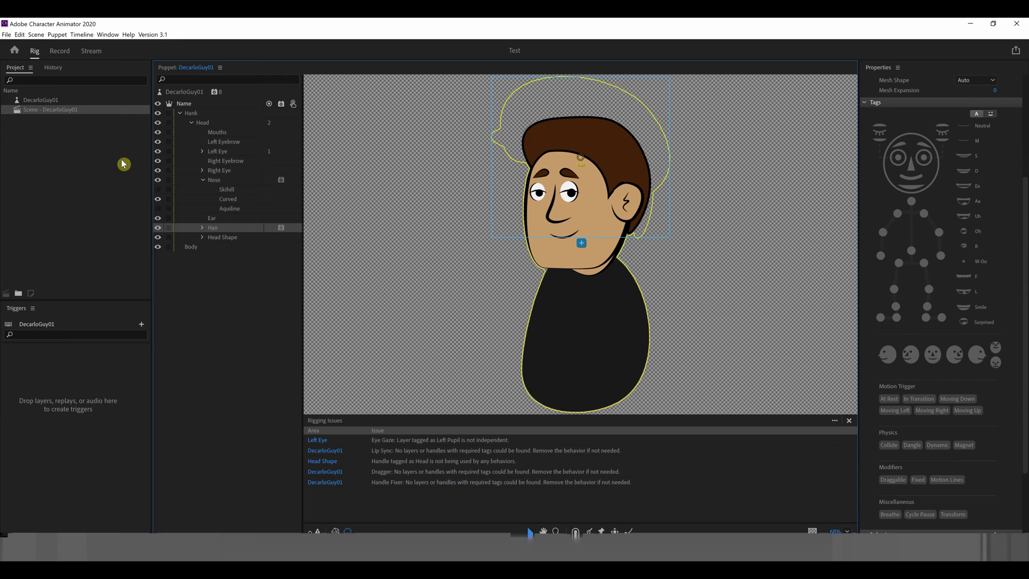
{"action": "left_click", "coordinate": [63, 53]}
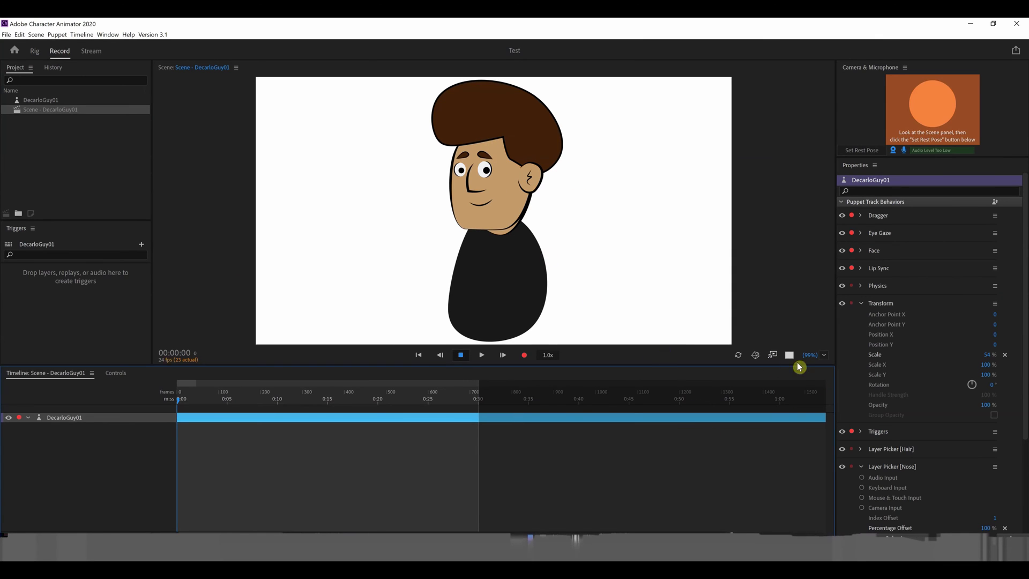
Add the hair Layer Picker's Percentage Offset to the Controls panel as a slider.
{"action": "scroll", "coordinate": [867, 440], "scroll_direction": "down", "scroll_amount": 3}
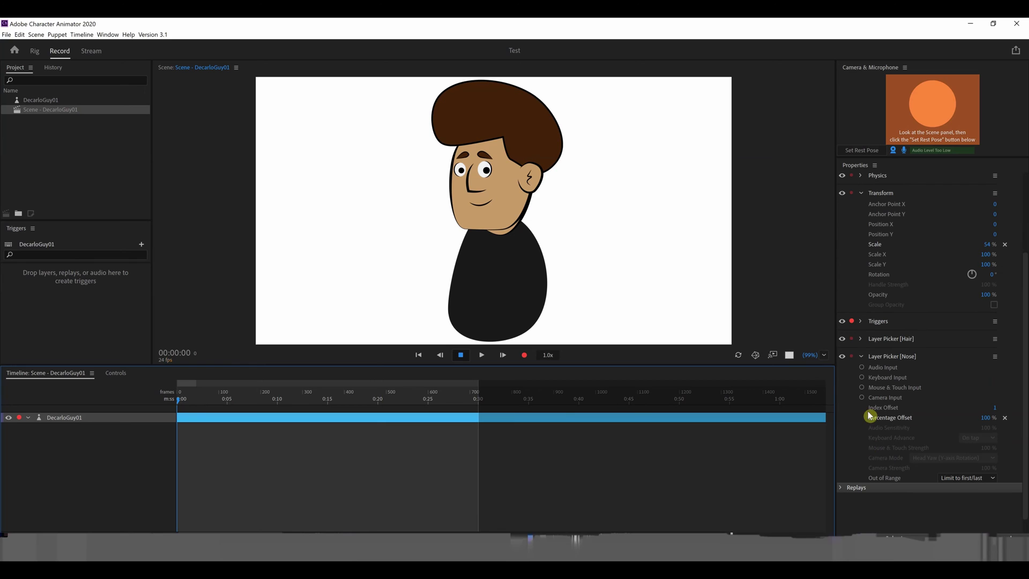
{"action": "left_click", "coordinate": [861, 355]}
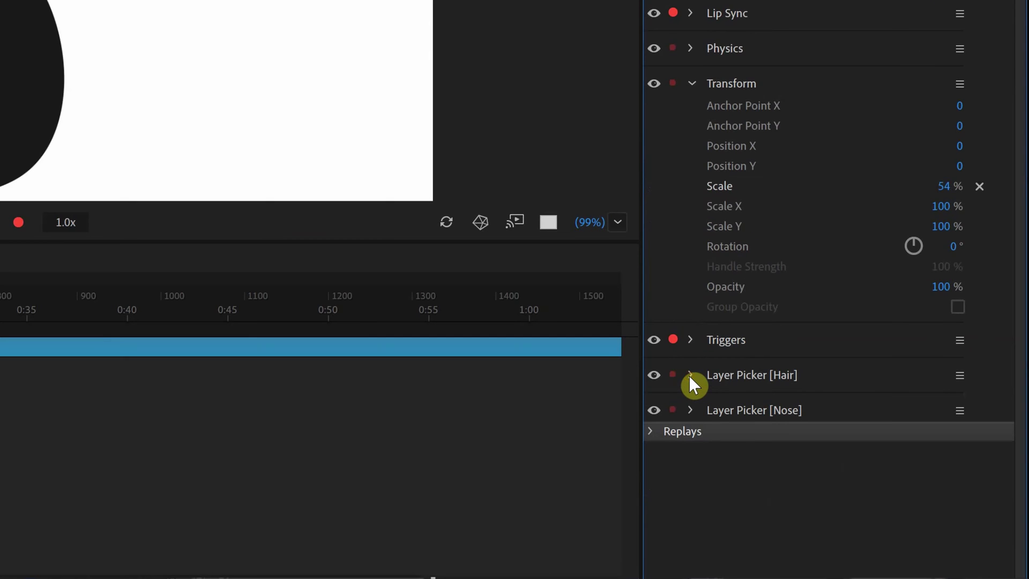
{"action": "left_click", "coordinate": [690, 374]}
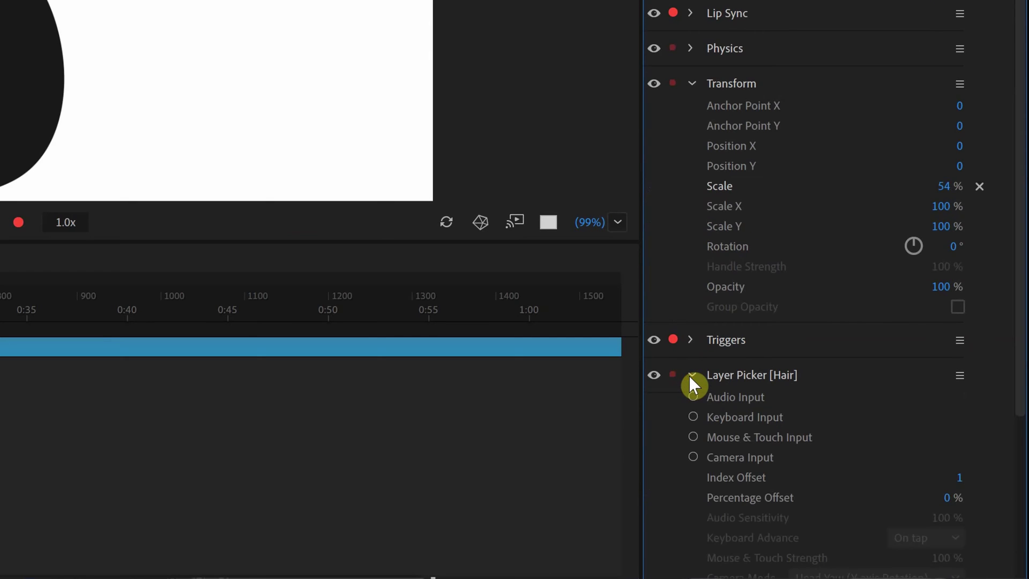
{"action": "scroll", "coordinate": [693, 338], "scroll_direction": "down", "scroll_amount": 6}
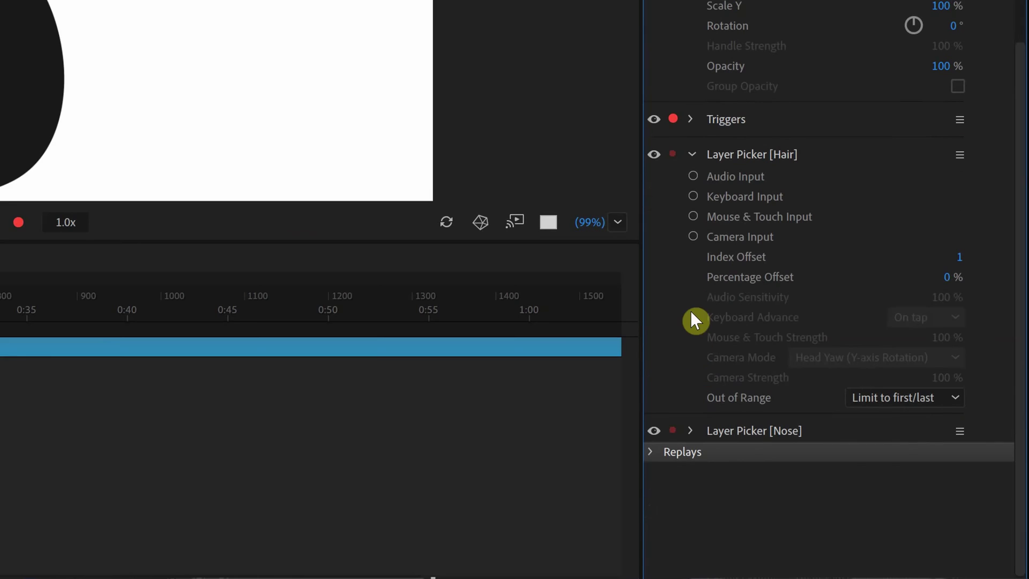
{"action": "left_click", "coordinate": [667, 277]}
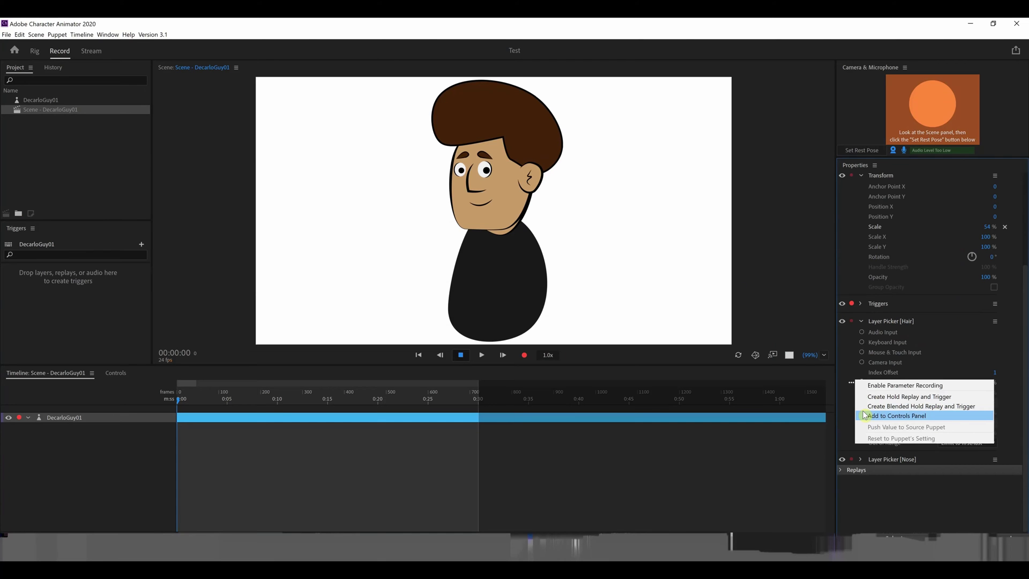
{"action": "left_click", "coordinate": [702, 343]}
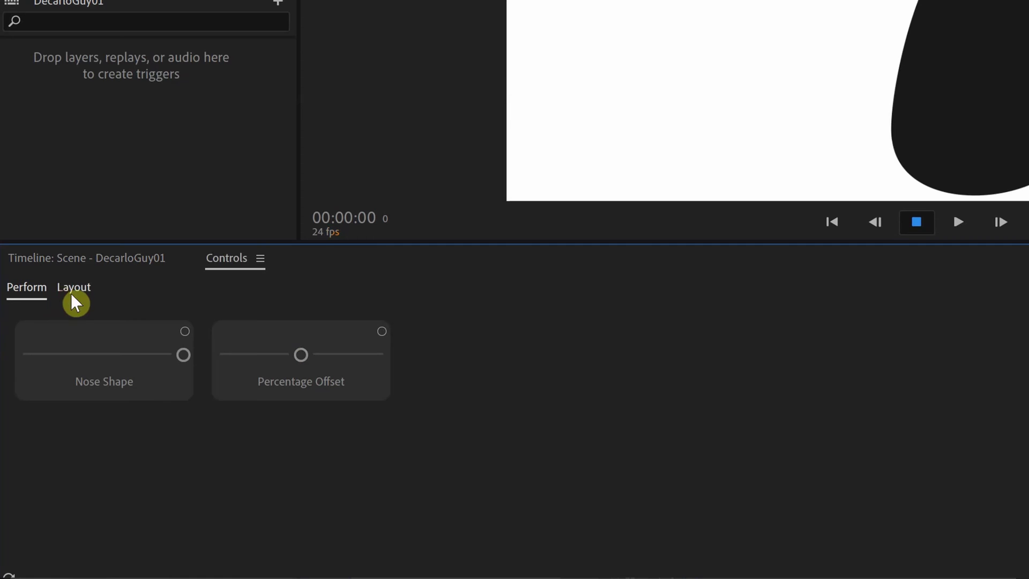
Set the new slider's minimum to 0 and rename it 'Hair Shape'.
{"action": "left_click", "coordinate": [73, 295]}
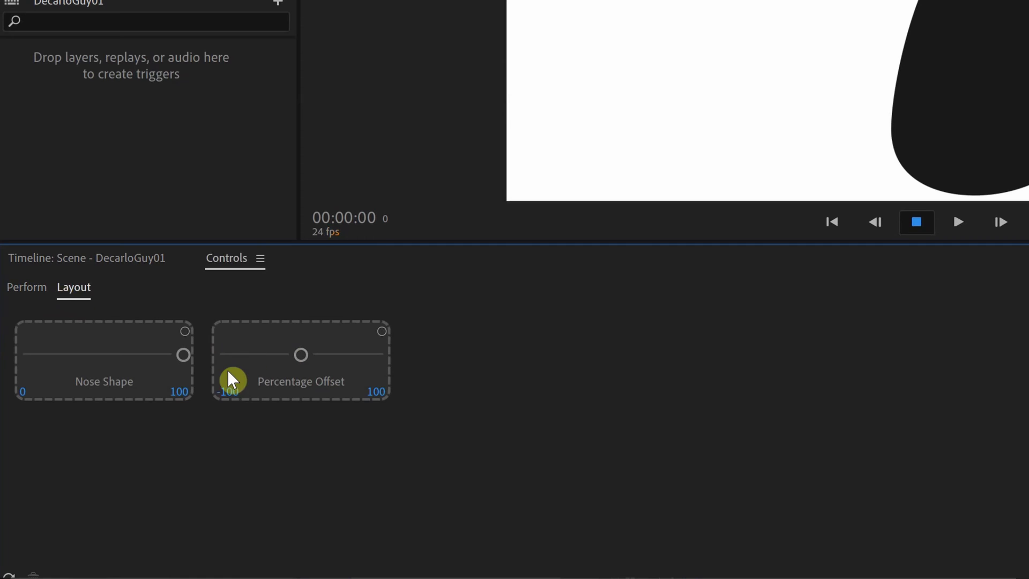
{"action": "left_click", "coordinate": [229, 391]}
{"action": "type", "text": "0"}
{"action": "key", "text": "Return"}
{"action": "left_click", "coordinate": [316, 382]}
{"action": "right_click", "coordinate": [313, 377]}
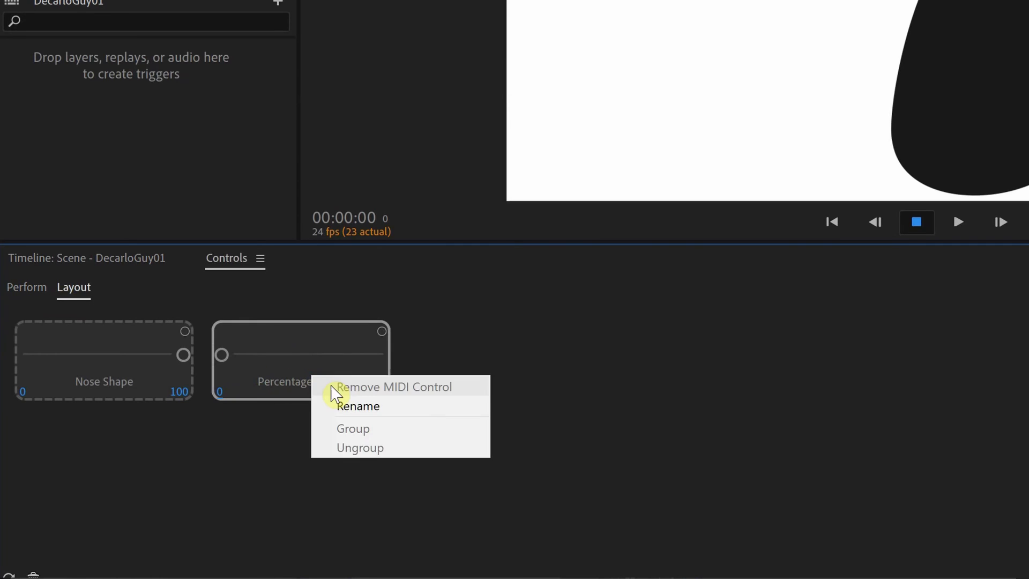
{"action": "left_click", "coordinate": [351, 405]}
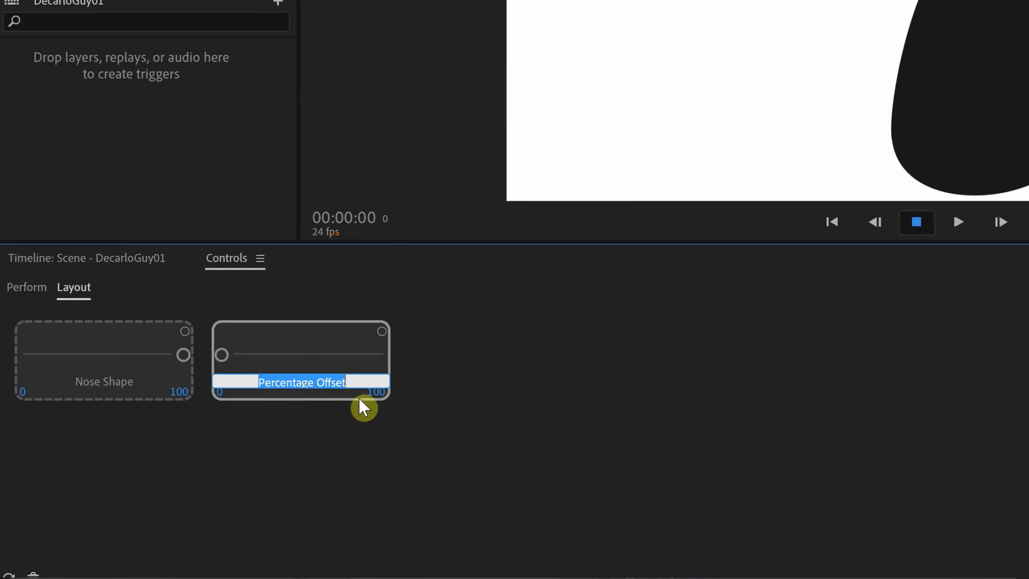
{"action": "type", "text": "Hair Shape"}
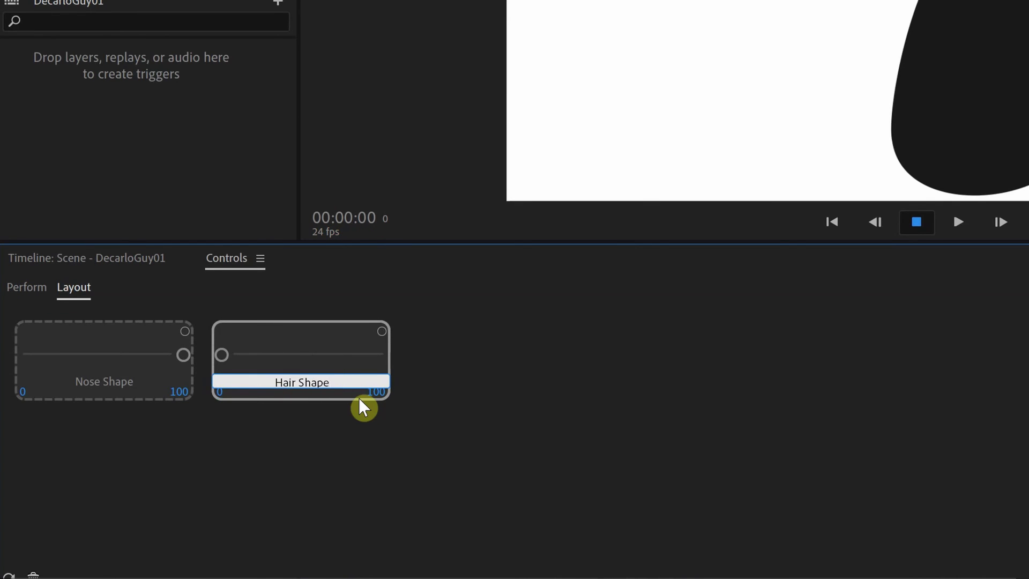
{"action": "key", "text": "Return"}
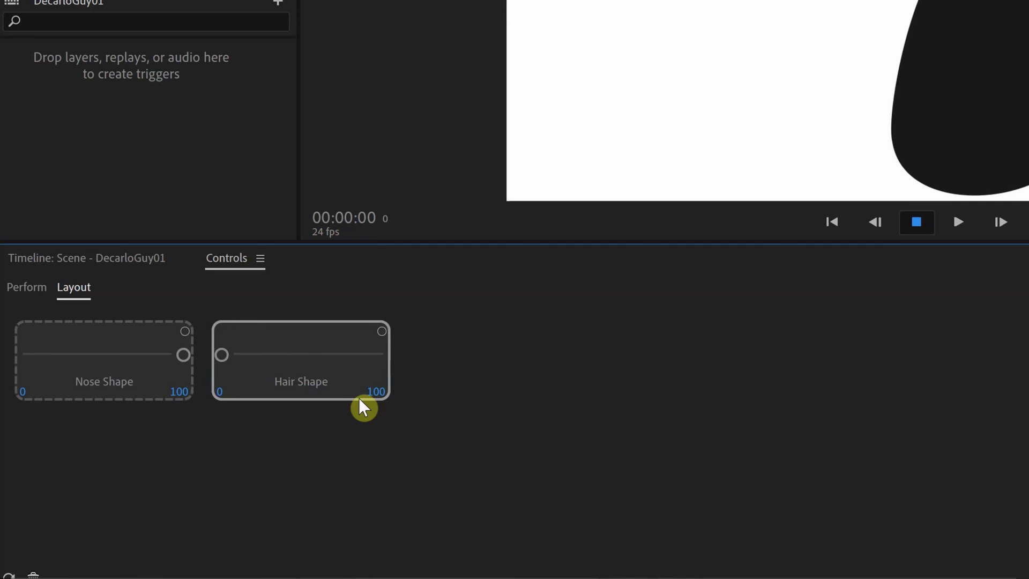
Drag Hair Shape and Nose Shape through several styles, ending on pompadour hair, then return to Rig.
{"action": "left_click", "coordinate": [38, 294]}
{"action": "left_click_drag", "start_coordinate": [221, 355], "coordinate": [277, 356]}
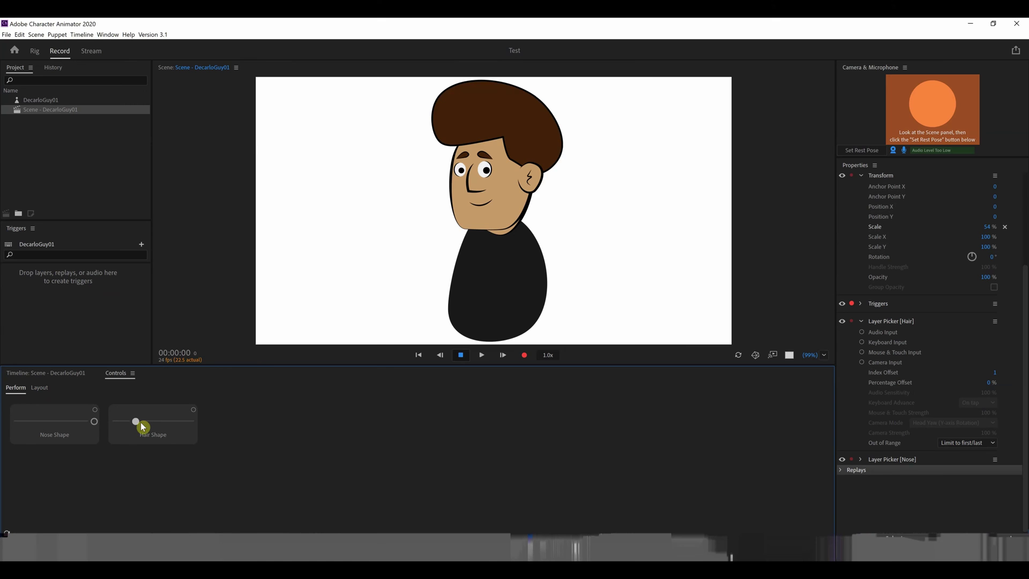
{"action": "left_click_drag", "start_coordinate": [143, 426], "coordinate": [169, 427]}
{"action": "mouse_move", "coordinate": [94, 422]}
{"action": "left_mouse_down"}
{"action": "mouse_move", "coordinate": [28, 425]}
{"action": "mouse_move", "coordinate": [74, 425]}
{"action": "left_mouse_up"}
{"action": "left_click_drag", "start_coordinate": [154, 425], "coordinate": [179, 426]}
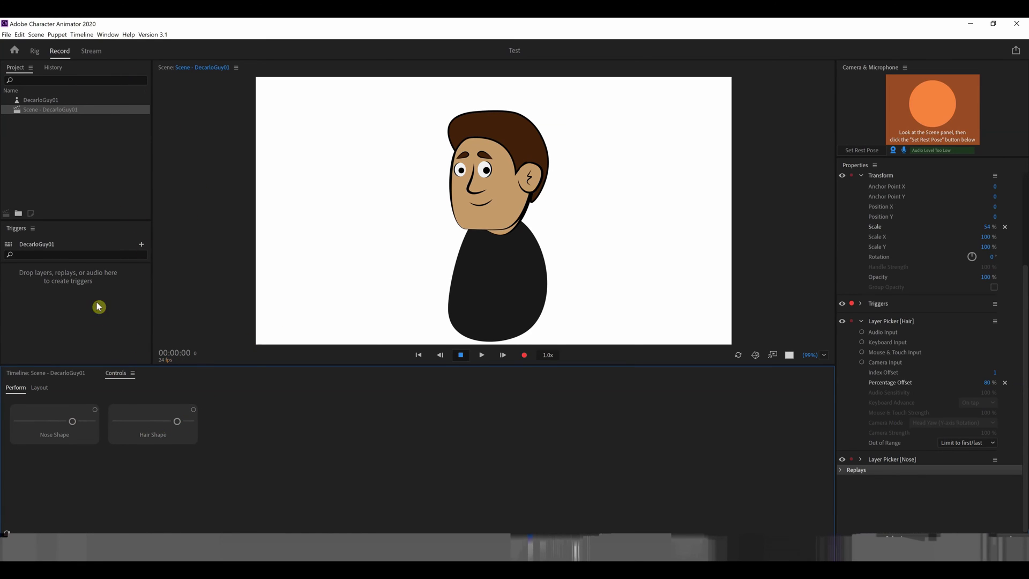
{"action": "left_click", "coordinate": [36, 52]}
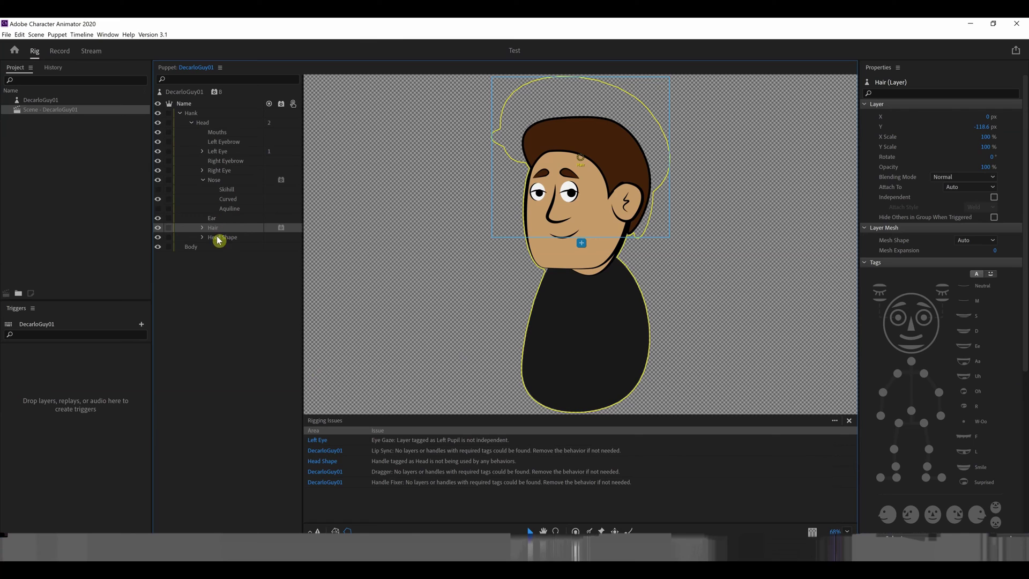
Inspect the Head Shape variants Jawesome and Mopey, and add a Layer Picker behaviour to Head Shape.
{"action": "left_click", "coordinate": [237, 237]}
{"action": "left_click", "coordinate": [204, 237]}
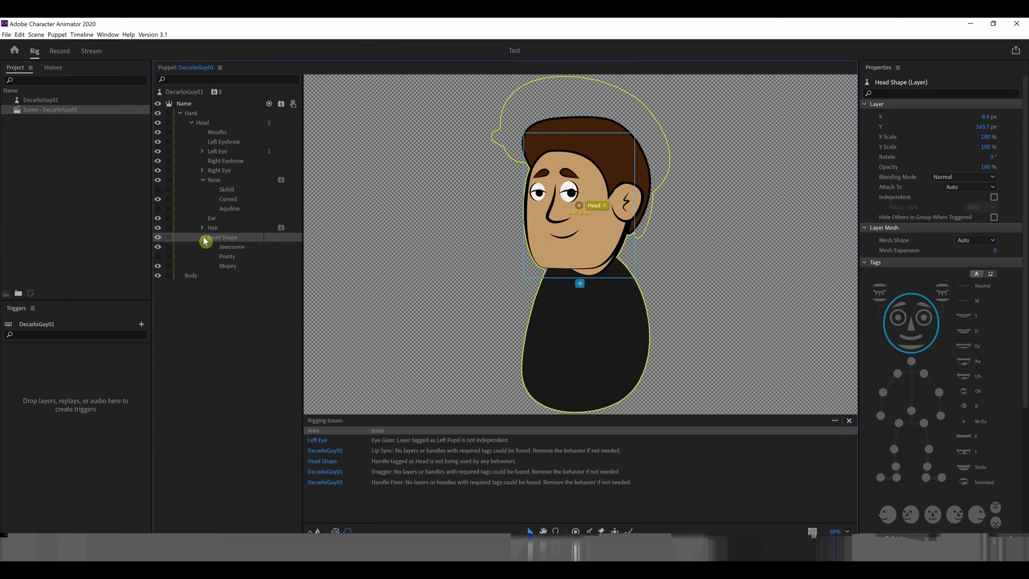
{"action": "left_click", "coordinate": [235, 247]}
{"action": "left_click", "coordinate": [232, 266]}
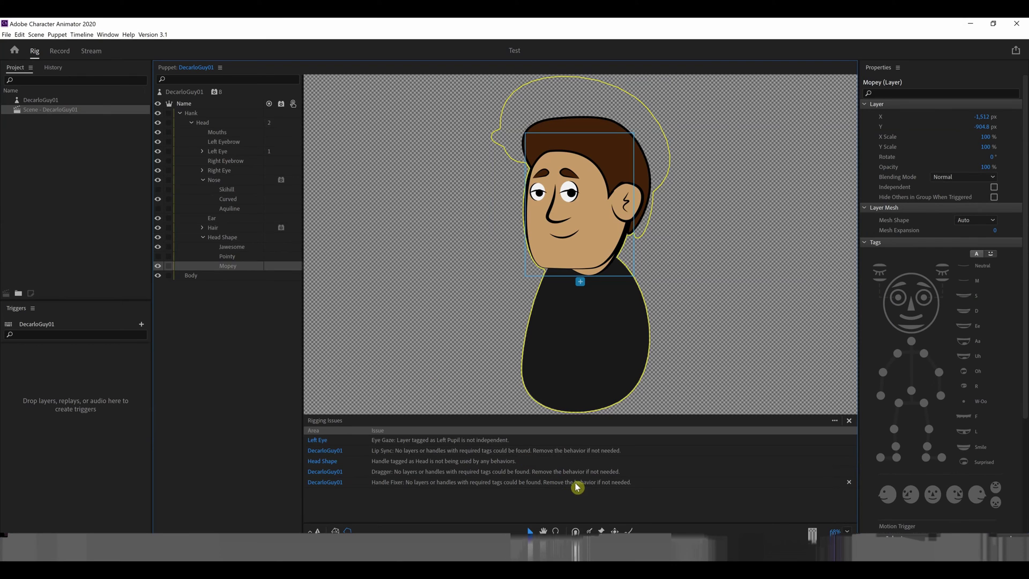
{"action": "left_click", "coordinate": [280, 237]}
{"action": "left_click", "coordinate": [311, 339]}
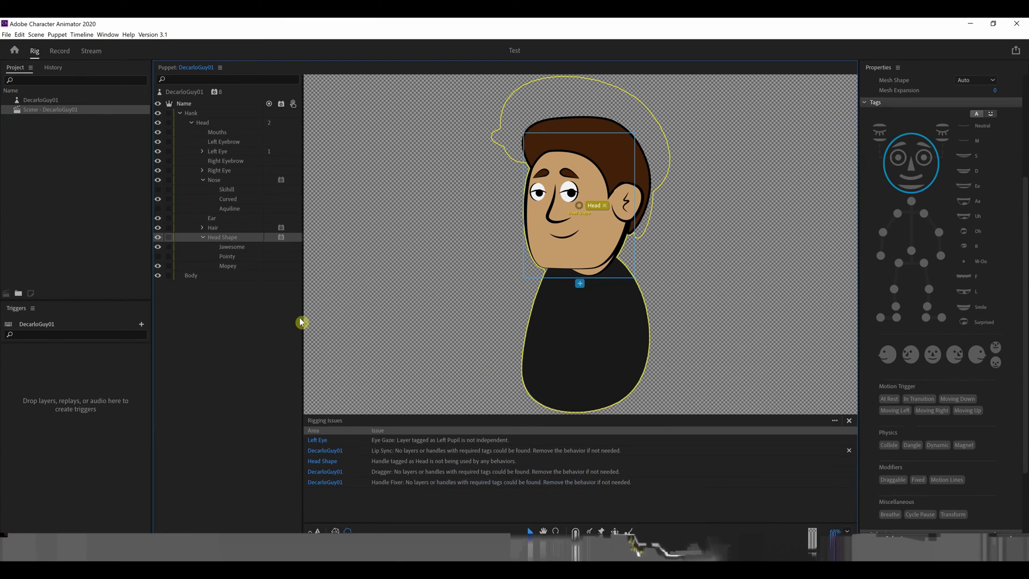
{"action": "left_click", "coordinate": [60, 50]}
In Record, add the Head Shape picker's Percentage Offset to the Controls panel.
{"action": "left_click", "coordinate": [116, 373]}
{"action": "left_click", "coordinate": [860, 450]}
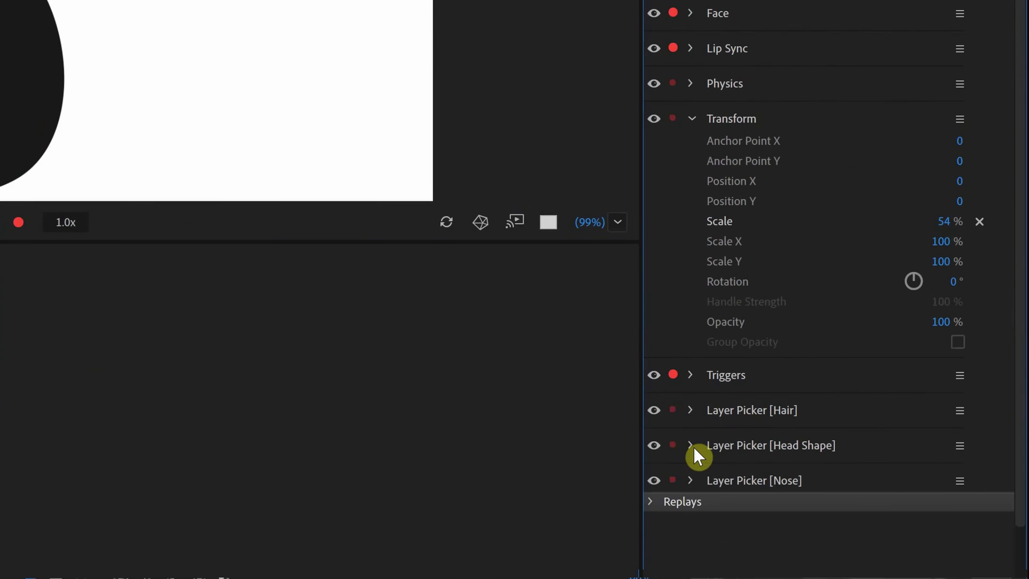
{"action": "left_click", "coordinate": [860, 467]}
{"action": "scroll", "coordinate": [852, 455], "scroll_direction": "down", "scroll_amount": 3}
{"action": "left_click", "coordinate": [851, 454]}
{"action": "left_click", "coordinate": [693, 487]}
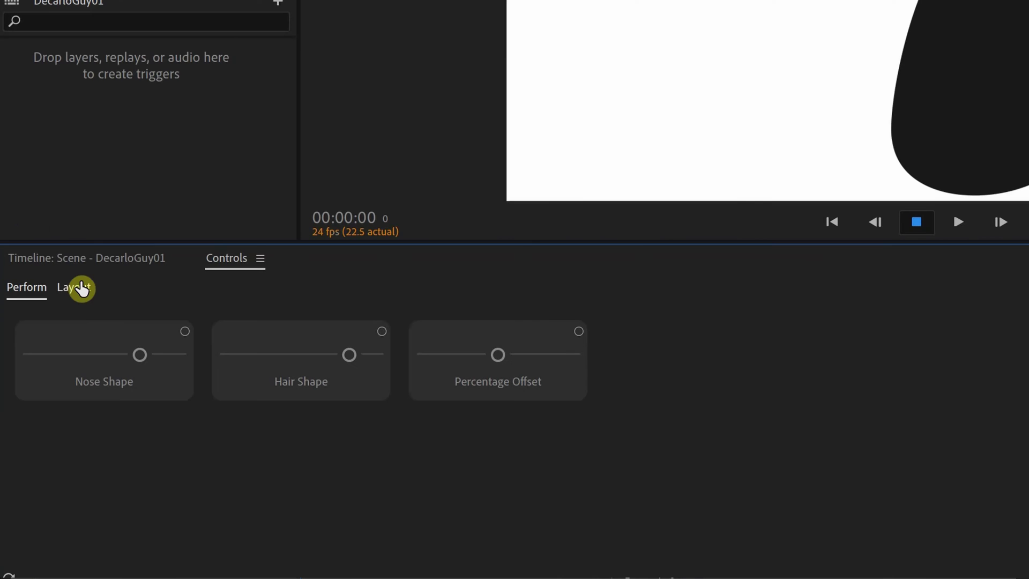
Rename the new control 'Head Shape' and test it alongside the nose slider.
{"action": "left_click", "coordinate": [75, 286]}
{"action": "right_click", "coordinate": [489, 387]}
{"action": "left_click", "coordinate": [534, 417]}
{"action": "type", "text": "Head Shape"}
{"action": "key", "text": "Return"}
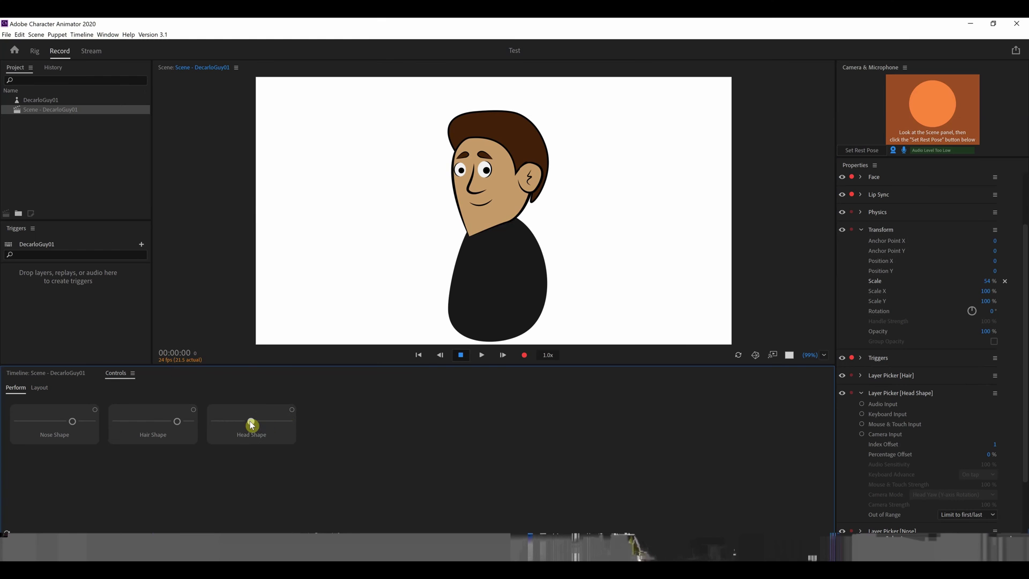
{"action": "left_click_drag", "start_coordinate": [252, 425], "coordinate": [246, 425]}
{"action": "left_click_drag", "start_coordinate": [72, 422], "coordinate": [84, 429]}
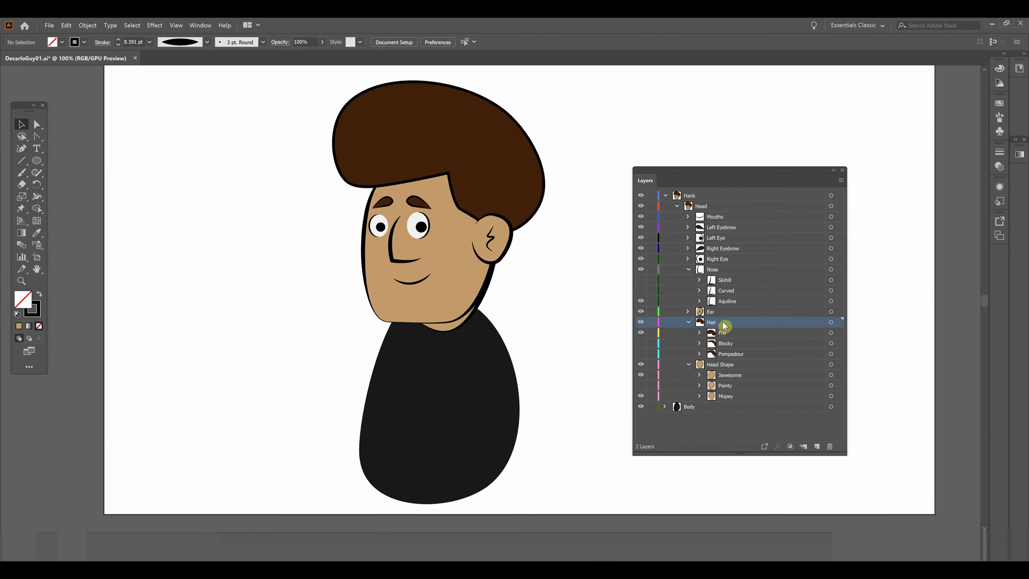
Create a new sublayer in Fro and move the hair path into Layer 28.
{"action": "left_click", "coordinate": [721, 332]}
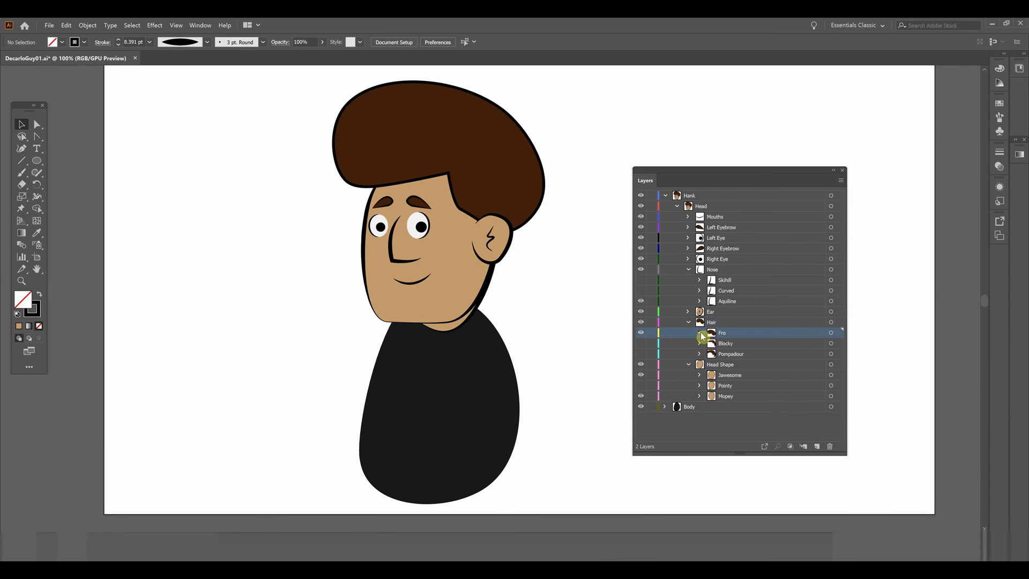
{"action": "left_click", "coordinate": [700, 333]}
{"action": "left_click", "coordinate": [738, 343]}
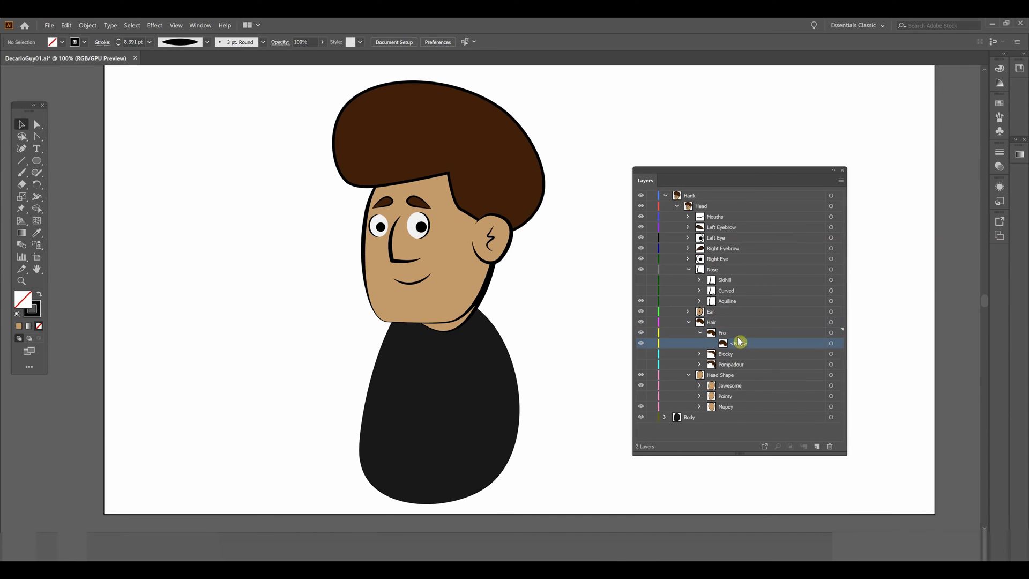
{"action": "left_click", "coordinate": [739, 334]}
{"action": "left_click", "coordinate": [803, 447]}
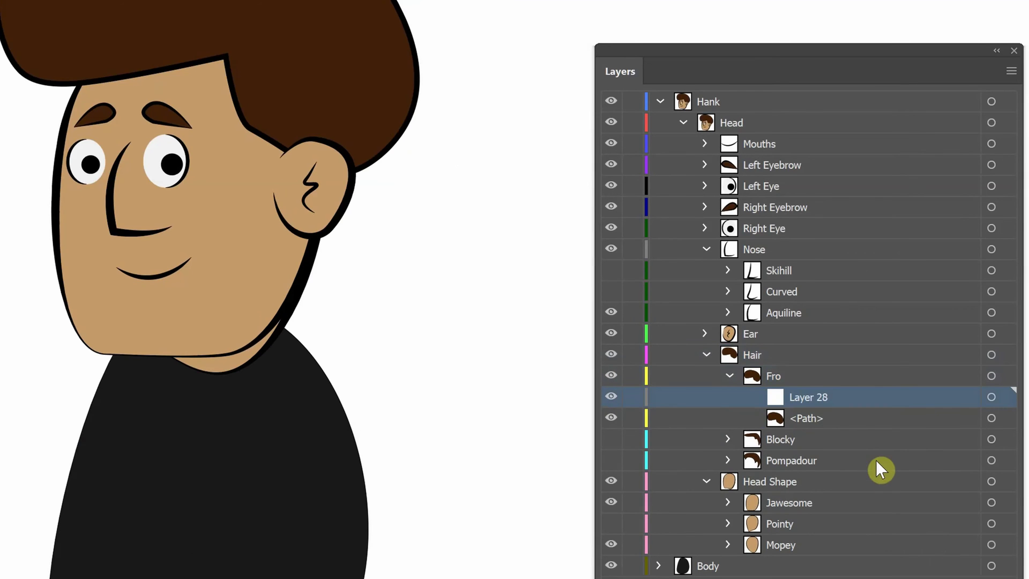
{"action": "left_click_drag", "start_coordinate": [819, 411], "coordinate": [953, 574]}
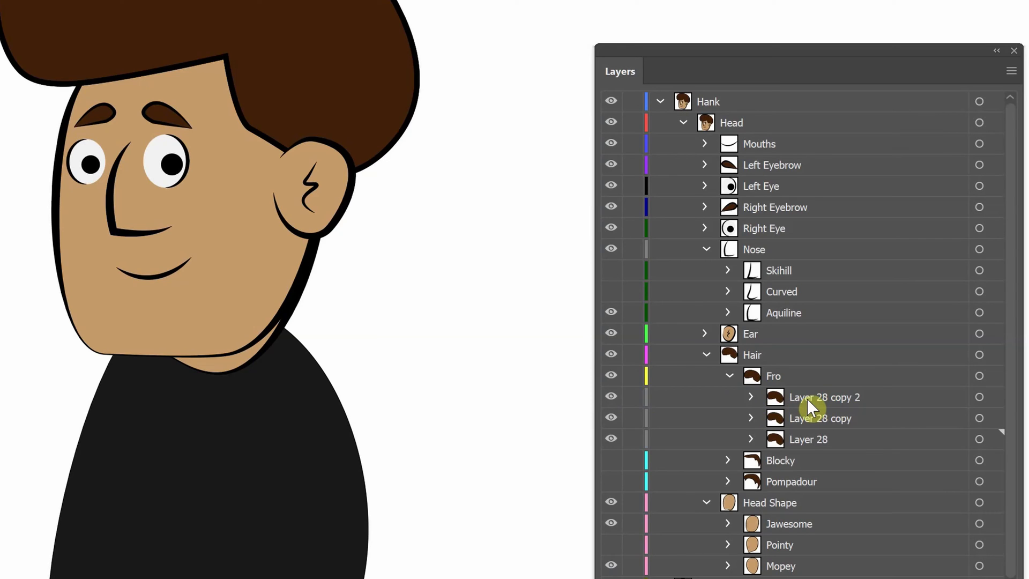
Rename the top hair copy 'Brown' and select the artwork in Layer 28 copy.
{"action": "double_click", "coordinate": [806, 398]}
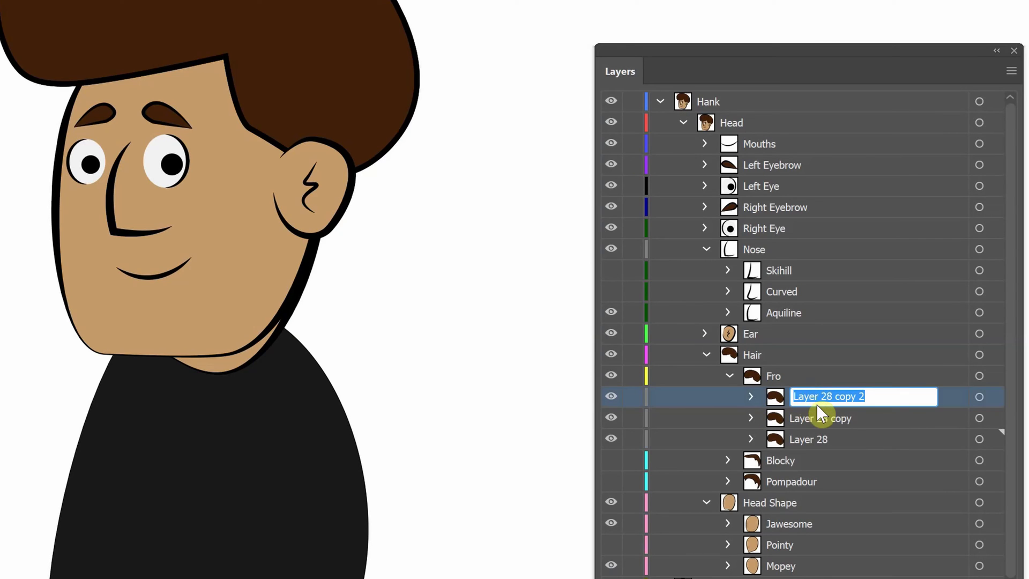
{"action": "type", "text": "Brown"}
{"action": "key", "text": "Return"}
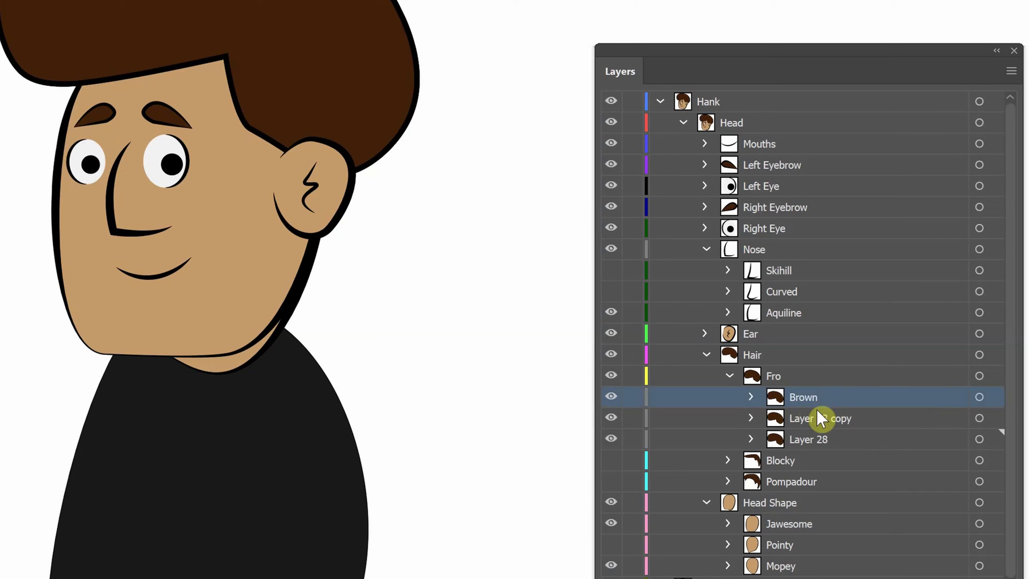
{"action": "left_click", "coordinate": [809, 413]}
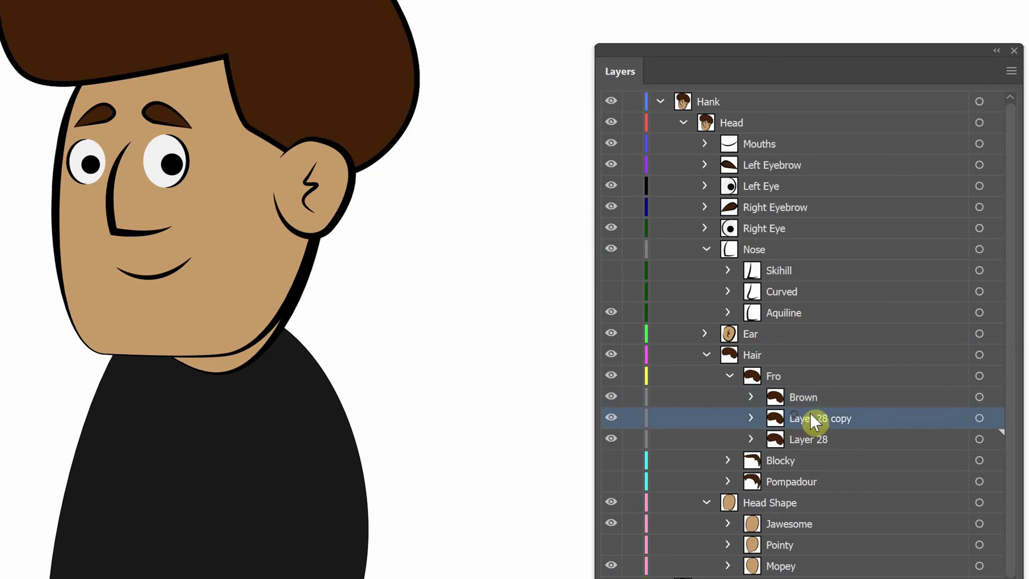
{"action": "left_click", "coordinate": [994, 418]}
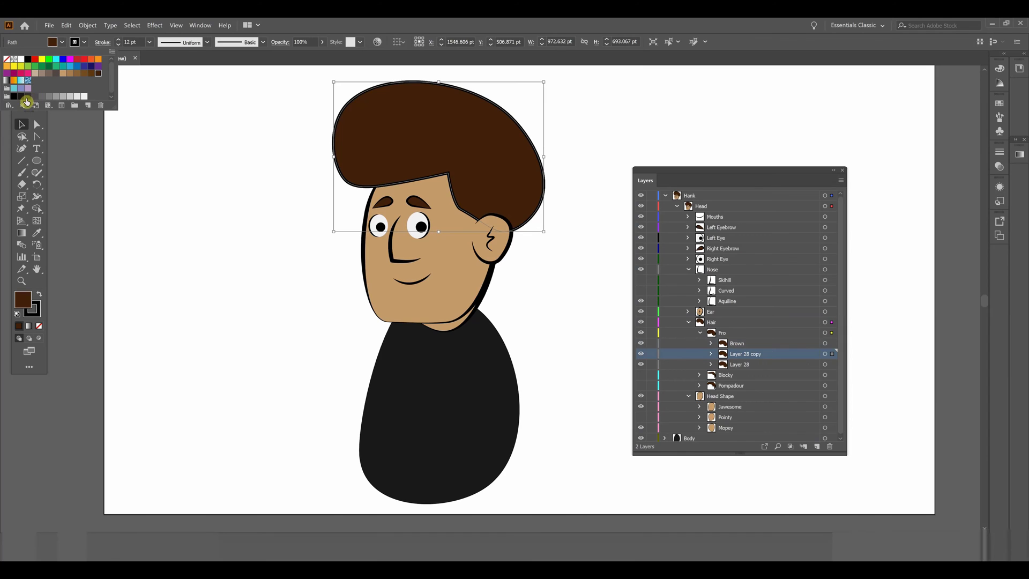
Fill the Layer 28 copy hair with black and rename that layer 'Black'.
{"action": "left_click", "coordinate": [20, 98]}
{"action": "left_click", "coordinate": [738, 358]}
{"action": "left_click", "coordinate": [734, 358], "text": "ctrl"}
{"action": "left_click", "coordinate": [642, 343]}
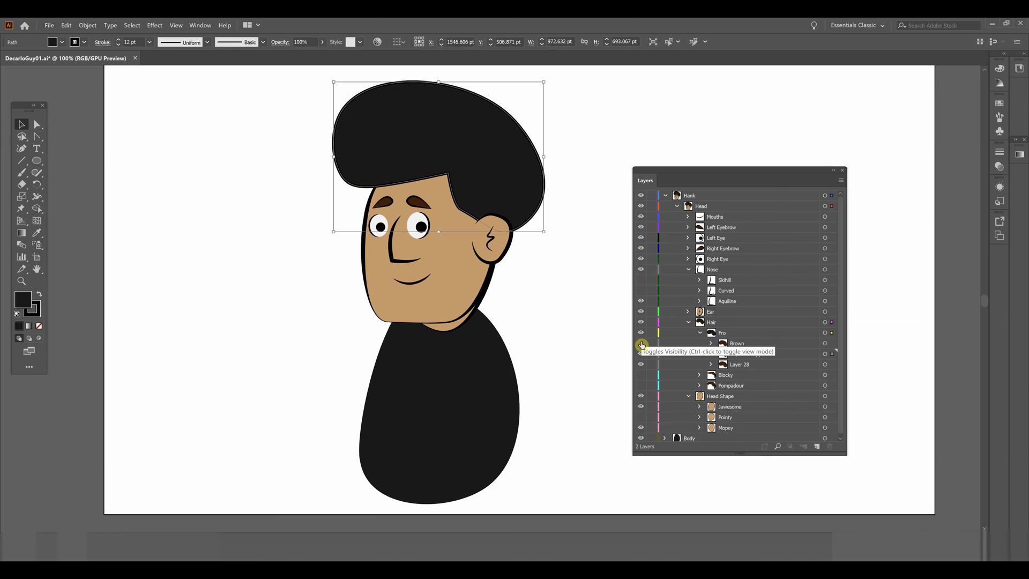
{"action": "left_click", "coordinate": [641, 352]}
{"action": "left_click", "coordinate": [641, 355]}
{"action": "left_click", "coordinate": [753, 355]}
{"action": "double_click", "coordinate": [752, 355]}
{"action": "type", "text": "Black"}
{"action": "left_click", "coordinate": [750, 354]}
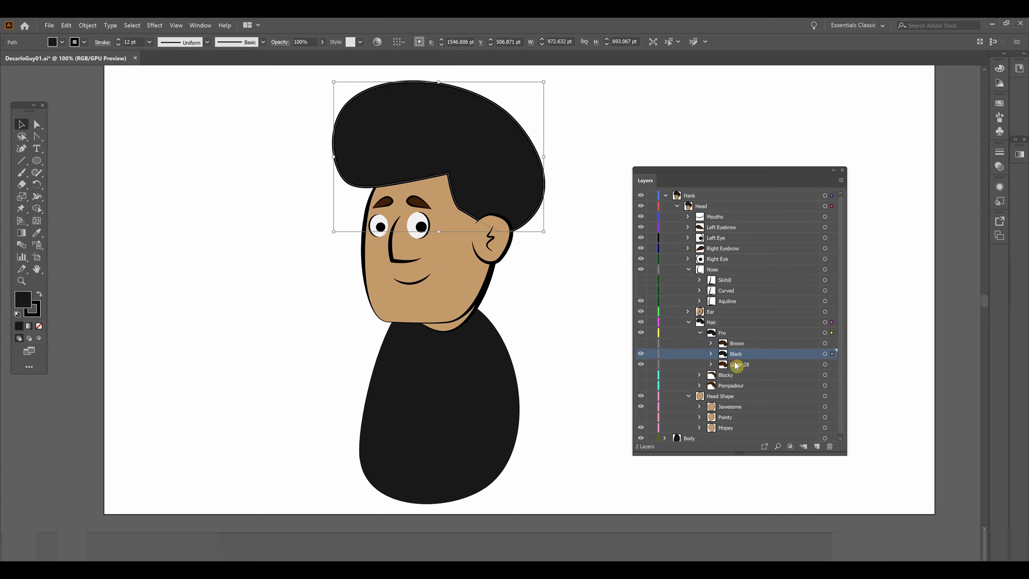
{"action": "left_click", "coordinate": [736, 366]}
Fill the original Layer 28 hair with yellow and make the Black layer visible again.
{"action": "left_click", "coordinate": [640, 354]}
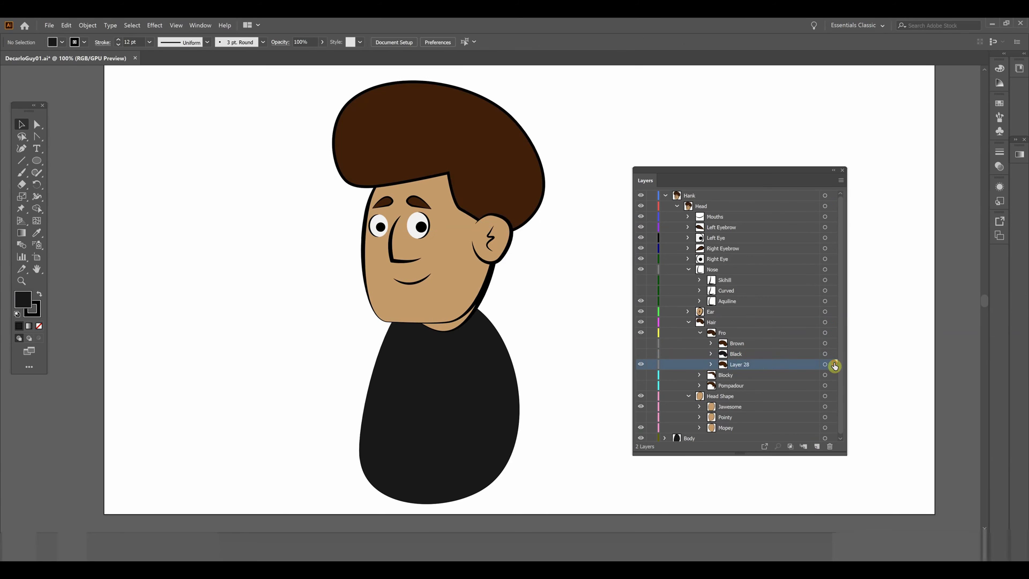
{"action": "left_click", "coordinate": [834, 365]}
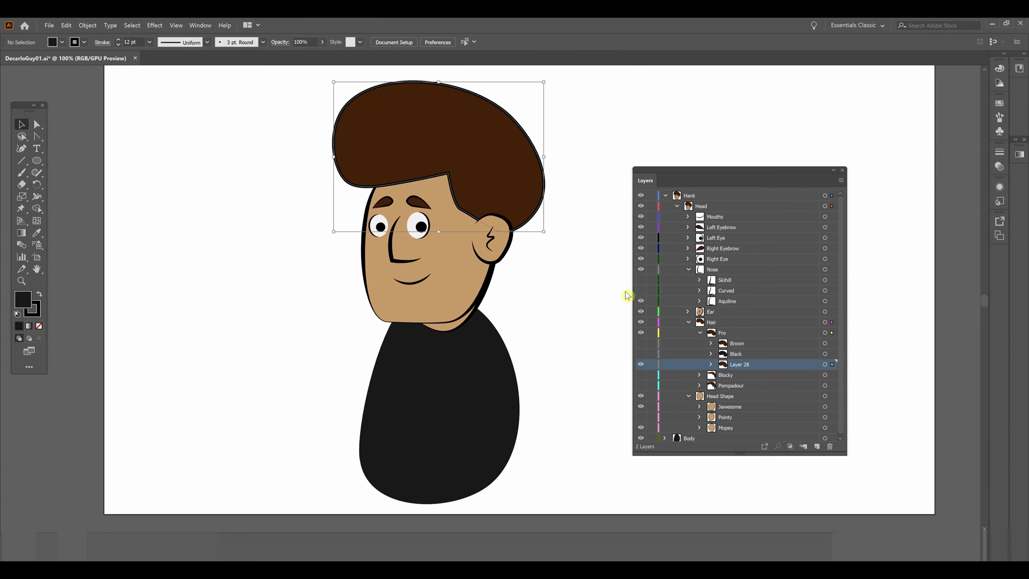
{"action": "left_click", "coordinate": [59, 42]}
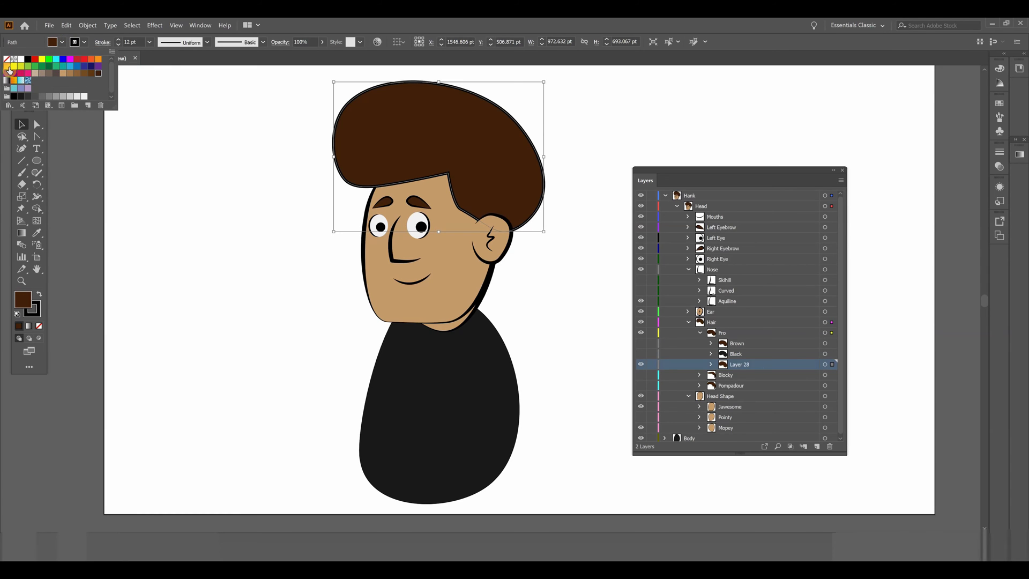
{"action": "left_click", "coordinate": [13, 67]}
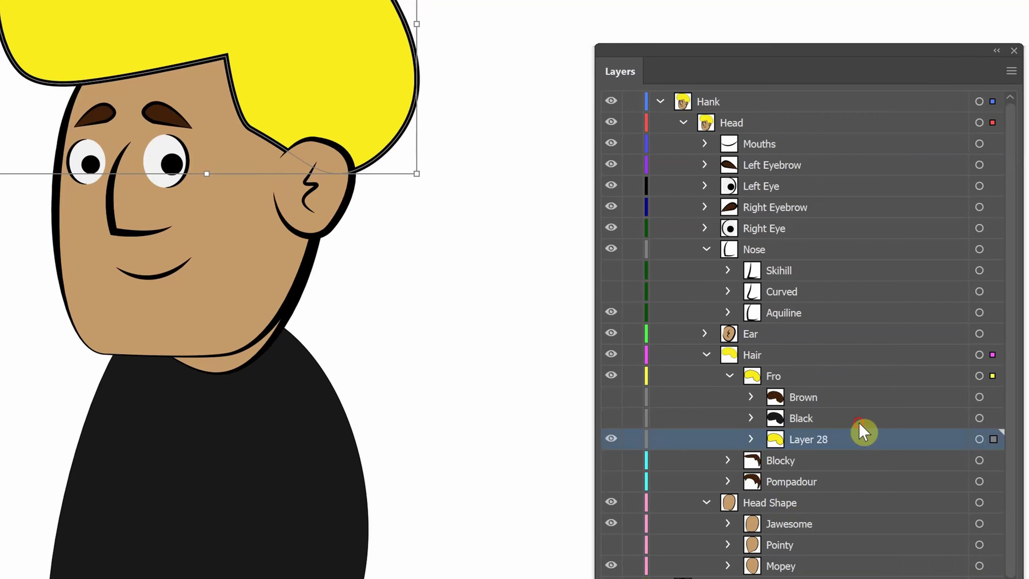
{"action": "left_click", "coordinate": [859, 422]}
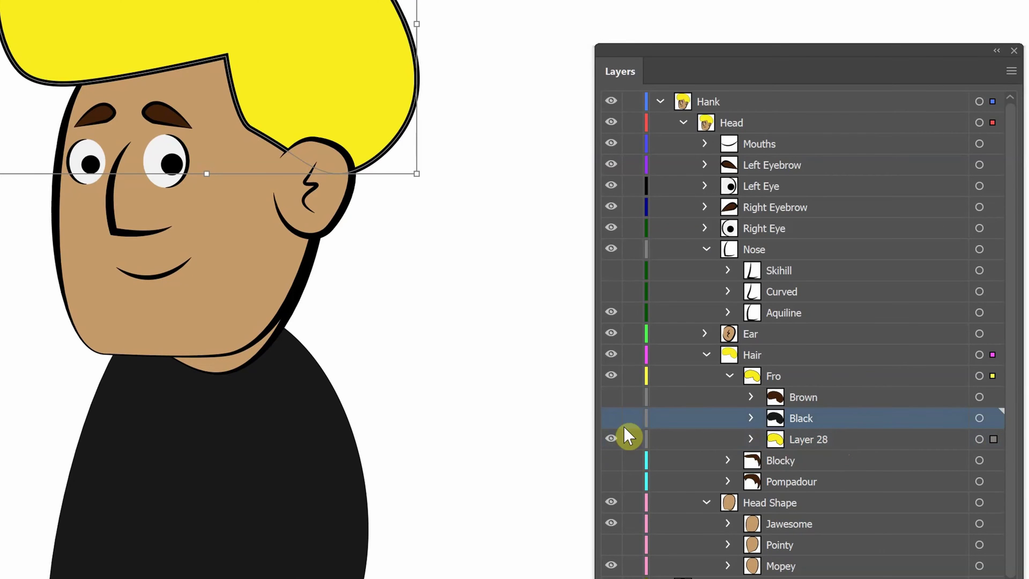
{"action": "left_click", "coordinate": [610, 412]}
Show the Blocky hair, hide Fro, and move Blocky's path into a new sublayer, Layer 31.
{"action": "left_click", "coordinate": [609, 405]}
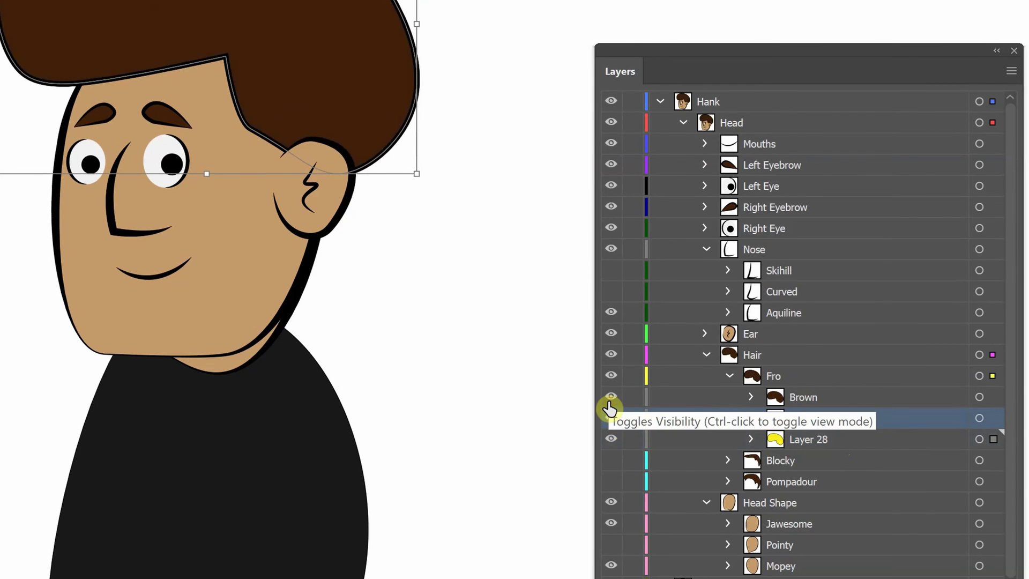
{"action": "left_click", "coordinate": [729, 376]}
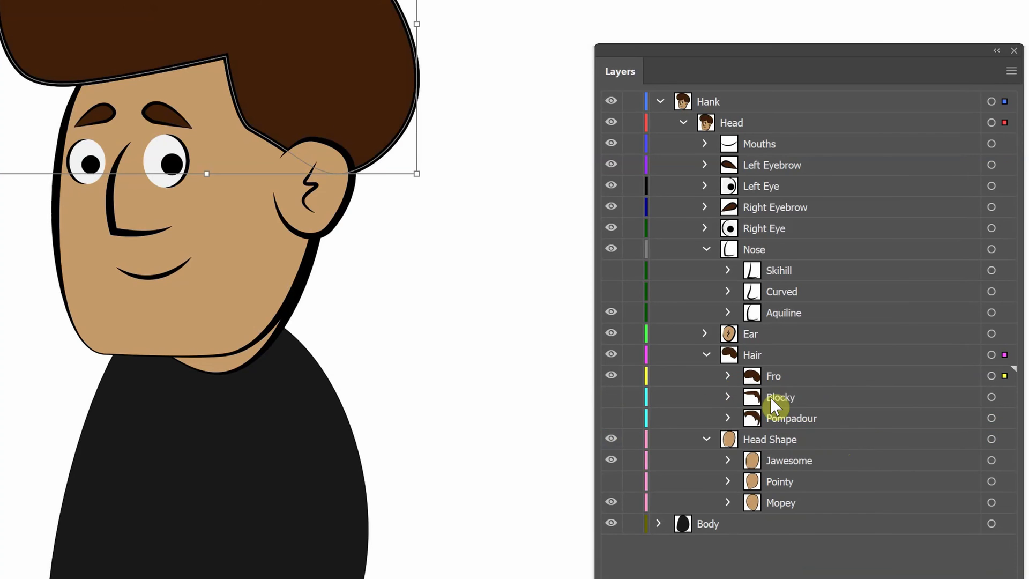
{"action": "left_click", "coordinate": [750, 397]}
{"action": "left_click", "coordinate": [611, 397]}
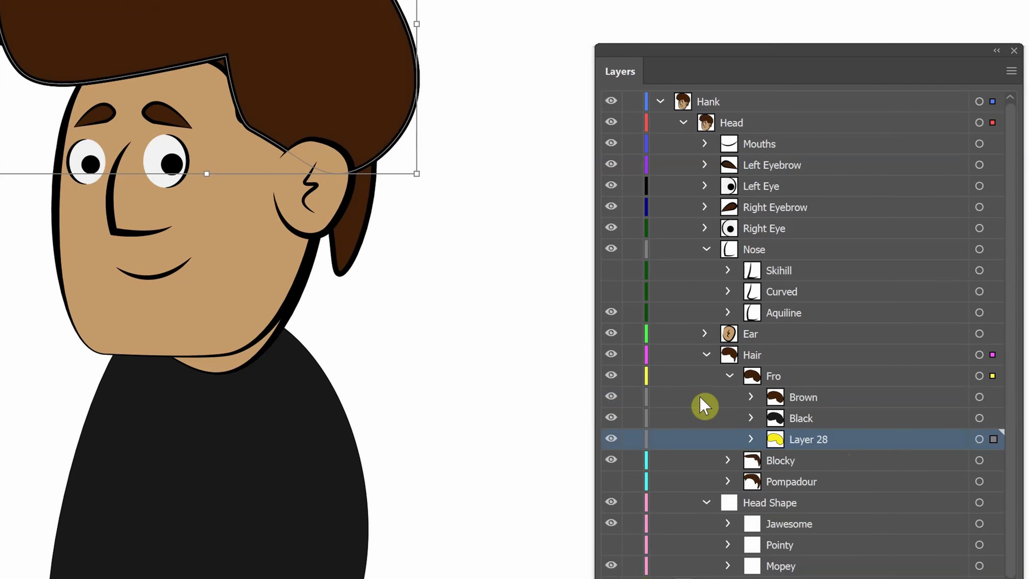
{"action": "left_click", "coordinate": [610, 377]}
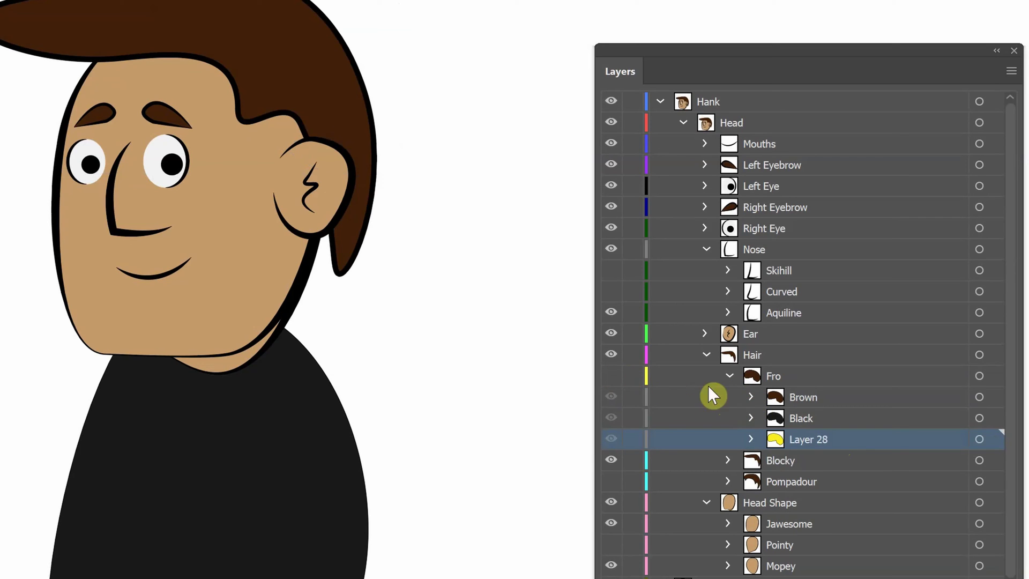
{"action": "left_click", "coordinate": [782, 462]}
{"action": "left_click", "coordinate": [727, 460]}
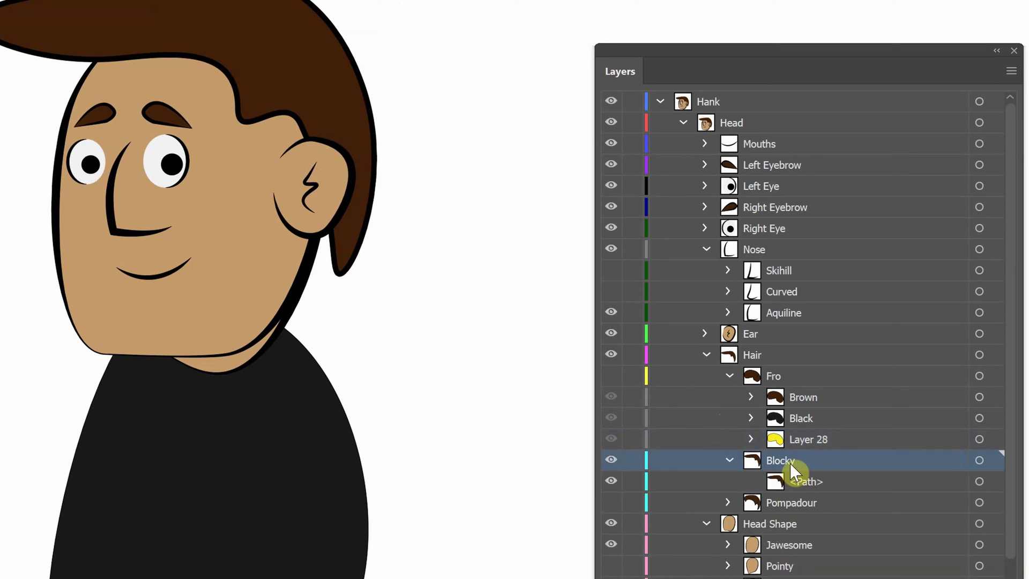
{"action": "key", "text": "ctrl+l"}
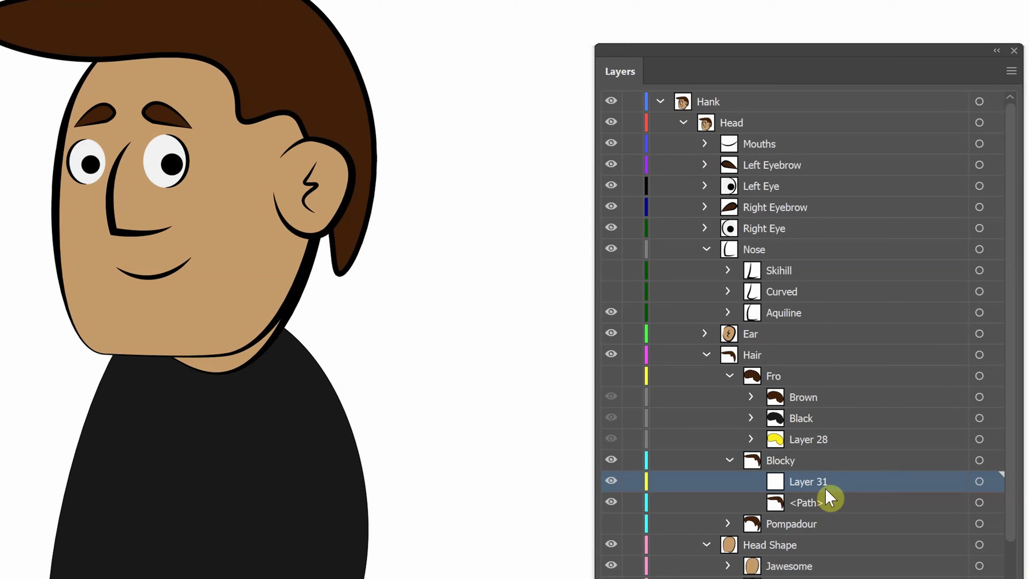
{"action": "left_click_drag", "start_coordinate": [818, 502], "coordinate": [868, 471]}
{"action": "scroll", "coordinate": [836, 481], "scroll_direction": "down", "scroll_amount": 1}
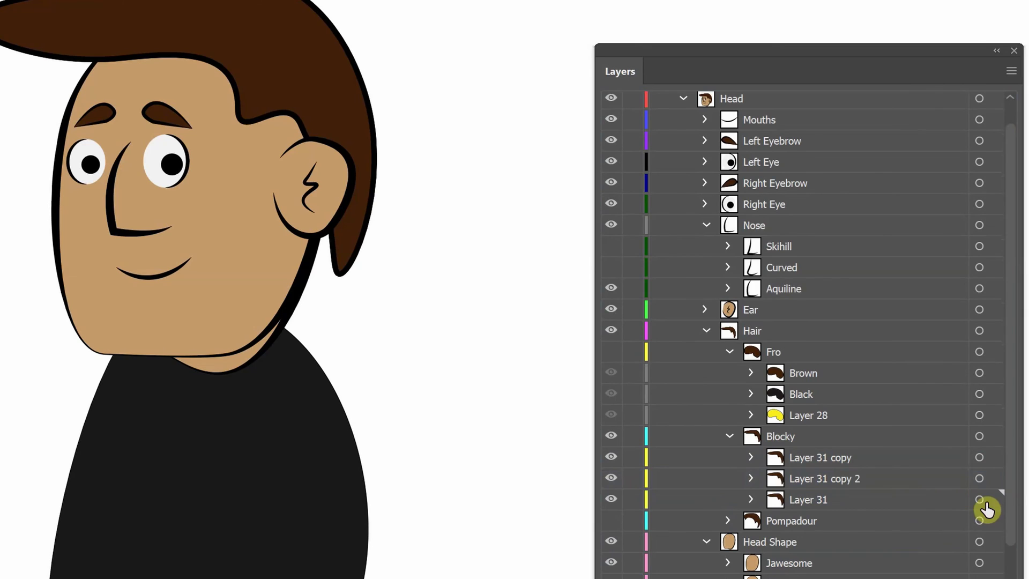
Rename the Blocky hair layers 'Brown' and 'Blond'.
{"action": "double_click", "coordinate": [852, 454]}
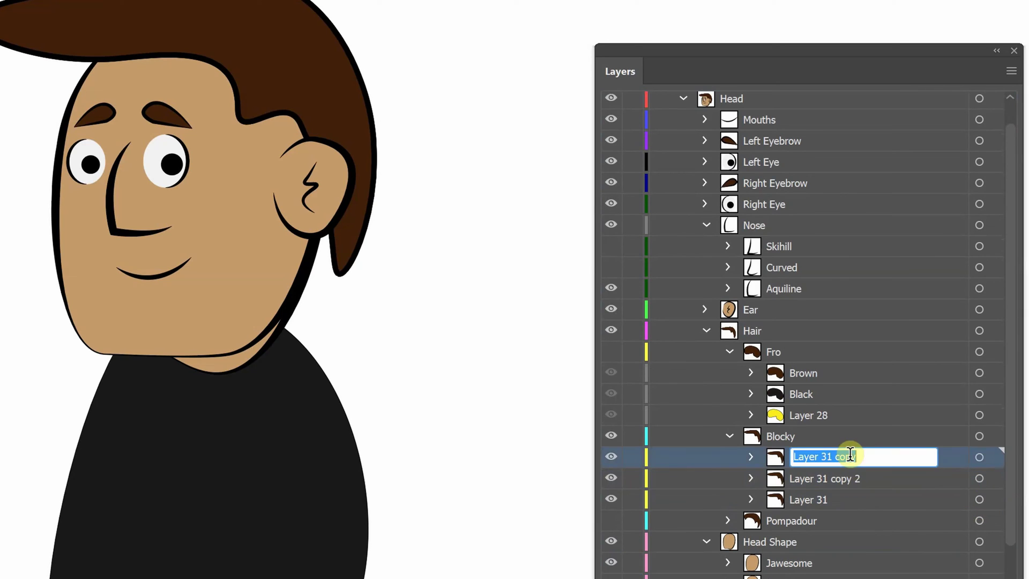
{"action": "type", "text": "Brown"}
{"action": "key", "text": "Return"}
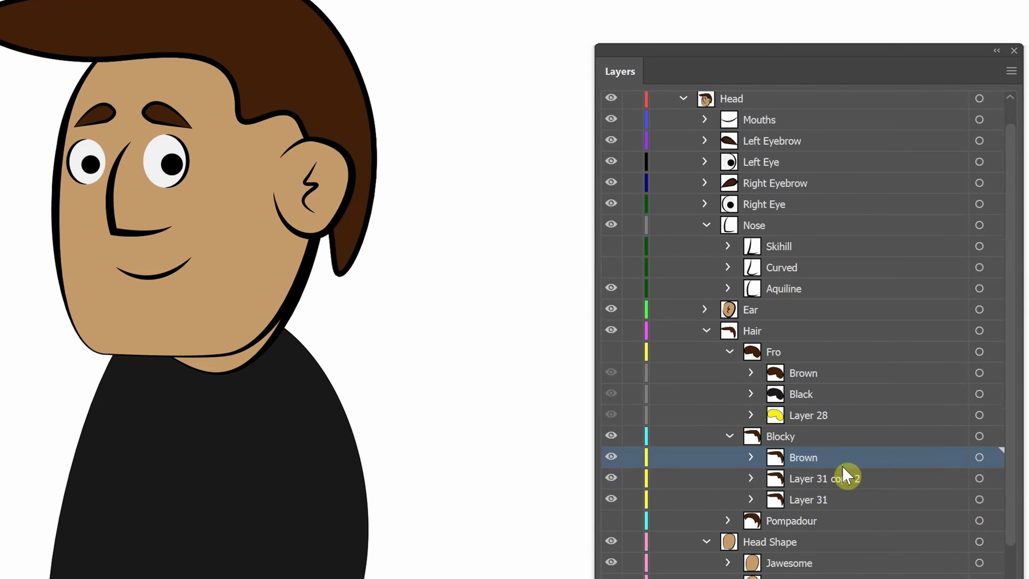
{"action": "scroll", "coordinate": [839, 461], "scroll_direction": "down", "scroll_amount": 2}
{"action": "left_click", "coordinate": [831, 440]}
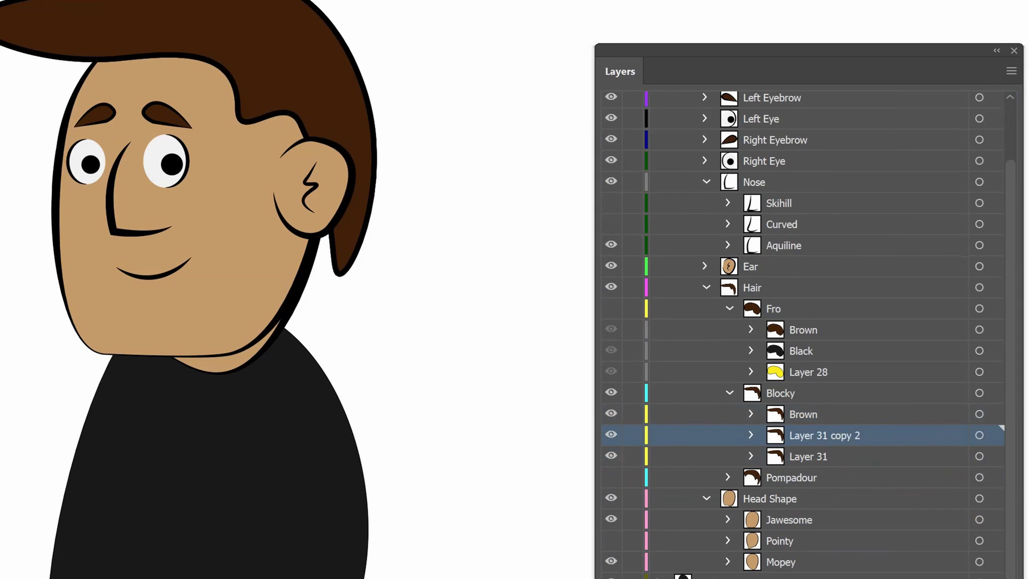
{"action": "double_click", "coordinate": [814, 449]}
{"action": "type", "text": "B"}
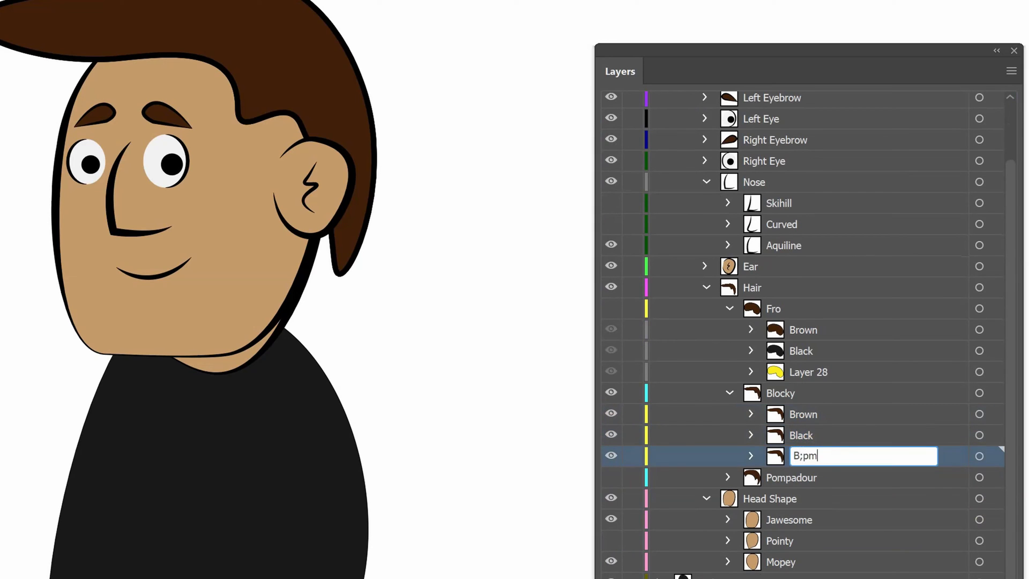
{"action": "type", "text": "lond"}
{"action": "key", "text": "Return"}
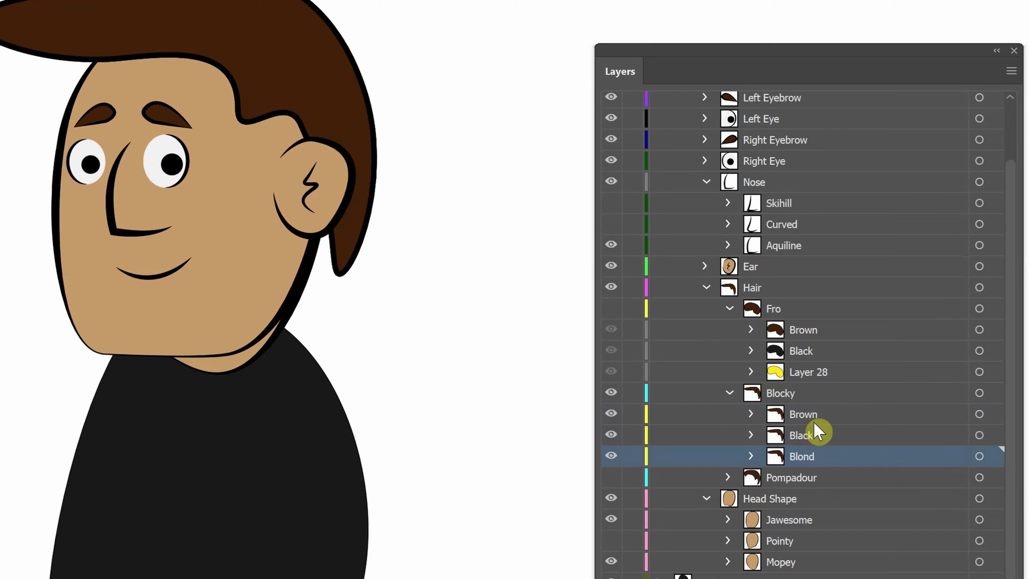
Rename Fro's Layer 28 to 'Blond'.
{"action": "left_click", "coordinate": [822, 391]}
{"action": "left_click", "coordinate": [826, 378]}
{"action": "double_click", "coordinate": [845, 370]}
{"action": "type", "text": "Blond"}
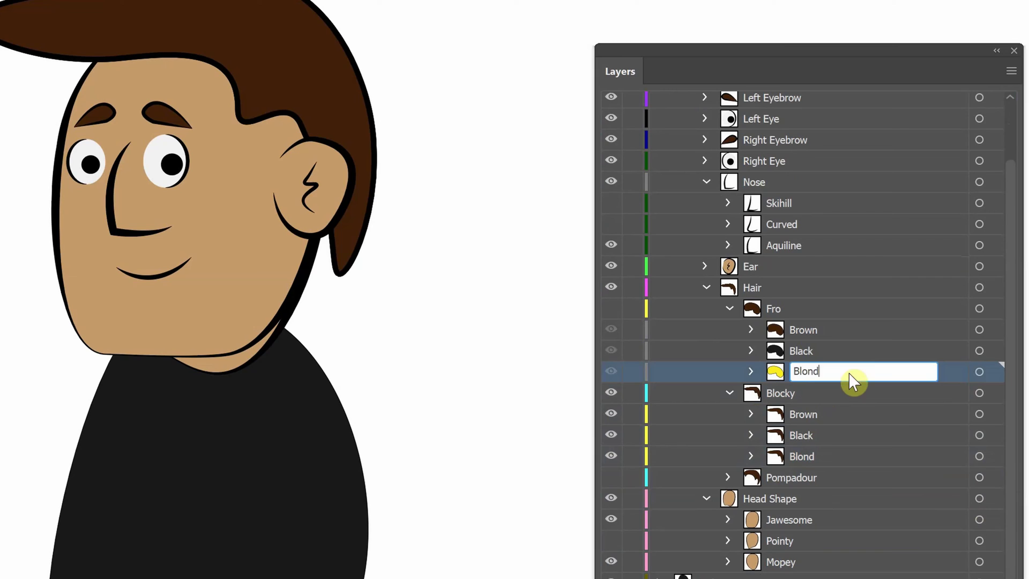
{"action": "key", "text": "Return"}
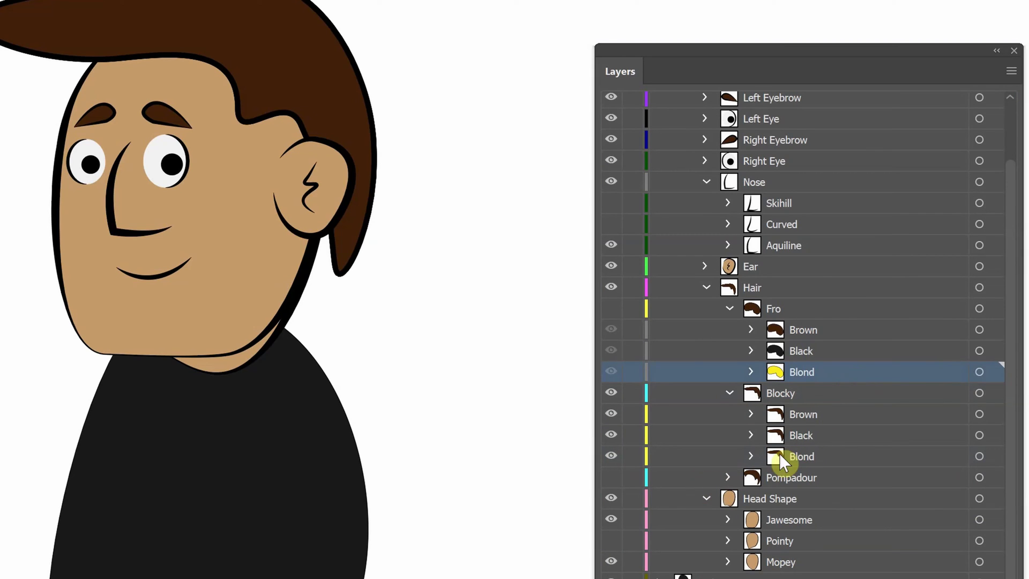
Fill Blocky's Black hair with black and its Blond hair with yellow, then hide Blocky.
{"action": "left_click", "coordinate": [979, 435]}
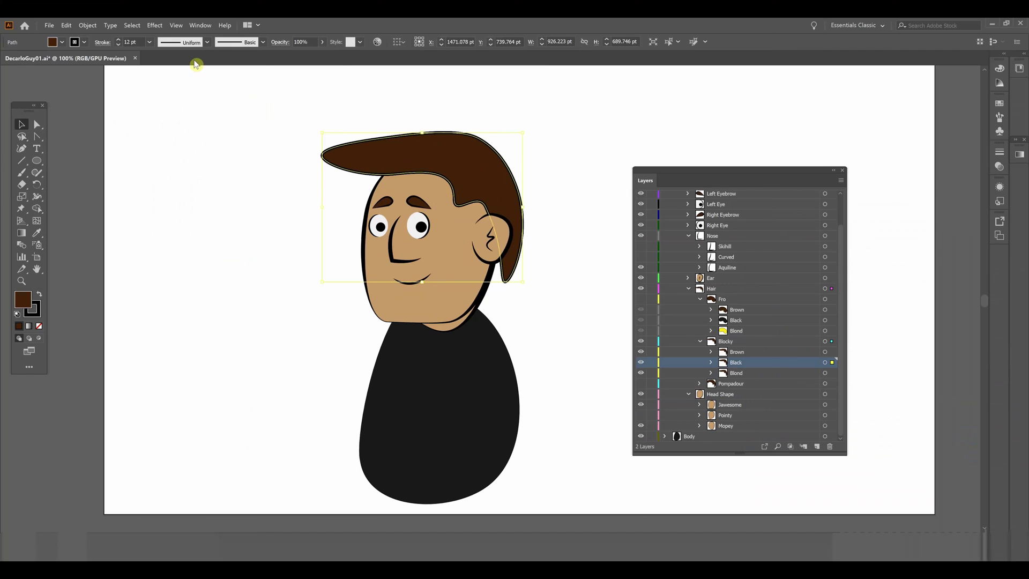
{"action": "left_click", "coordinate": [63, 42]}
{"action": "left_click", "coordinate": [21, 97]}
{"action": "left_click", "coordinate": [777, 373]}
{"action": "left_click", "coordinate": [63, 43]}
{"action": "left_click", "coordinate": [26, 65]}
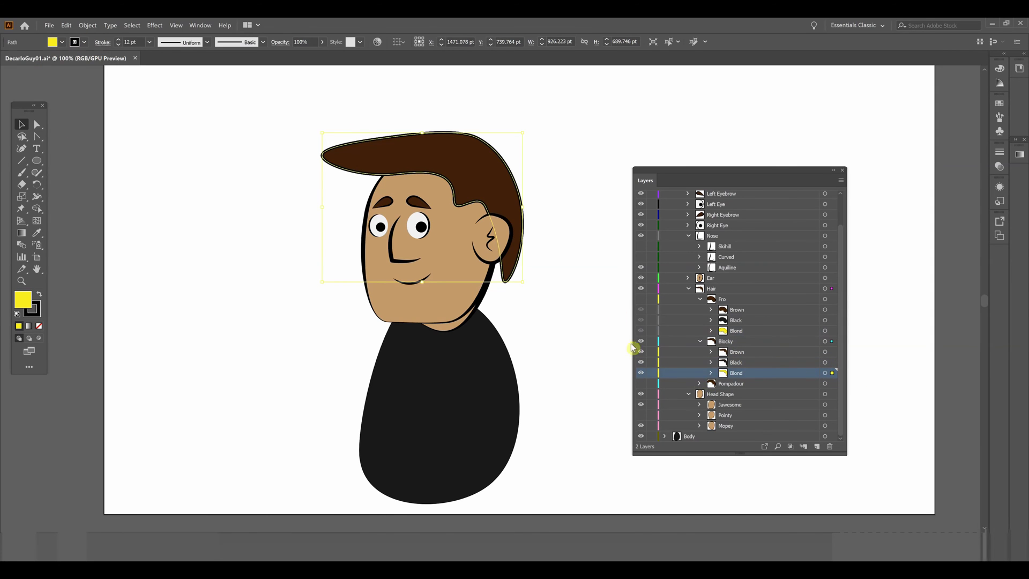
{"action": "left_click", "coordinate": [641, 341]}
Show Pompadour, move its hair path into Layer 34, and name the copies 'Brown' and 'Black'.
{"action": "left_click", "coordinate": [640, 384]}
{"action": "left_click", "coordinate": [699, 383]}
{"action": "left_click", "coordinate": [760, 394]}
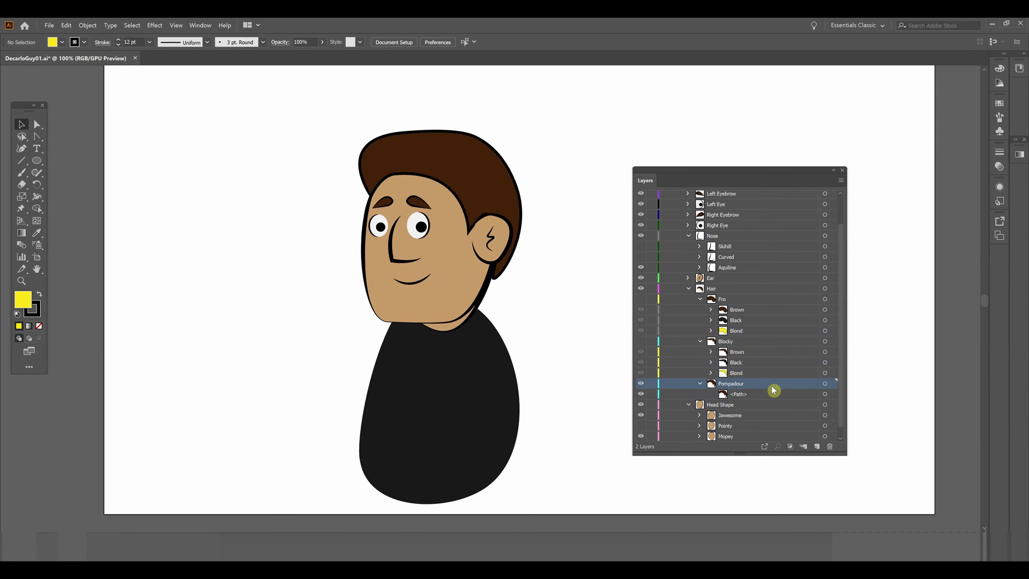
{"action": "left_click_drag", "start_coordinate": [737, 399], "coordinate": [817, 446]}
{"action": "double_click", "coordinate": [747, 373]}
{"action": "type", "text": "Brown"}
{"action": "double_click", "coordinate": [745, 384]}
{"action": "type", "text": "Black"}
{"action": "key", "text": "Return"}
Fill Pompadour's Black hair black, rename Layer 34 to 'Blond' and fill it yellow.
{"action": "left_click", "coordinate": [790, 386]}
{"action": "left_click", "coordinate": [97, 43]}
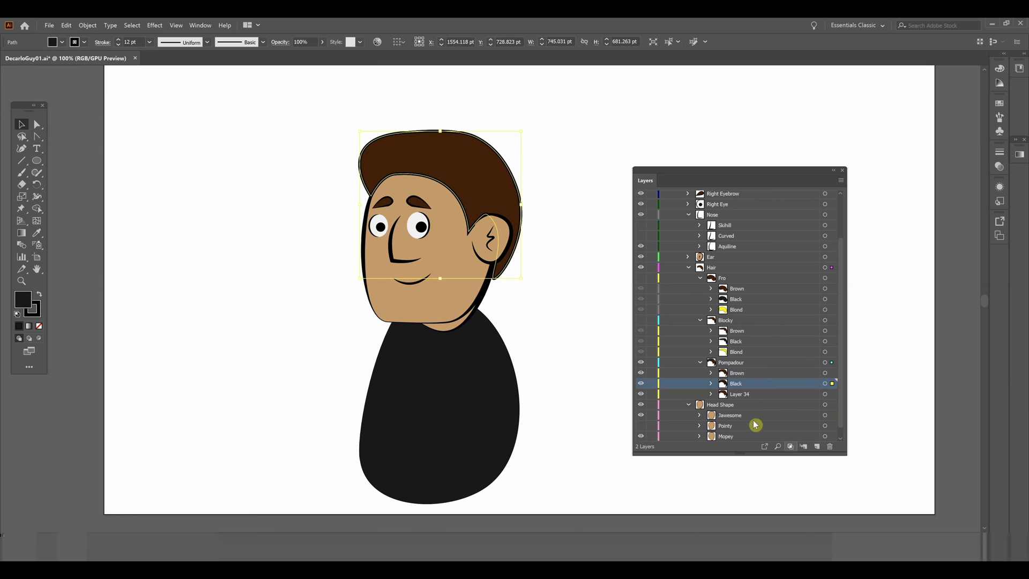
{"action": "double_click", "coordinate": [779, 399]}
{"action": "type", "text": "Blond"}
{"action": "key", "text": "Return"}
{"action": "left_click", "coordinate": [832, 394]}
{"action": "left_click", "coordinate": [62, 42]}
{"action": "left_click", "coordinate": [56, 79]}
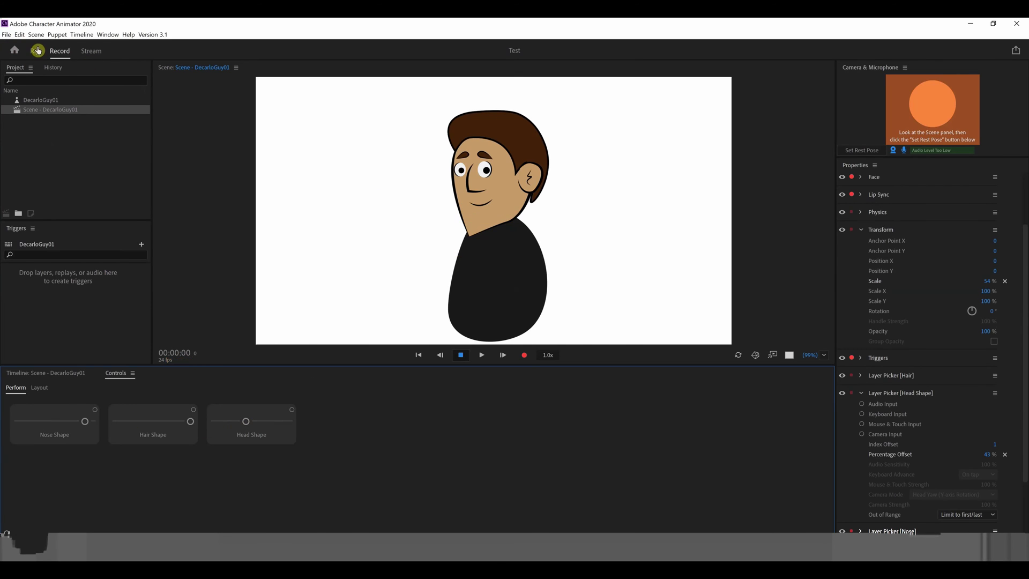
In the Rig view, expand the Hair group and check the Fro and Blocky colour layers.
{"action": "left_click", "coordinate": [35, 51]}
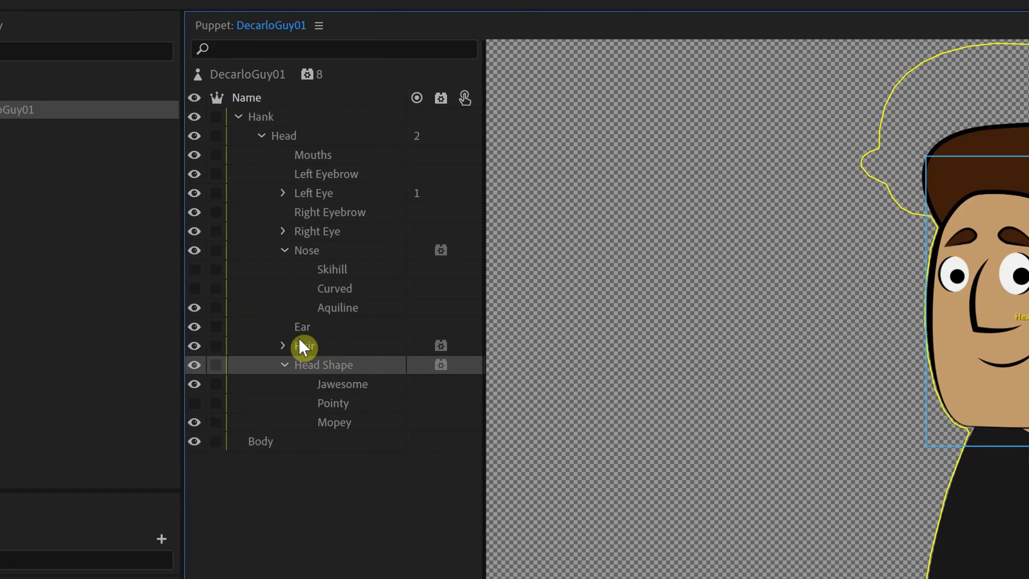
{"action": "left_click", "coordinate": [202, 225]}
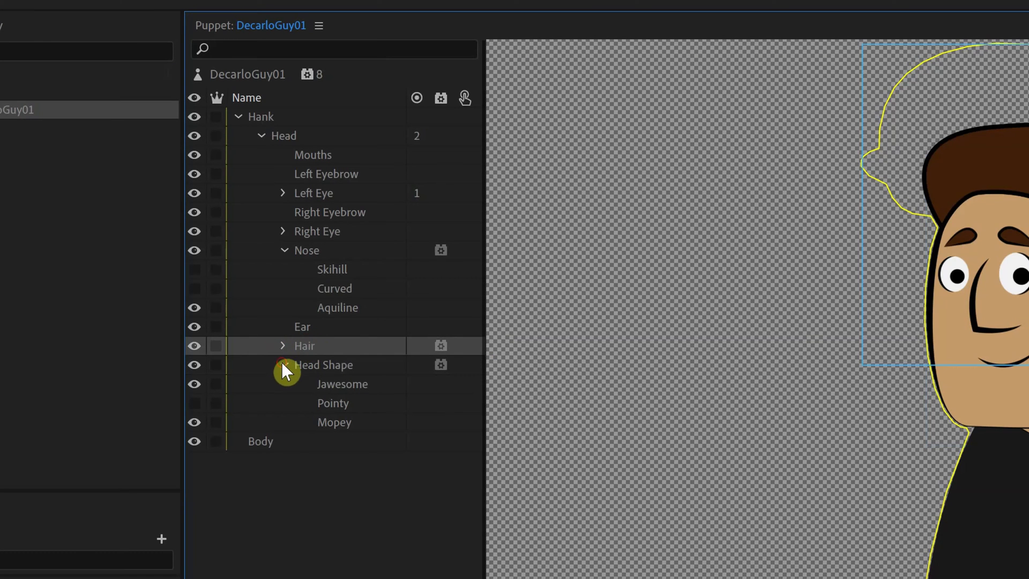
{"action": "left_click", "coordinate": [284, 365]}
{"action": "left_click", "coordinate": [283, 347]}
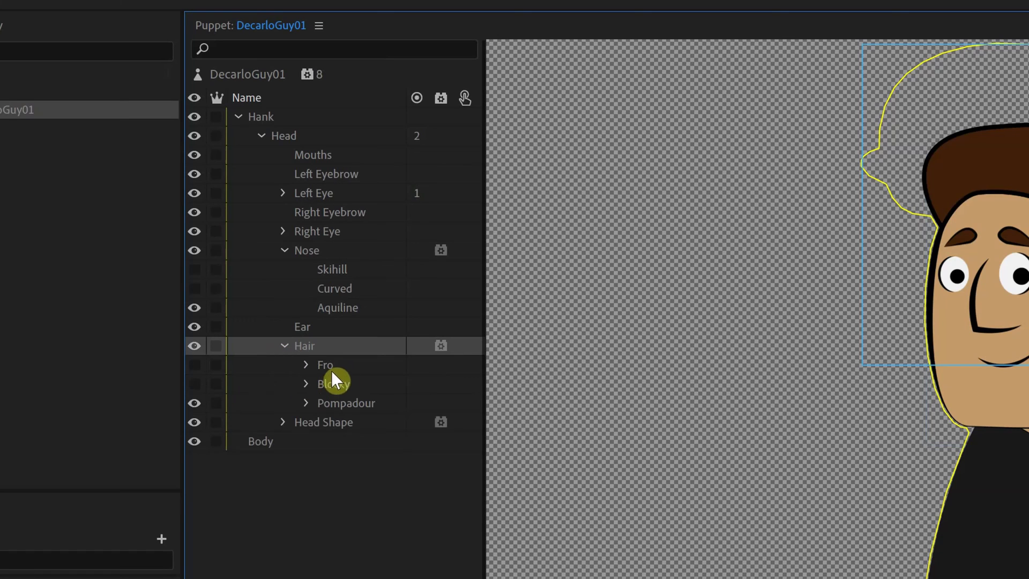
{"action": "left_click", "coordinate": [306, 365]}
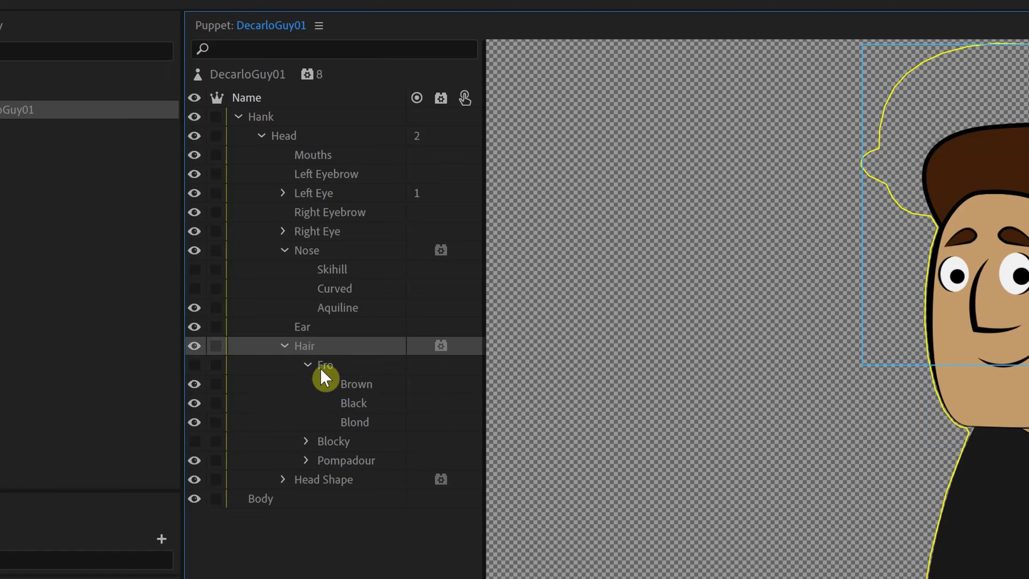
{"action": "left_click", "coordinate": [303, 366]}
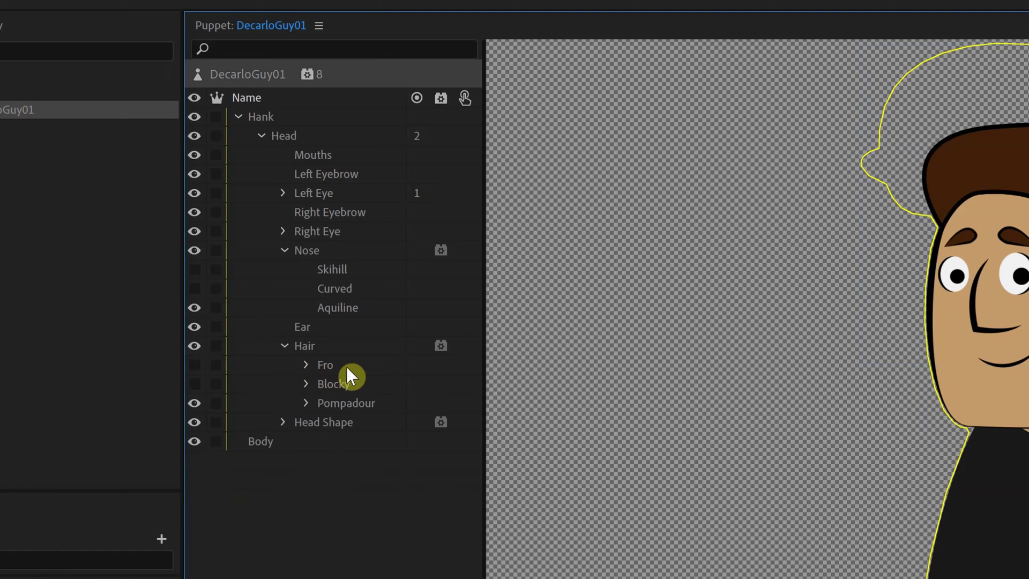
{"action": "left_click", "coordinate": [306, 384]}
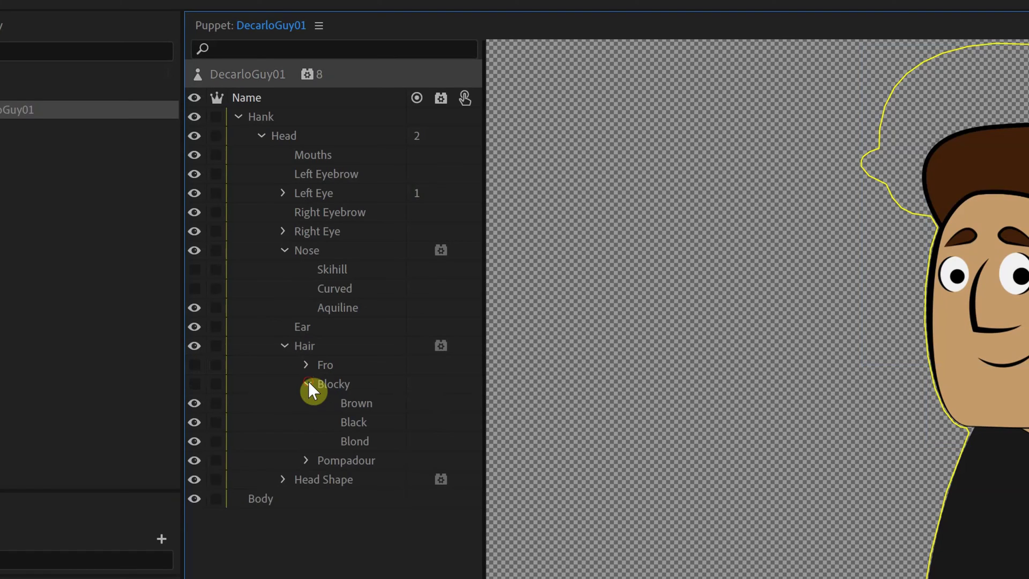
{"action": "left_click", "coordinate": [306, 384]}
Add a Layer Picker behaviour to both the Fro and Blocky hair groups.
{"action": "left_click", "coordinate": [438, 363]}
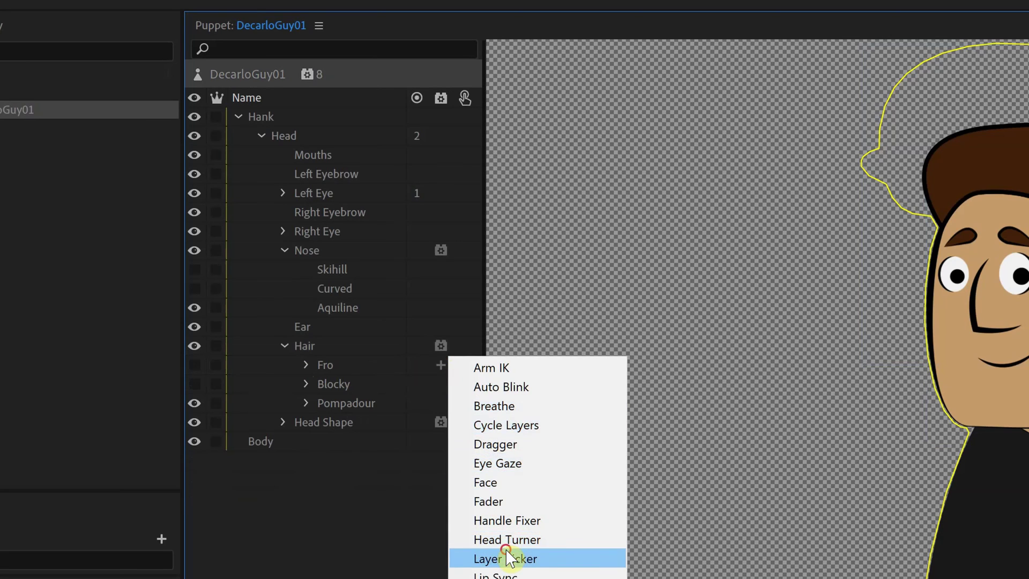
{"action": "left_click", "coordinate": [432, 397]}
{"action": "left_click", "coordinate": [440, 365]}
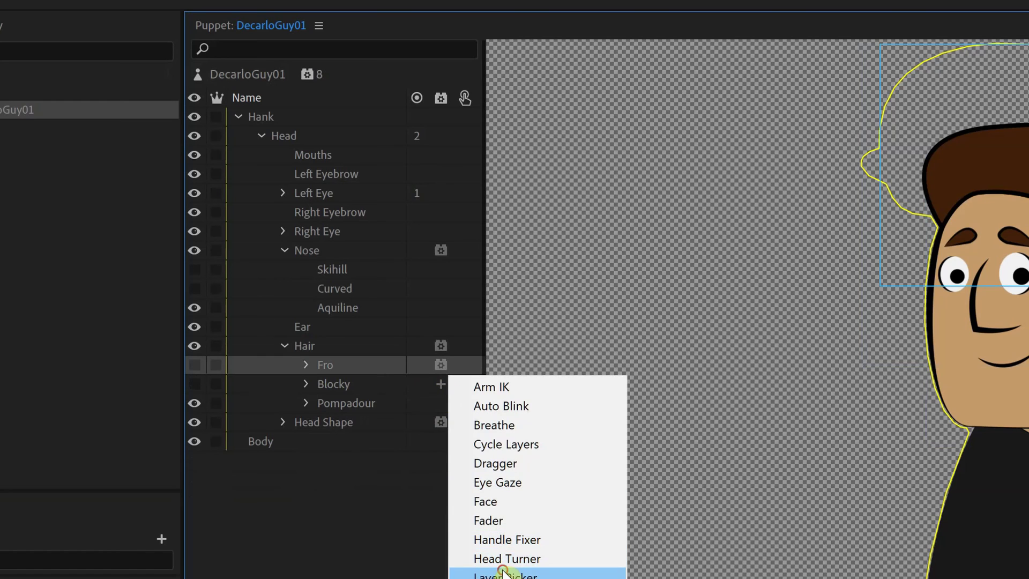
{"action": "left_click", "coordinate": [503, 574]}
{"action": "left_click", "coordinate": [440, 405]}
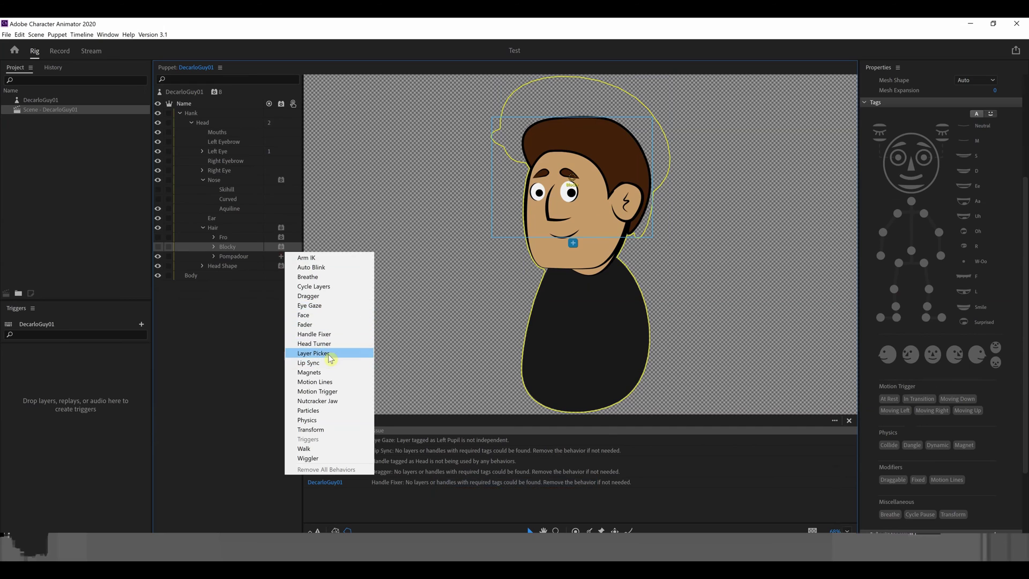
{"action": "left_click", "coordinate": [330, 354]}
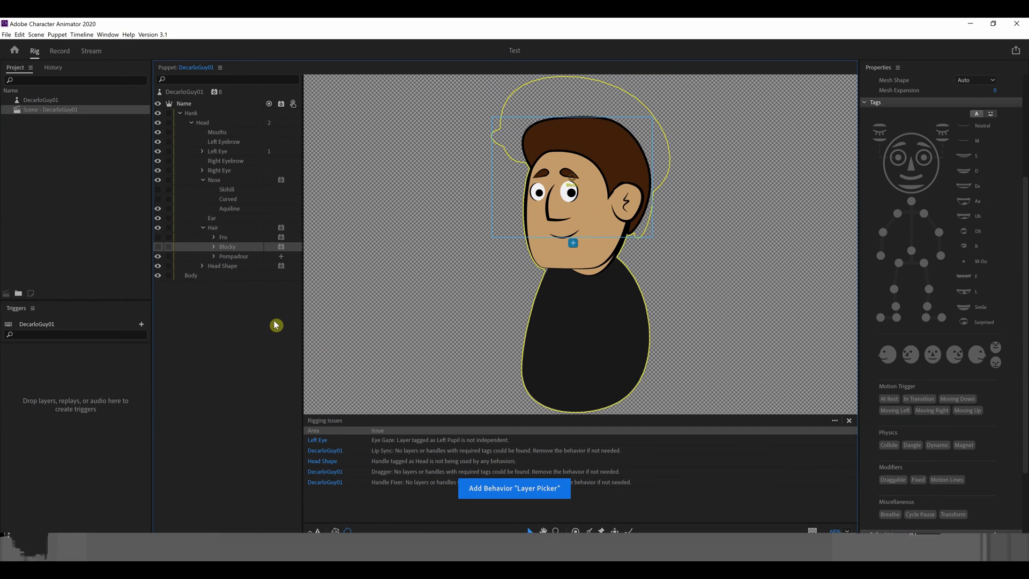
Select the Pompadour group, return to Record, and collapse the Transform properties.
{"action": "left_click", "coordinate": [249, 255]}
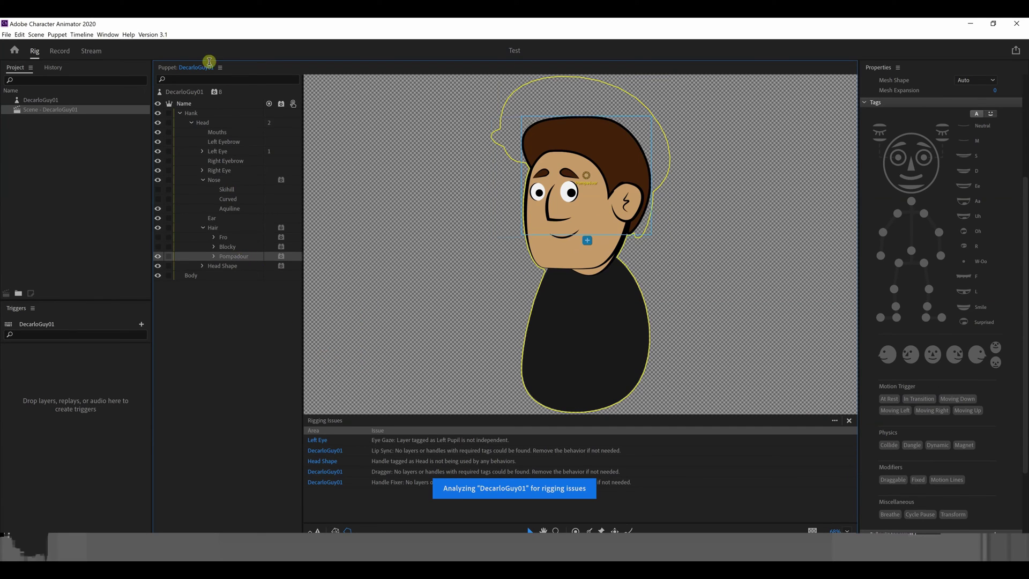
{"action": "left_click", "coordinate": [61, 51]}
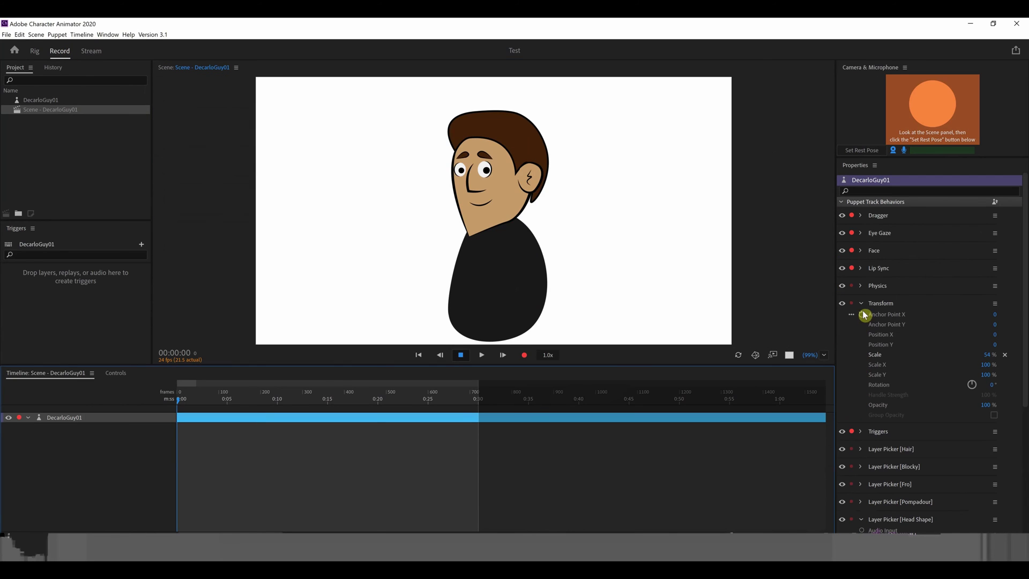
{"action": "left_click", "coordinate": [862, 303]}
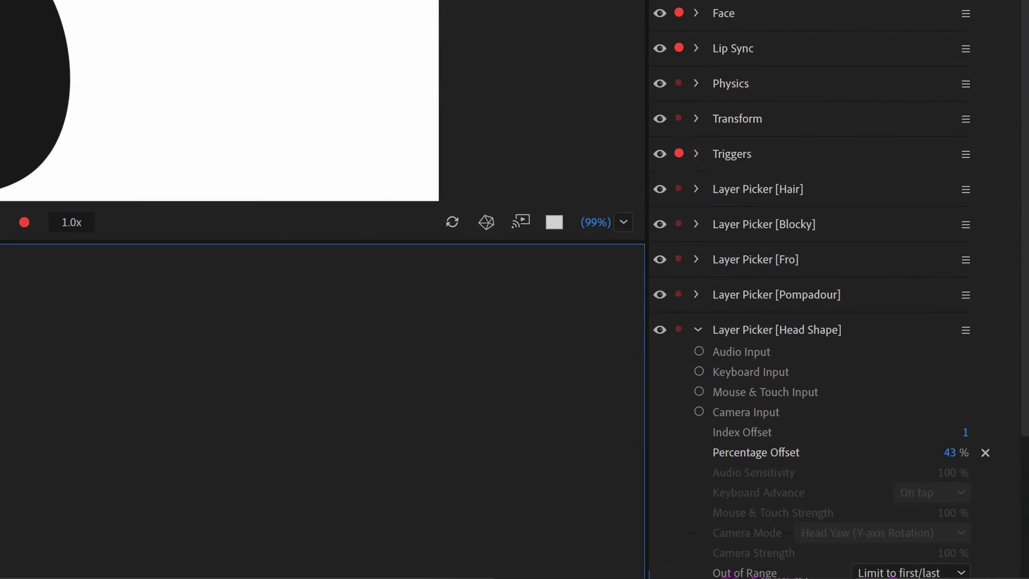
Turn Blocky's Percentage Offset into a slider named Hair Blocky Colour.
{"action": "left_click", "coordinate": [693, 224]}
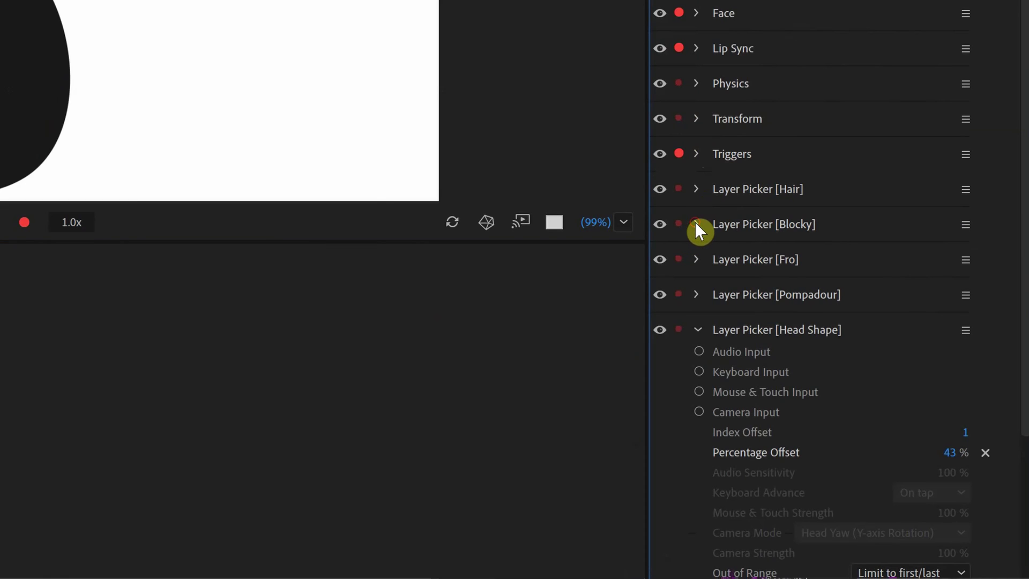
{"action": "left_click", "coordinate": [696, 224]}
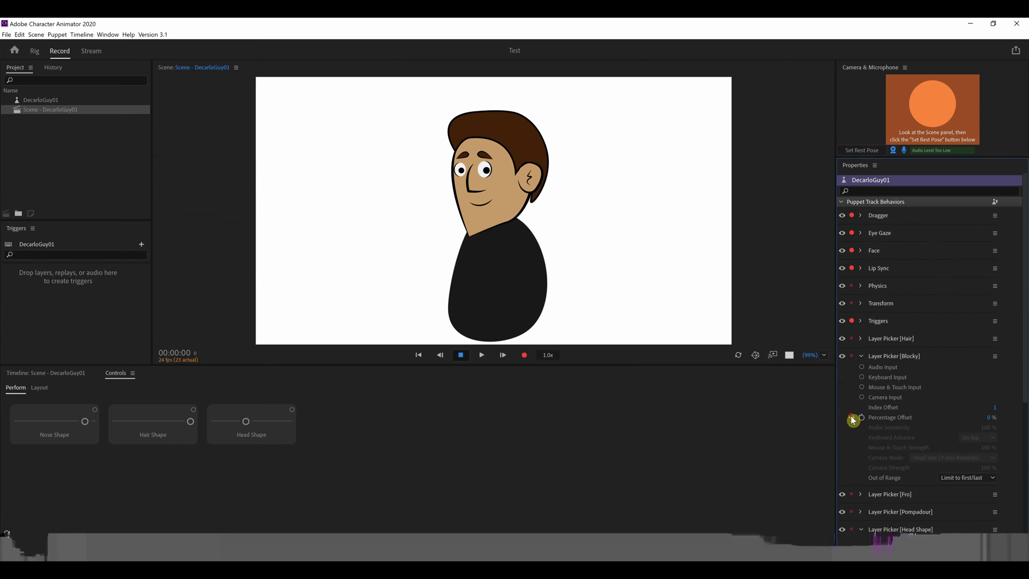
{"action": "right_click", "coordinate": [852, 420]}
{"action": "left_click", "coordinate": [889, 441]}
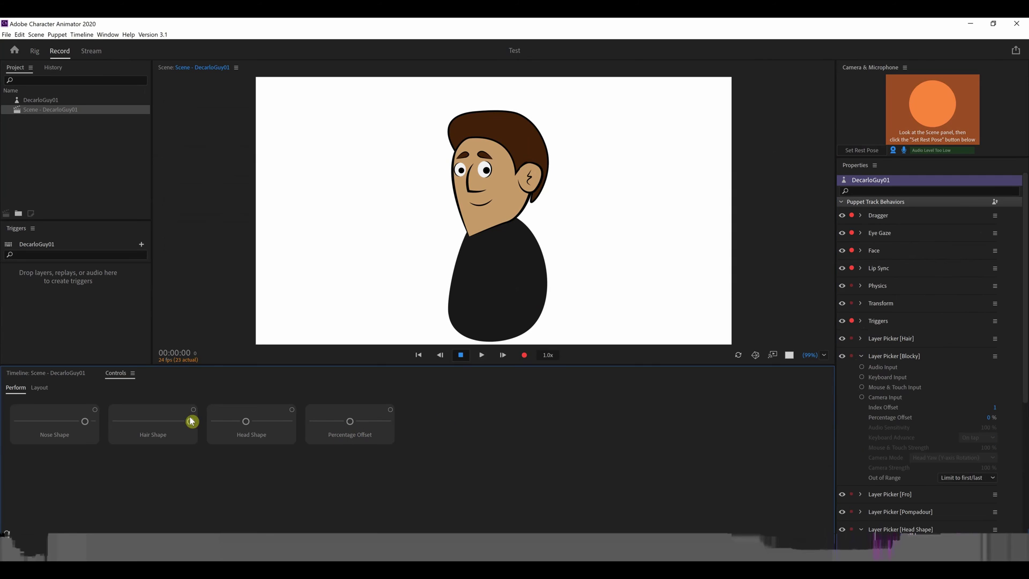
{"action": "left_click", "coordinate": [39, 387]}
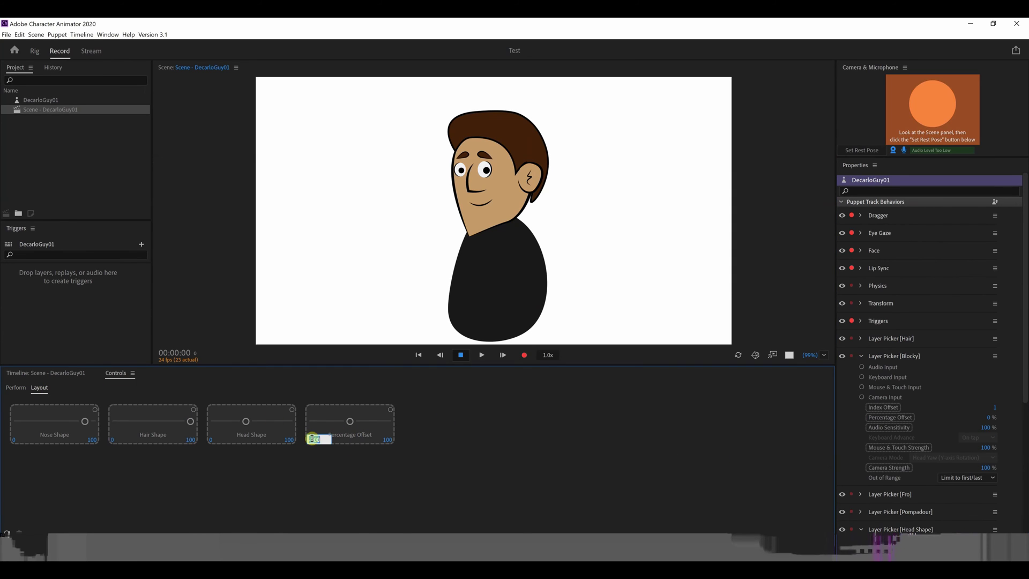
{"action": "right_click", "coordinate": [344, 442]}
{"action": "left_click", "coordinate": [362, 454]}
{"action": "type", "text": "Hair Blocky Colour"}
{"action": "key", "text": "Return"}
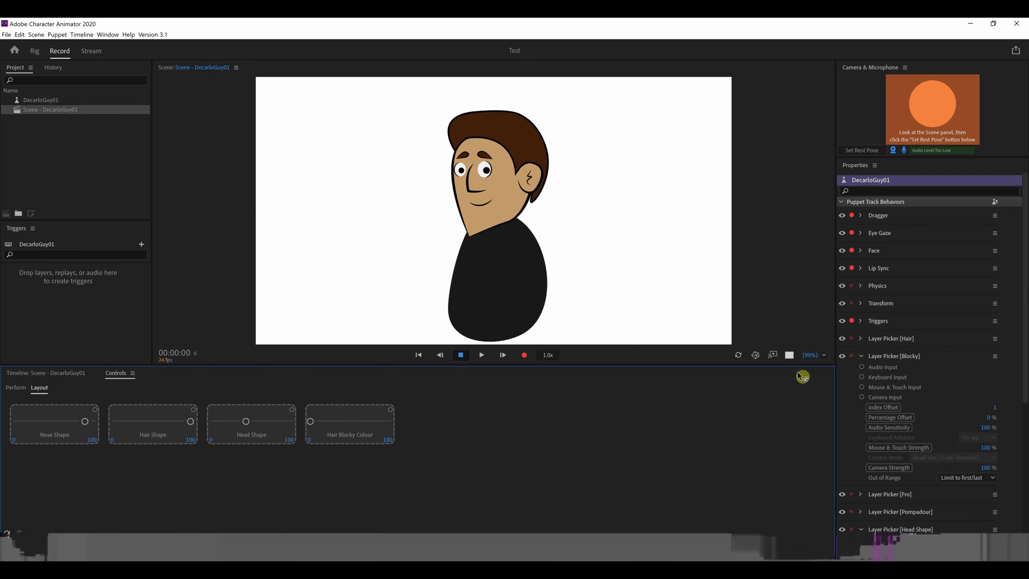
Add Fro's Percentage Offset as a slider with minimum 0, named Hair Fro Colour.
{"action": "left_click", "coordinate": [861, 355]}
{"action": "left_click", "coordinate": [860, 373]}
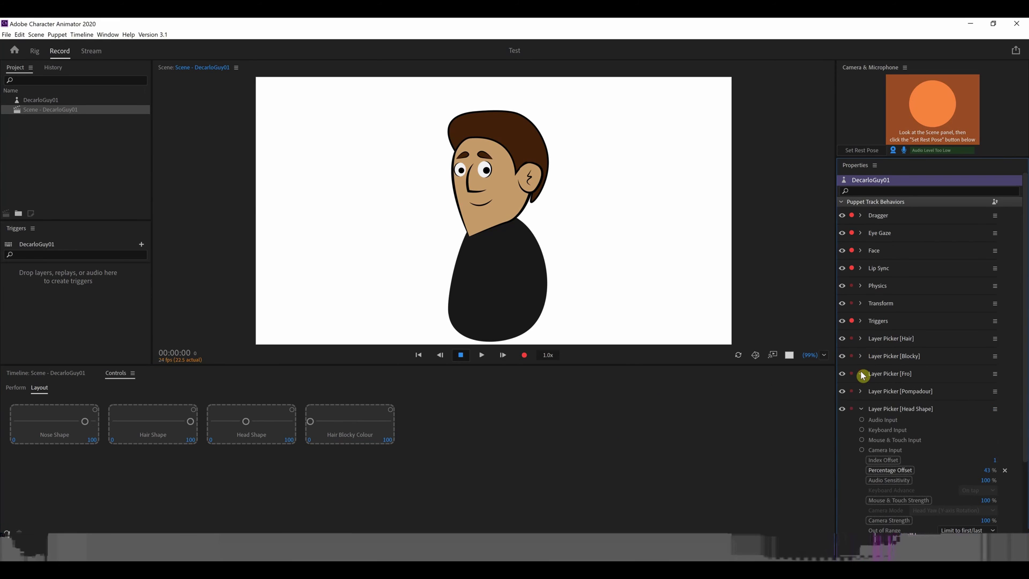
{"action": "left_click", "coordinate": [856, 431]}
{"action": "left_click", "coordinate": [895, 458]}
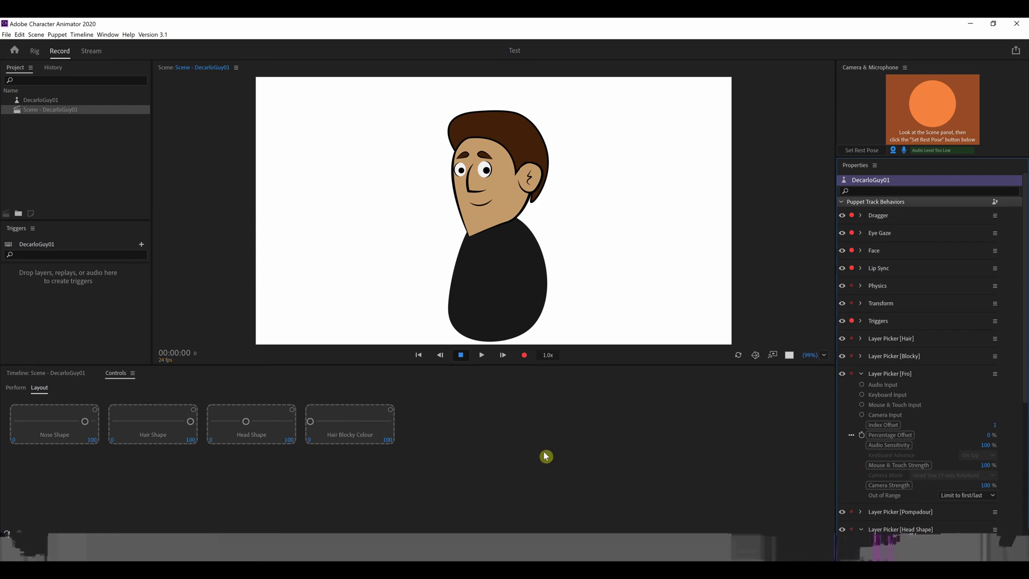
{"action": "left_click", "coordinate": [413, 440]}
{"action": "type", "text": "0"}
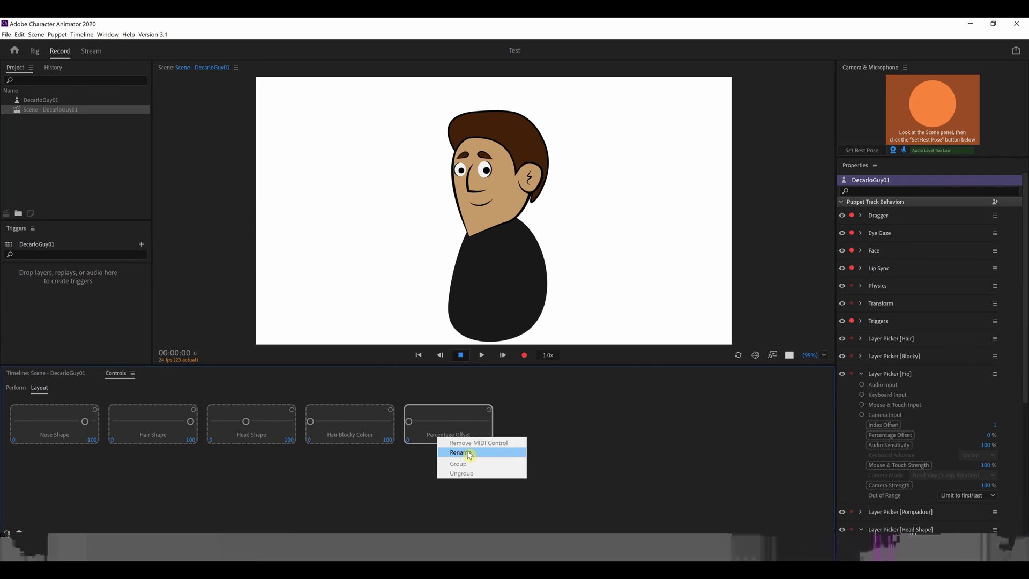
{"action": "left_click", "coordinate": [469, 454]}
{"action": "type", "text": "Hair F"}
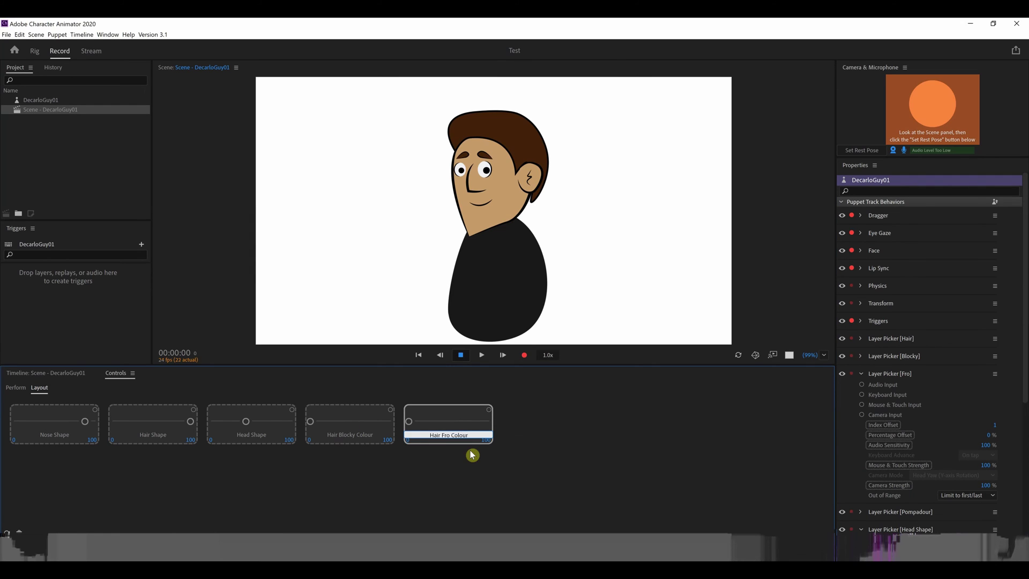
{"action": "type", "text": "ro Colour"}
{"action": "key", "text": "Return"}
Add Pompadour's Percentage Offset as a slider with minimum 0, named Hair Pomp Colour.
{"action": "left_click", "coordinate": [860, 373]}
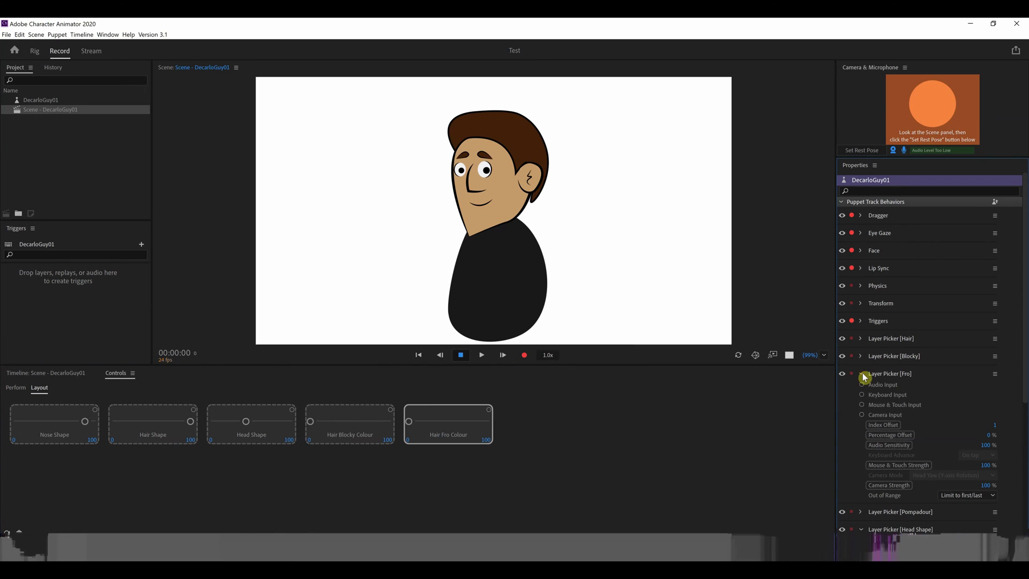
{"action": "left_click", "coordinate": [860, 391]}
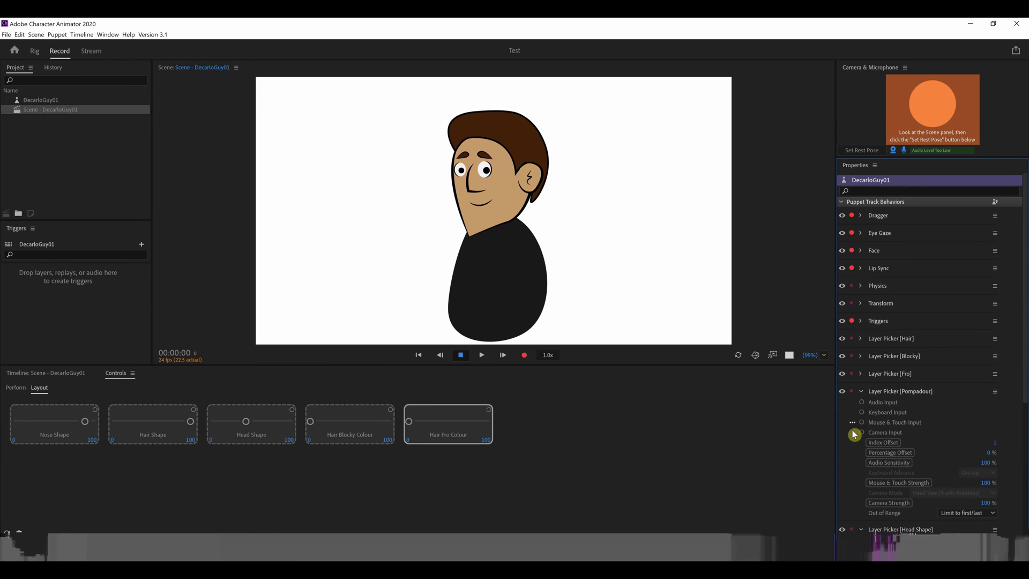
{"action": "right_click", "coordinate": [857, 452]}
{"action": "left_click", "coordinate": [889, 477]}
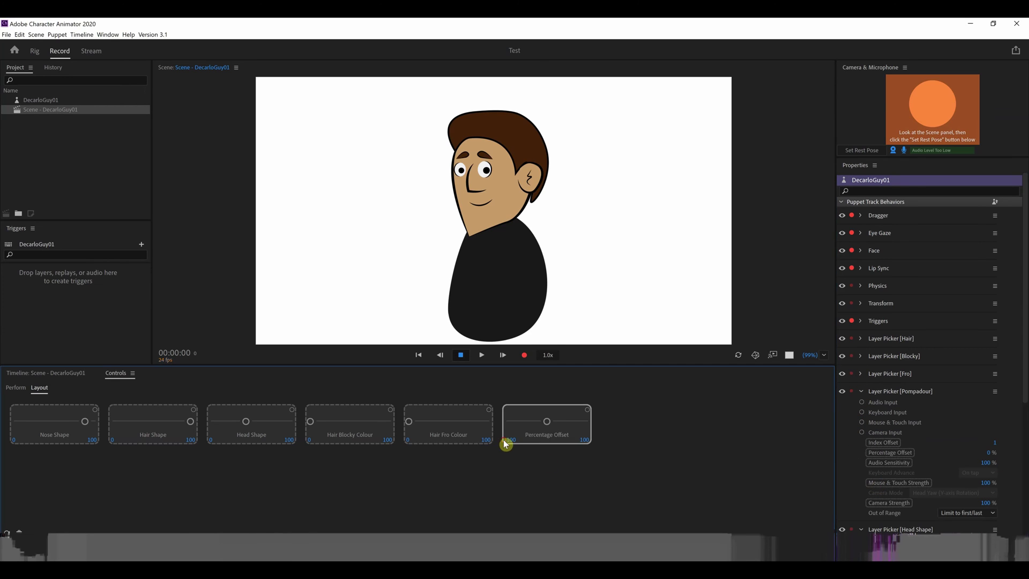
{"action": "left_click", "coordinate": [506, 444]}
{"action": "type", "text": "0"}
{"action": "key", "text": "Return"}
{"action": "right_click", "coordinate": [535, 436]}
{"action": "left_click", "coordinate": [555, 455]}
{"action": "type", "text": "Hair Pomp Colour"}
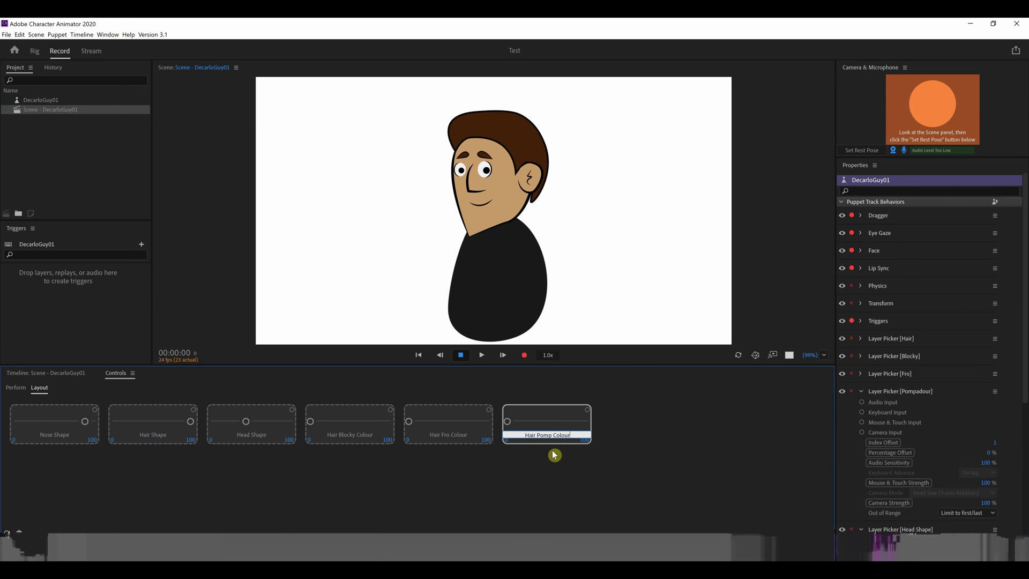
{"action": "key", "text": "Return"}
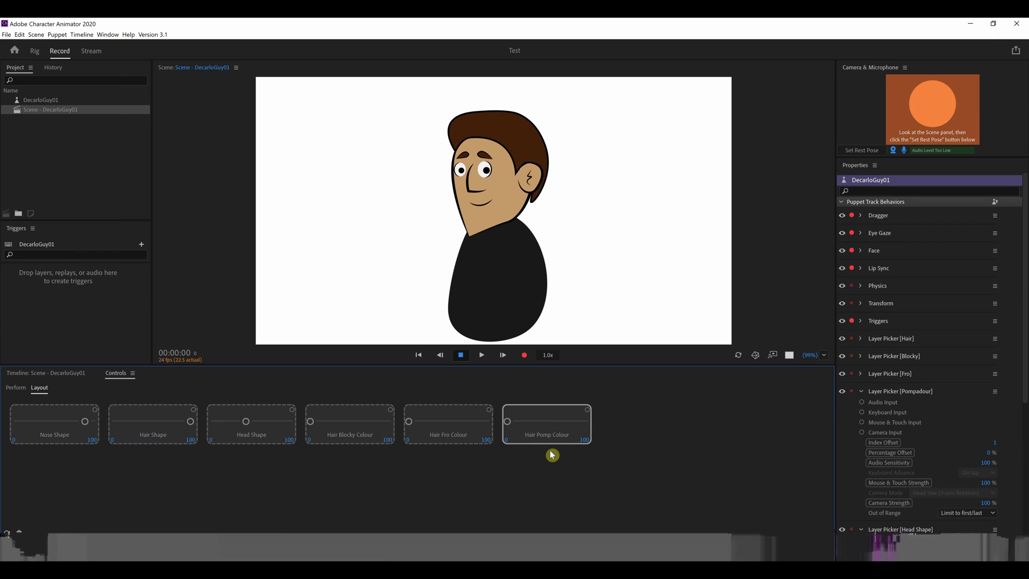
In Perform mode, drag the Hair Blocky and Hair Pomp Colour sliders to recolour the hair.
{"action": "left_click", "coordinate": [16, 387]}
{"action": "mouse_move", "coordinate": [309, 423]}
{"action": "left_mouse_down"}
{"action": "mouse_move", "coordinate": [404, 424]}
{"action": "mouse_move", "coordinate": [311, 426]}
{"action": "left_mouse_up"}
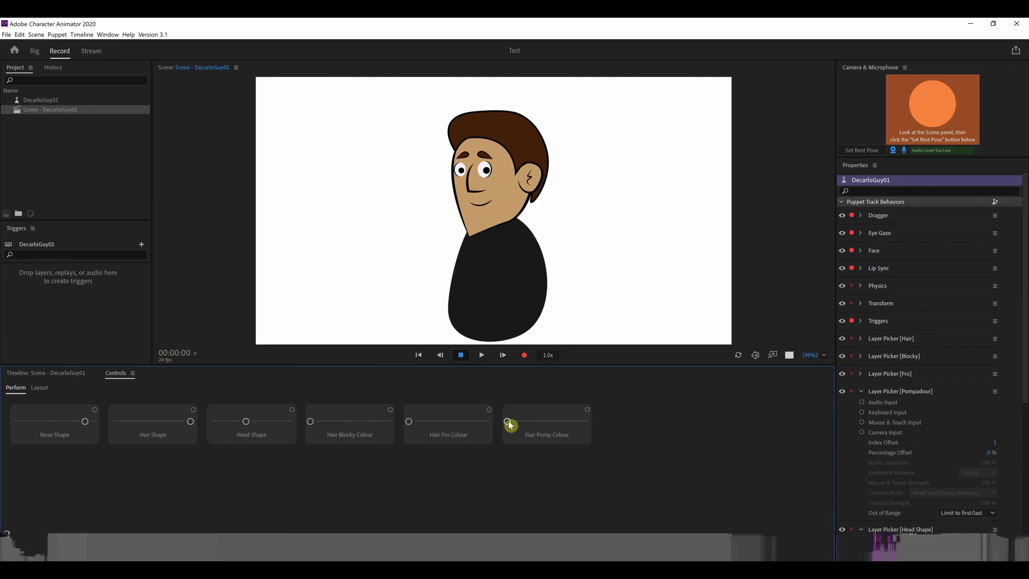
{"action": "mouse_move", "coordinate": [509, 423]}
{"action": "left_mouse_down"}
{"action": "mouse_move", "coordinate": [588, 424]}
{"action": "mouse_move", "coordinate": [497, 425]}
{"action": "left_mouse_up"}
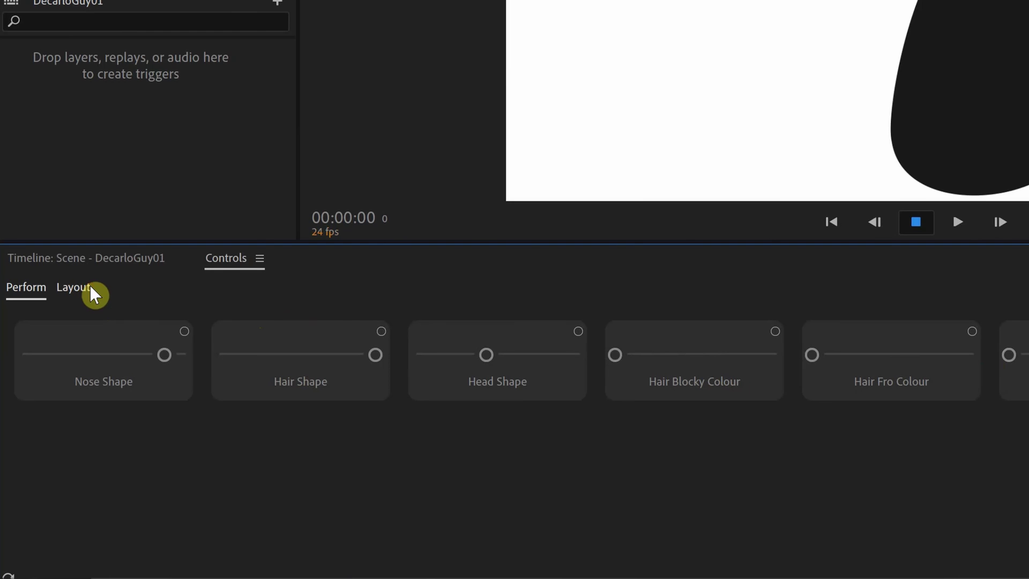
In Layout mode, group the Hair Blocky, Hair Fro and Hair Pomp Colour sliders.
{"action": "left_click", "coordinate": [48, 387]}
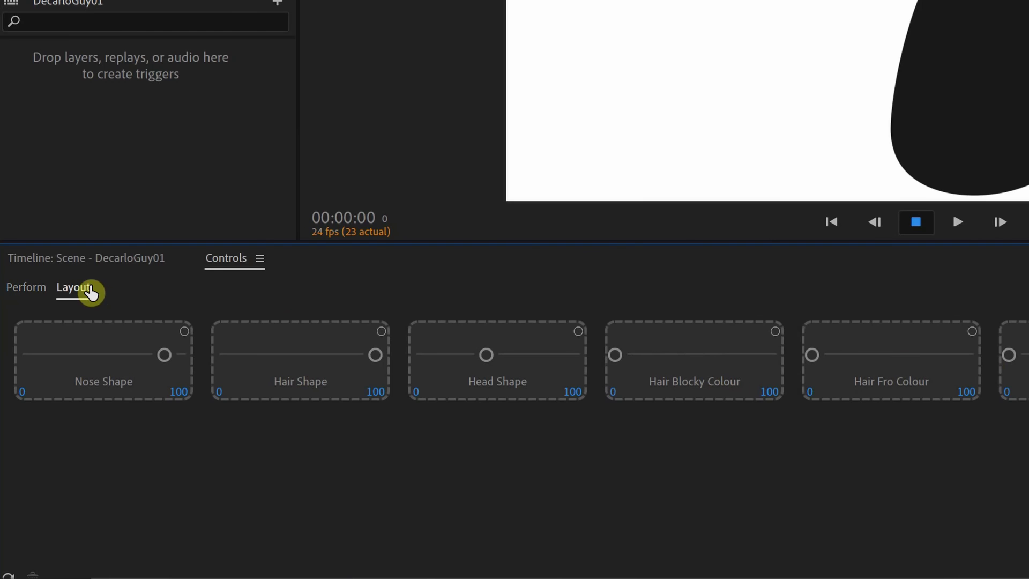
{"action": "left_click", "coordinate": [718, 381]}
{"action": "left_click", "coordinate": [802, 383]}
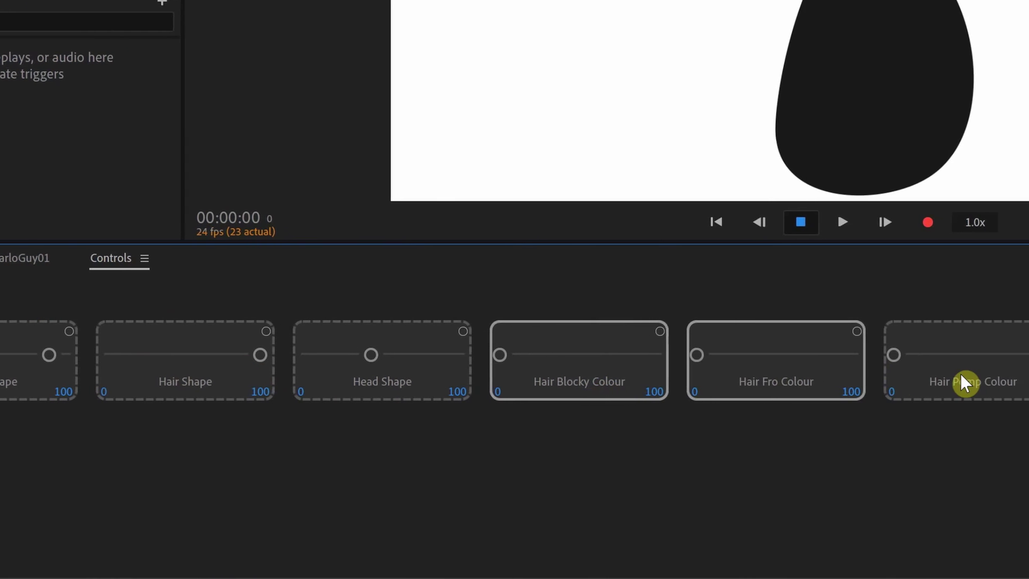
{"action": "left_click", "coordinate": [1026, 382]}
{"action": "right_click", "coordinate": [891, 376]}
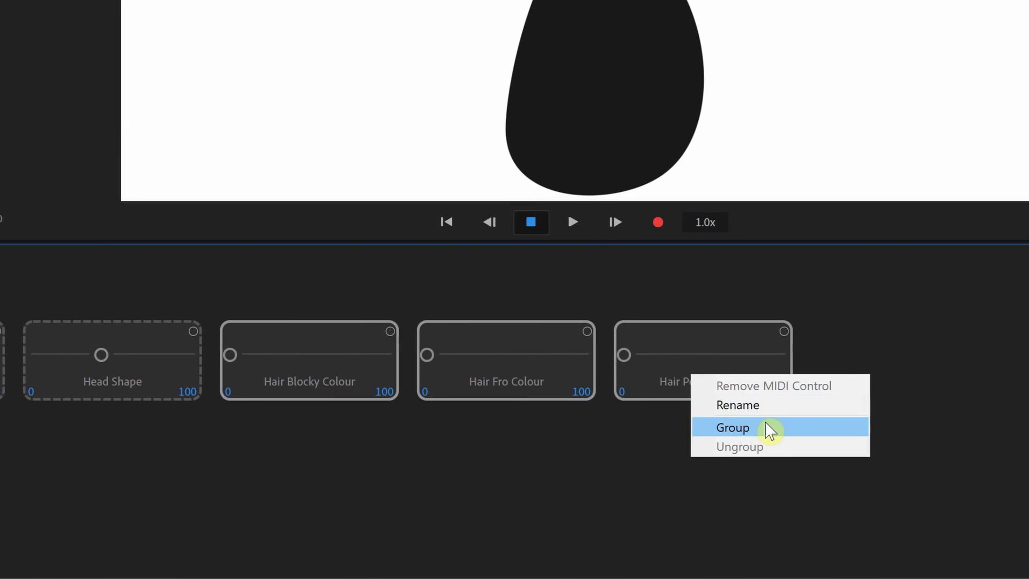
{"action": "left_click", "coordinate": [830, 427]}
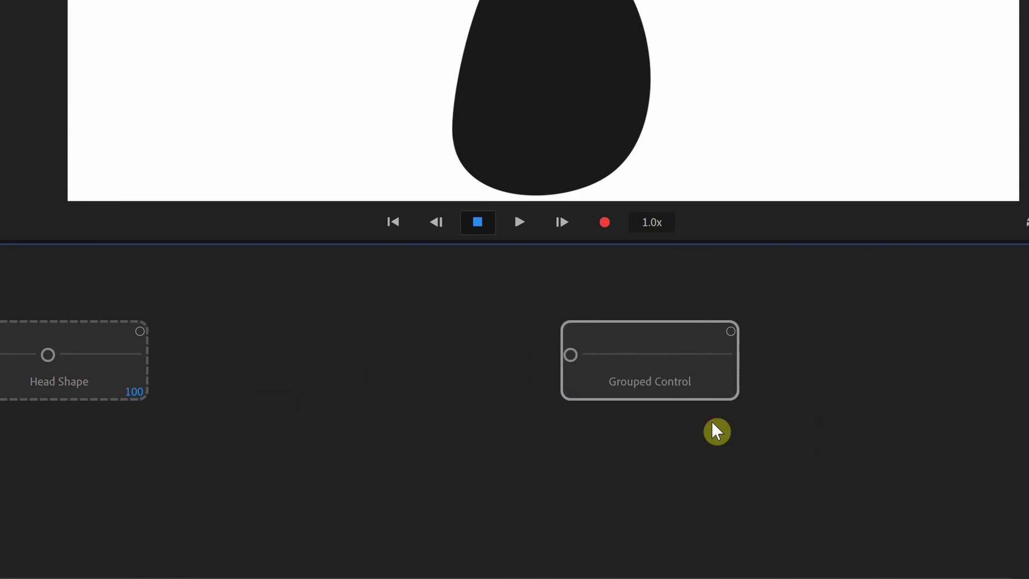
Move the grouped hair control beside Head Shape and begin renaming it.
{"action": "left_click_drag", "start_coordinate": [638, 395], "coordinate": [282, 399]}
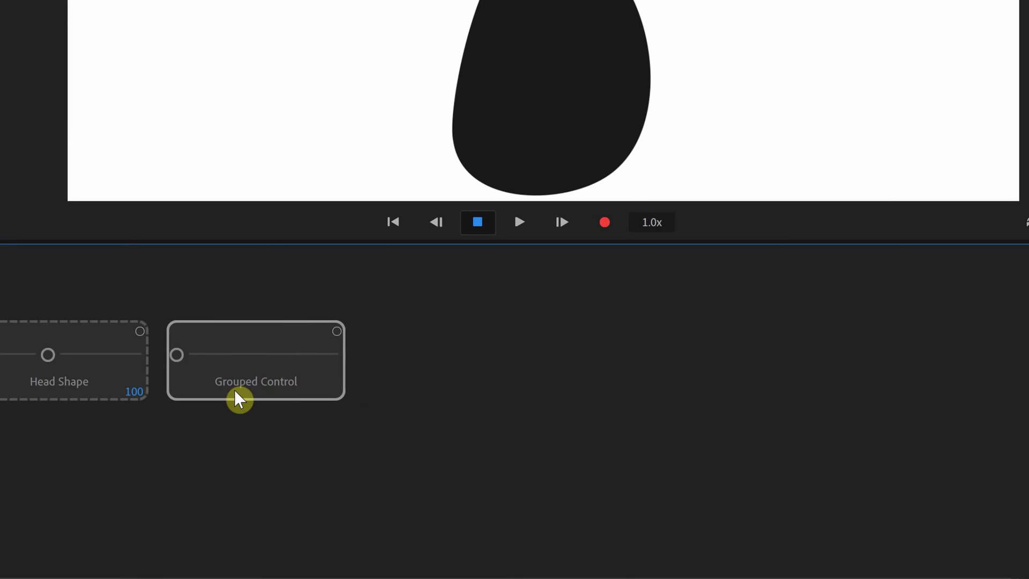
{"action": "right_click", "coordinate": [247, 386]}
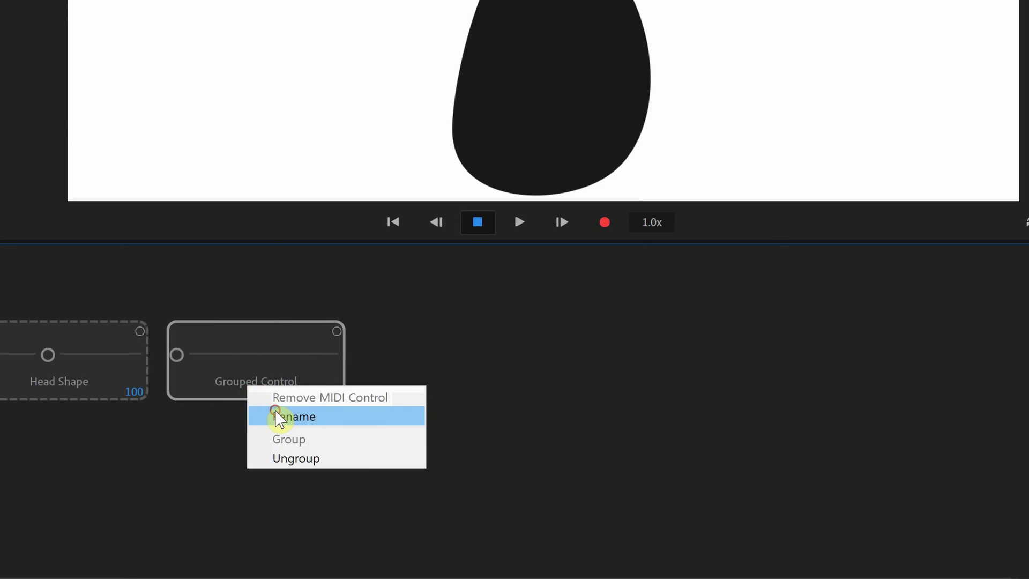
{"action": "left_click", "coordinate": [276, 417]}
Name the grouped control Hair Colour and switch the controls to Perform mode.
{"action": "type", "text": "Hair Colour"}
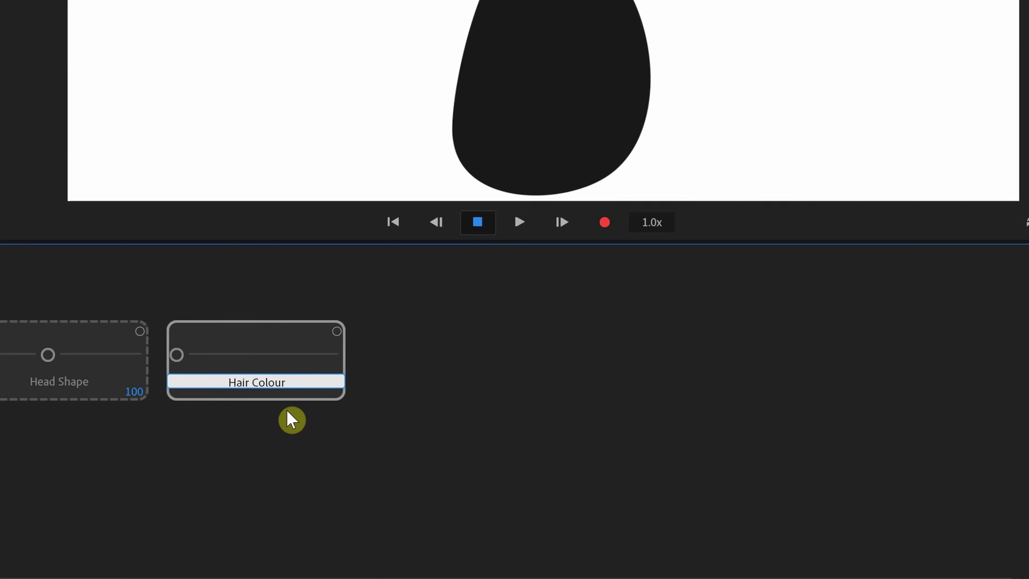
{"action": "key", "text": "Return"}
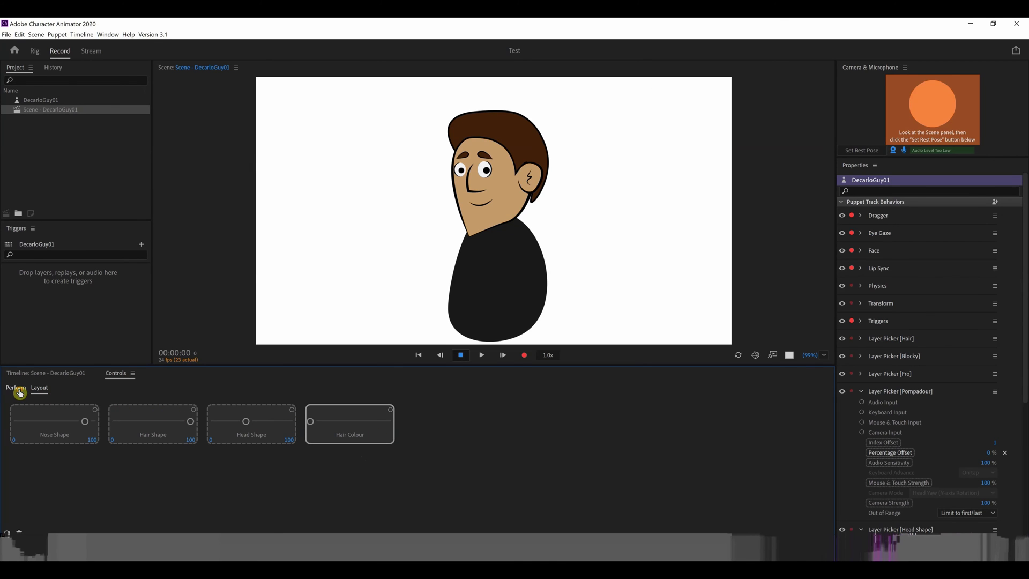
{"action": "left_click", "coordinate": [19, 392]}
Try black and combed hair, then settle on yellow hair in a big pompadour.
{"action": "left_click_drag", "start_coordinate": [312, 421], "coordinate": [356, 420]}
{"action": "left_click_drag", "start_coordinate": [246, 422], "coordinate": [138, 422]}
{"action": "left_click_drag", "start_coordinate": [326, 427], "coordinate": [322, 427]}
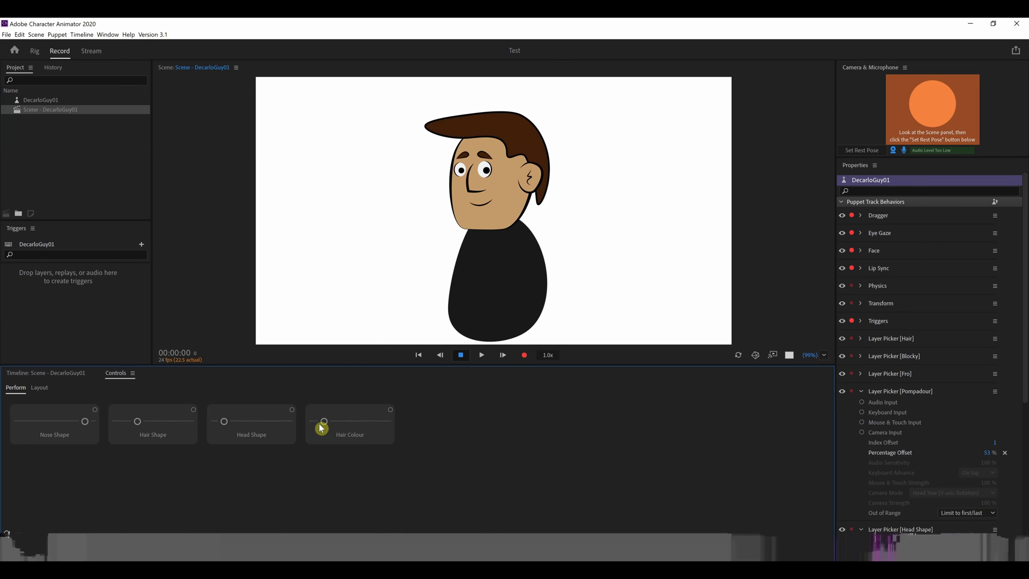
{"action": "left_click_drag", "start_coordinate": [140, 423], "coordinate": [177, 423]}
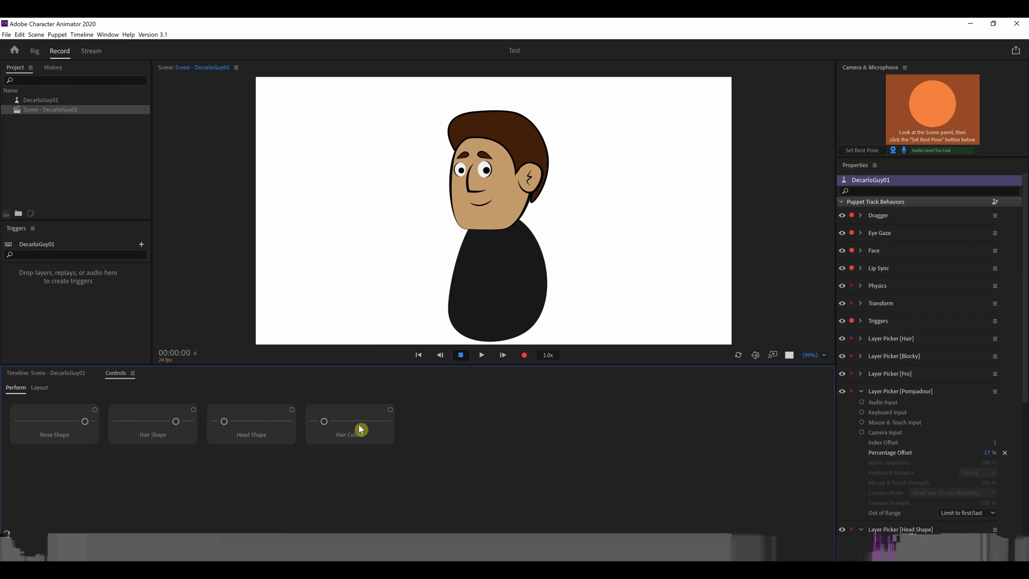
{"action": "left_click_drag", "start_coordinate": [361, 429], "coordinate": [375, 424]}
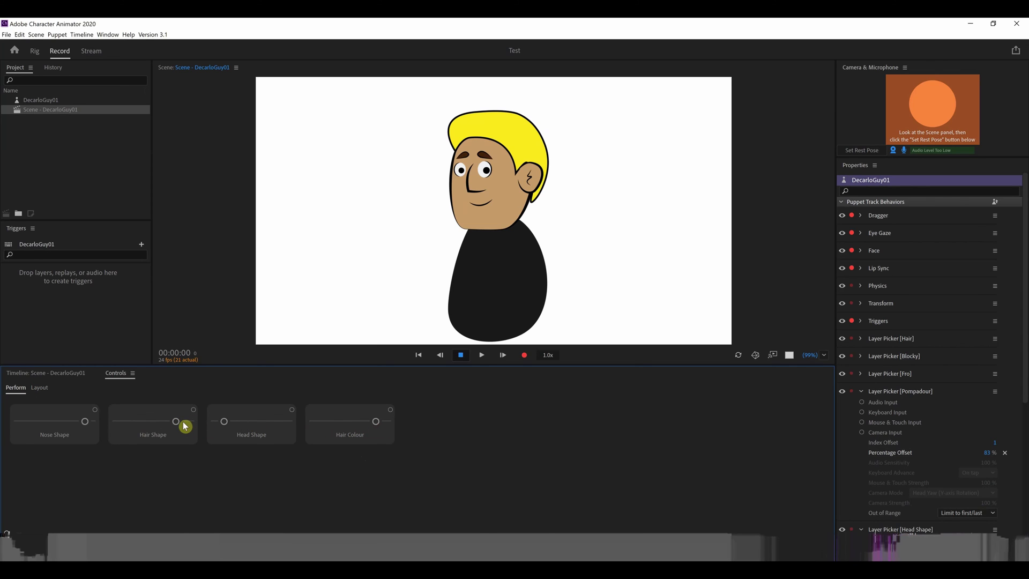
{"action": "mouse_move", "coordinate": [141, 422]}
{"action": "left_mouse_down"}
{"action": "mouse_move", "coordinate": [101, 423]}
{"action": "mouse_move", "coordinate": [141, 424]}
{"action": "left_mouse_up"}
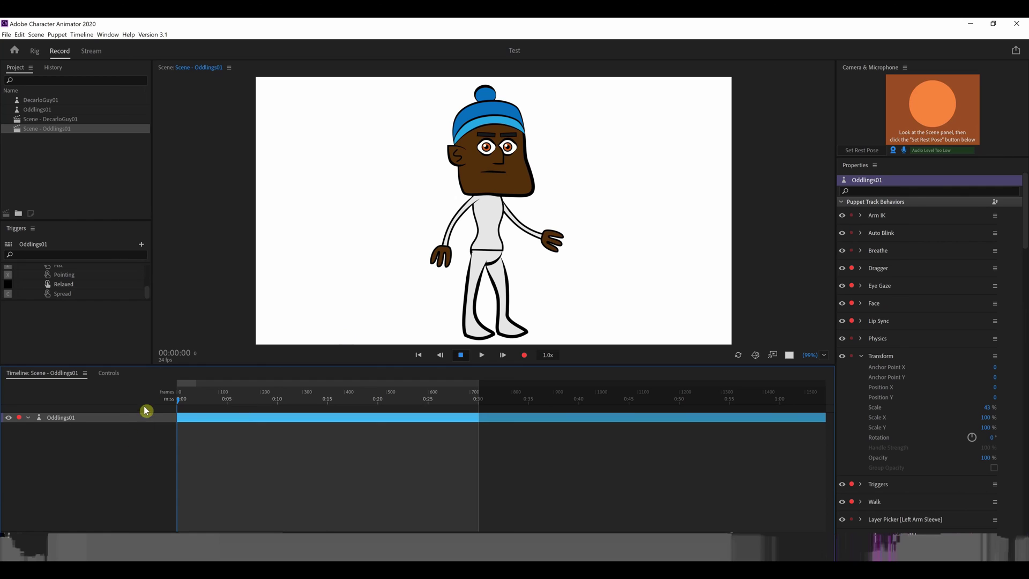
Reshape the Oddlings head and body, with green eyes, brown pants and a blue shirt.
{"action": "left_click", "coordinate": [109, 373]}
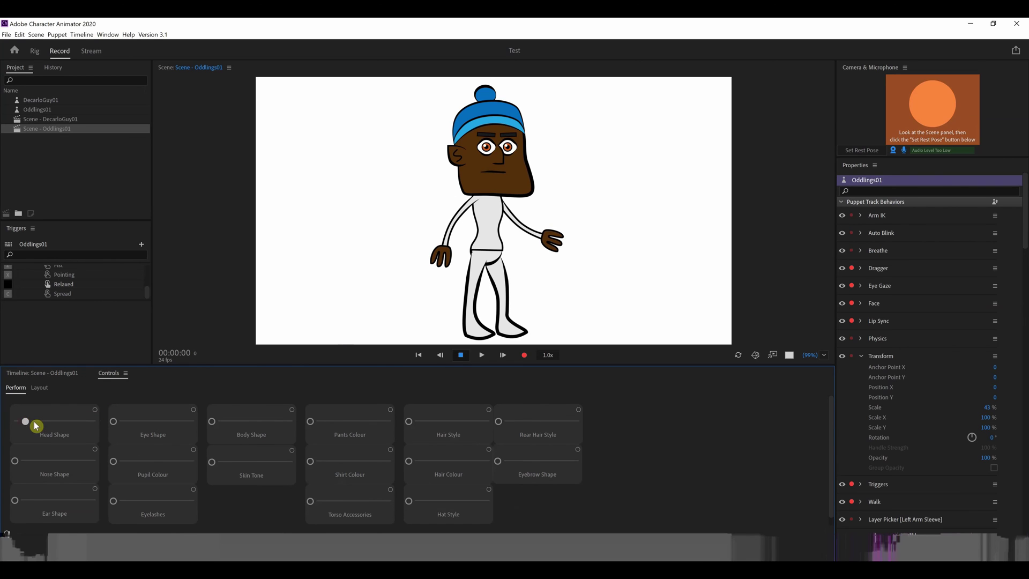
{"action": "left_click_drag", "start_coordinate": [34, 422], "coordinate": [62, 421]}
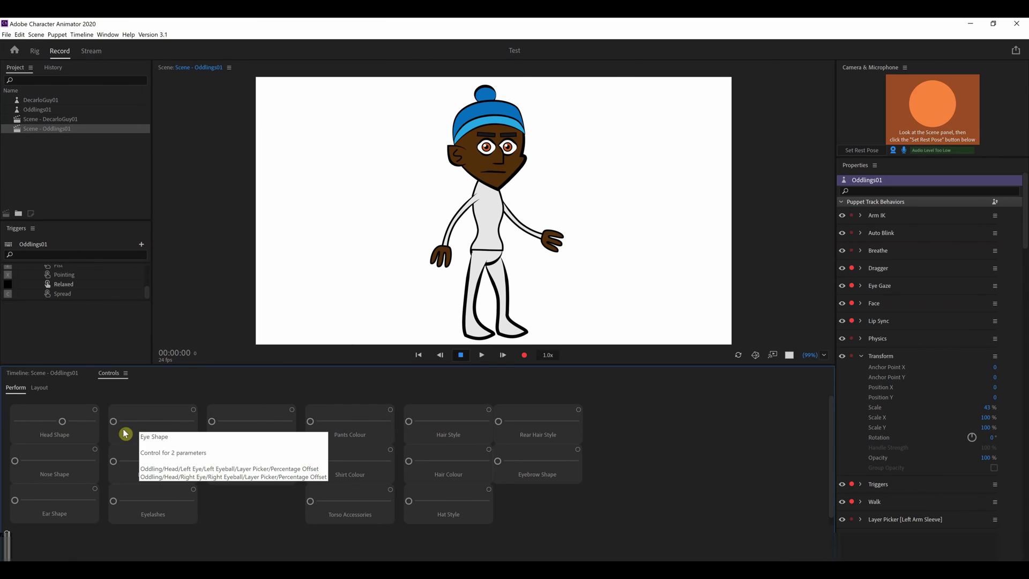
{"action": "left_click_drag", "start_coordinate": [119, 463], "coordinate": [153, 482]}
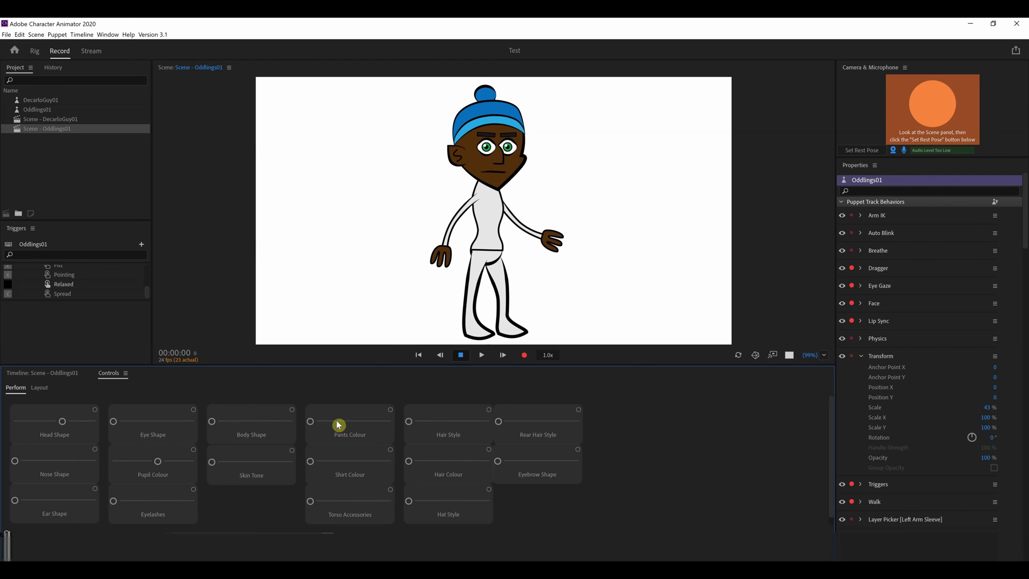
{"action": "left_click_drag", "start_coordinate": [311, 424], "coordinate": [327, 423]}
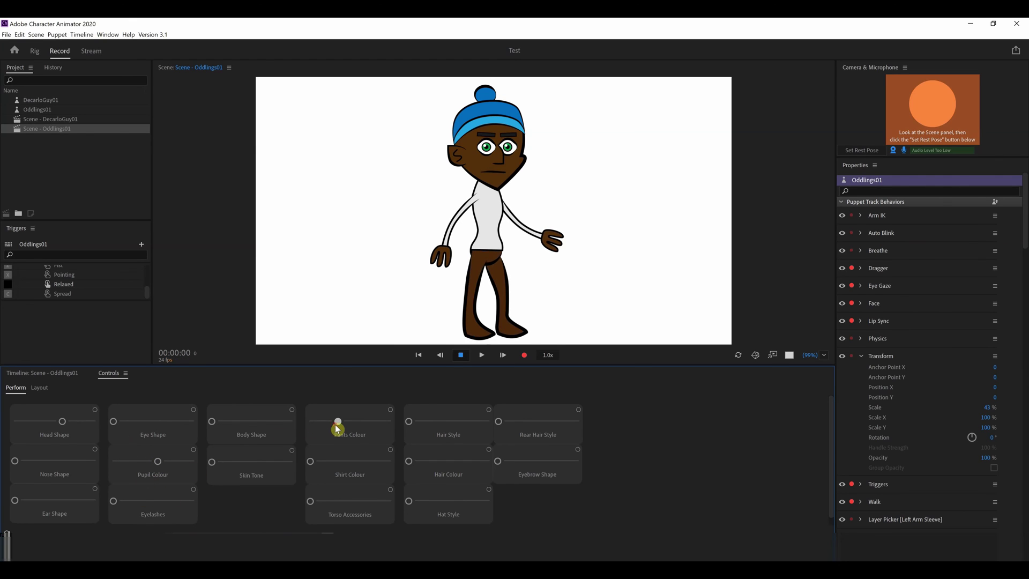
{"action": "left_click_drag", "start_coordinate": [309, 462], "coordinate": [343, 464]}
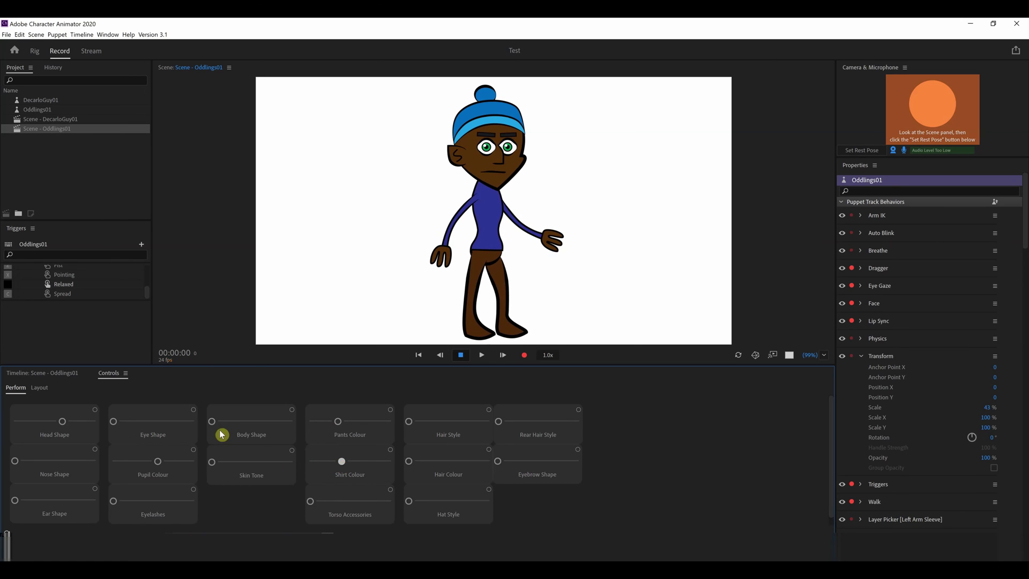
{"action": "left_click_drag", "start_coordinate": [227, 421], "coordinate": [284, 427]}
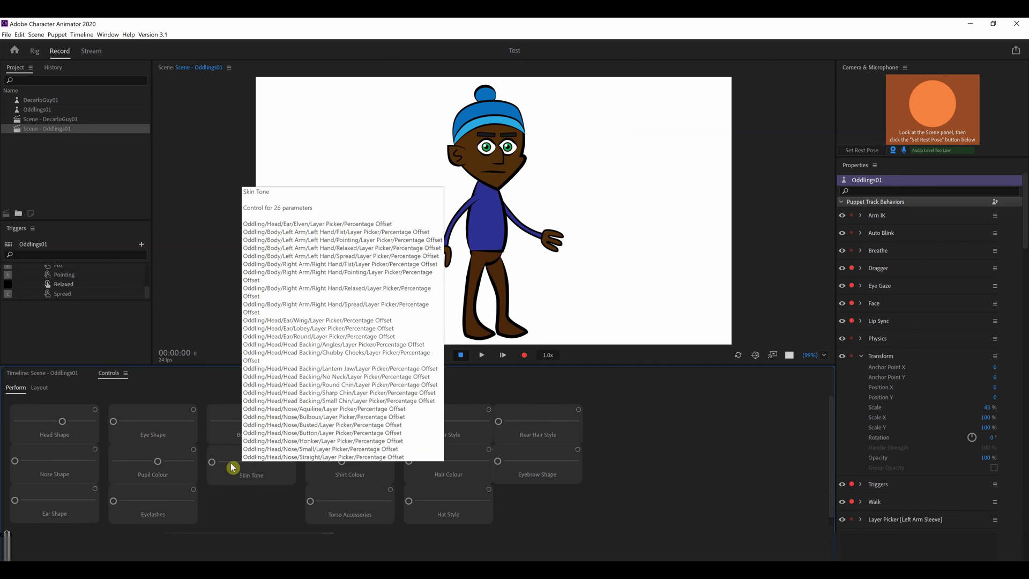
Lighten the skin, add a flowered torso accessory, brown hair under the beanie, and change the hat style.
{"action": "left_click_drag", "start_coordinate": [217, 463], "coordinate": [260, 461]}
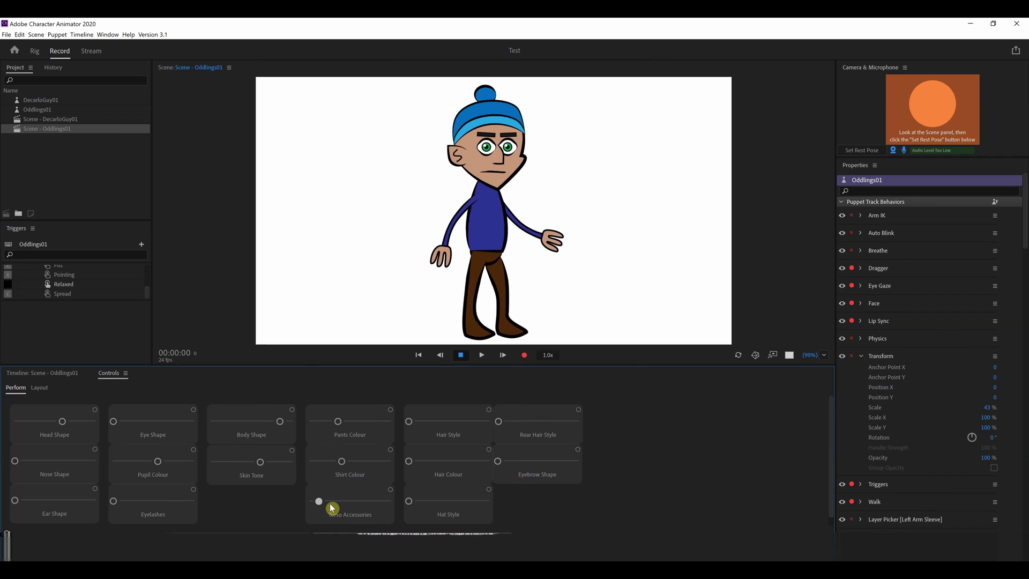
{"action": "left_click_drag", "start_coordinate": [332, 509], "coordinate": [386, 507]}
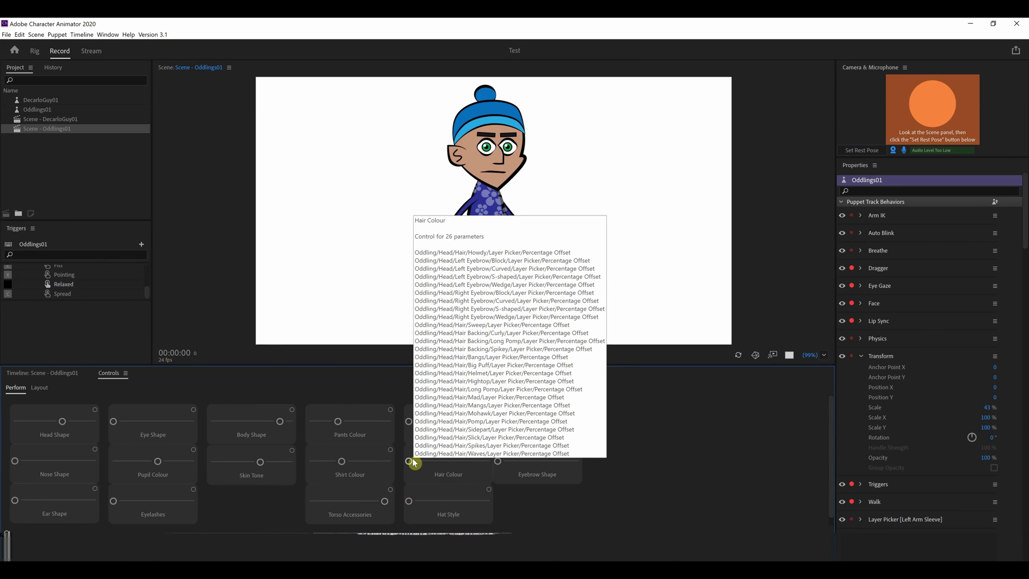
{"action": "left_click_drag", "start_coordinate": [413, 457], "coordinate": [449, 458]}
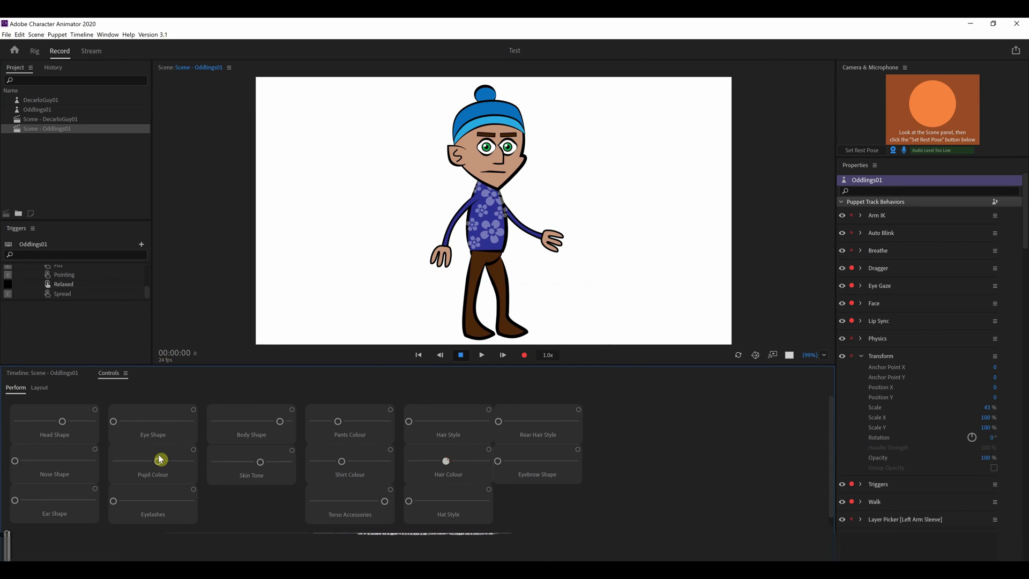
{"action": "left_click_drag", "start_coordinate": [410, 423], "coordinate": [454, 429]}
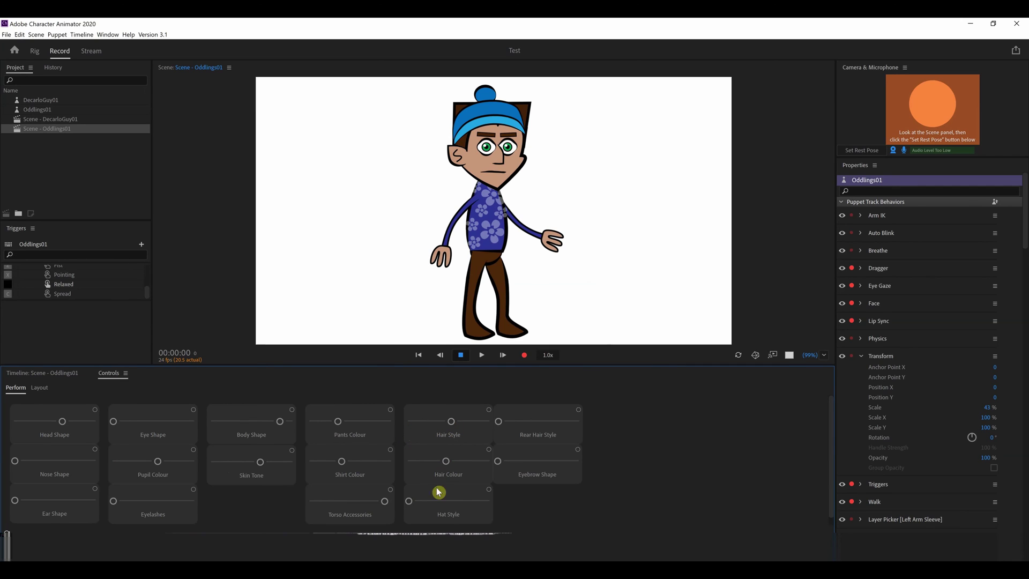
{"action": "left_click_drag", "start_coordinate": [465, 505], "coordinate": [378, 502]}
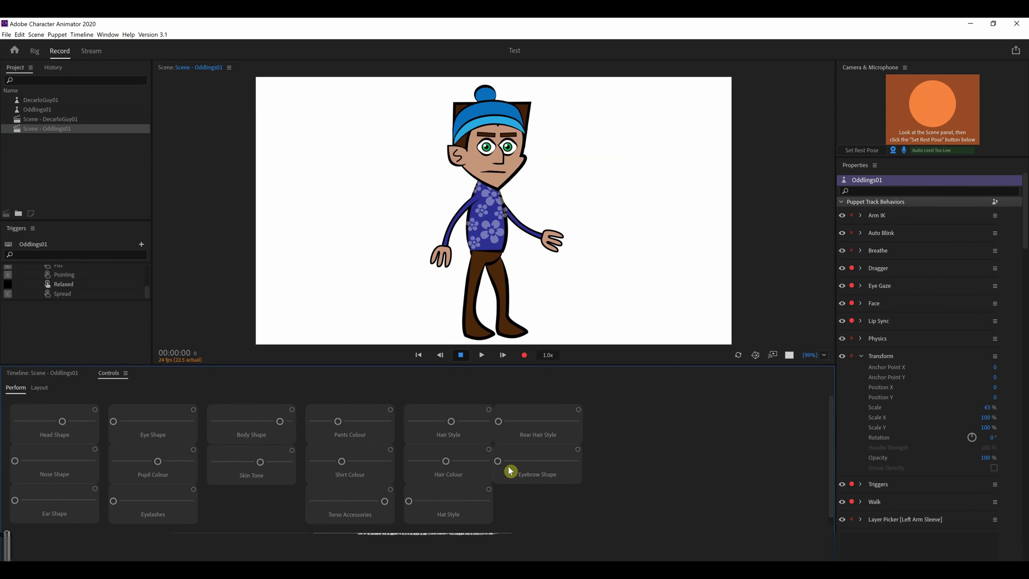